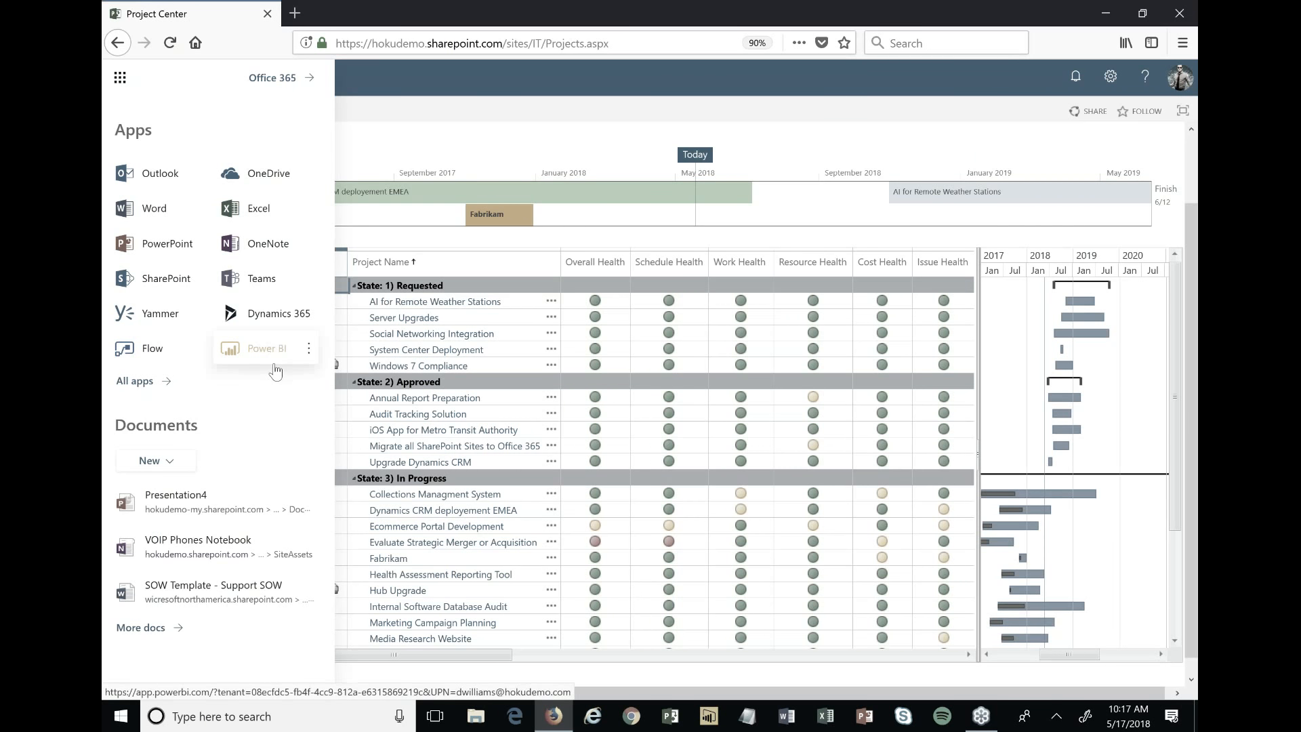
# - Open the OnePlan page of the Social Networking Integration project
pyautogui.click(122, 80)
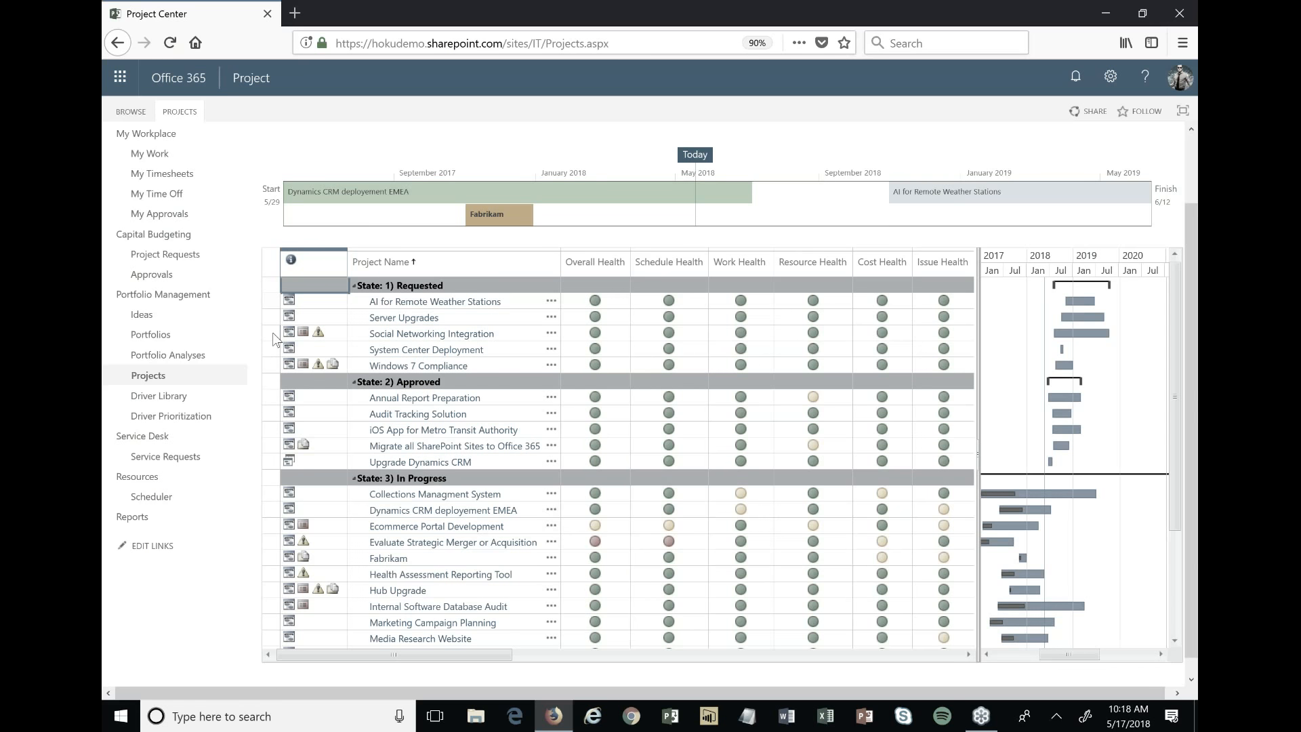
pyautogui.click(274, 334)
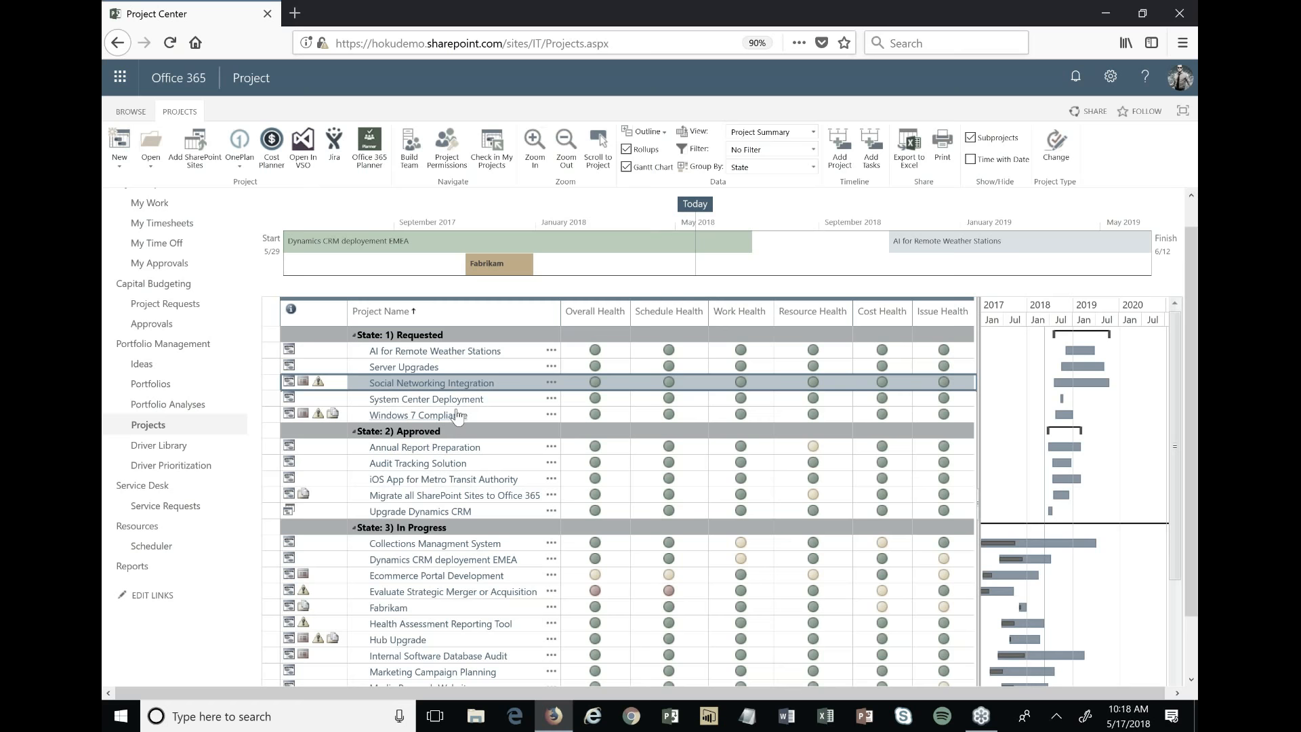
pyautogui.click(428, 383)
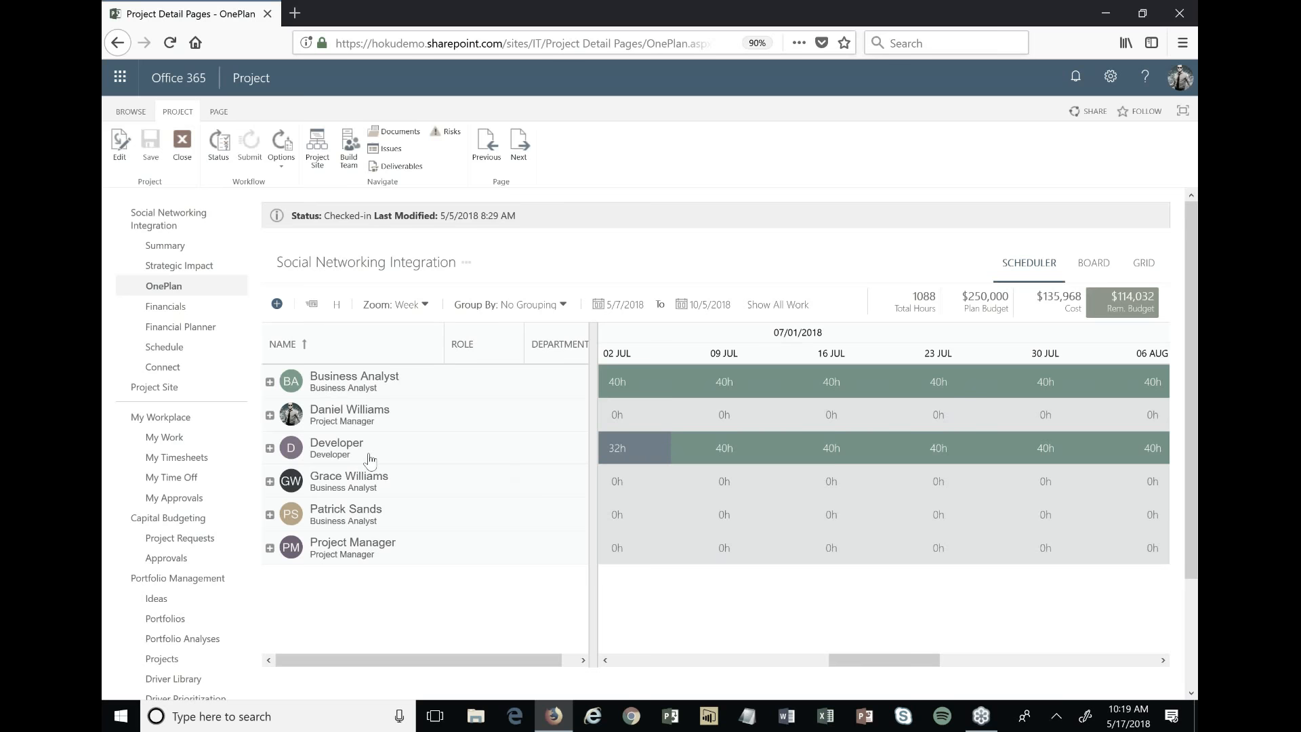
# - Show the resource plan by month in a widened timeline, with allocations as percentages and all work included
pyautogui.moveTo(593, 432); pyautogui.dragTo(448, 432)
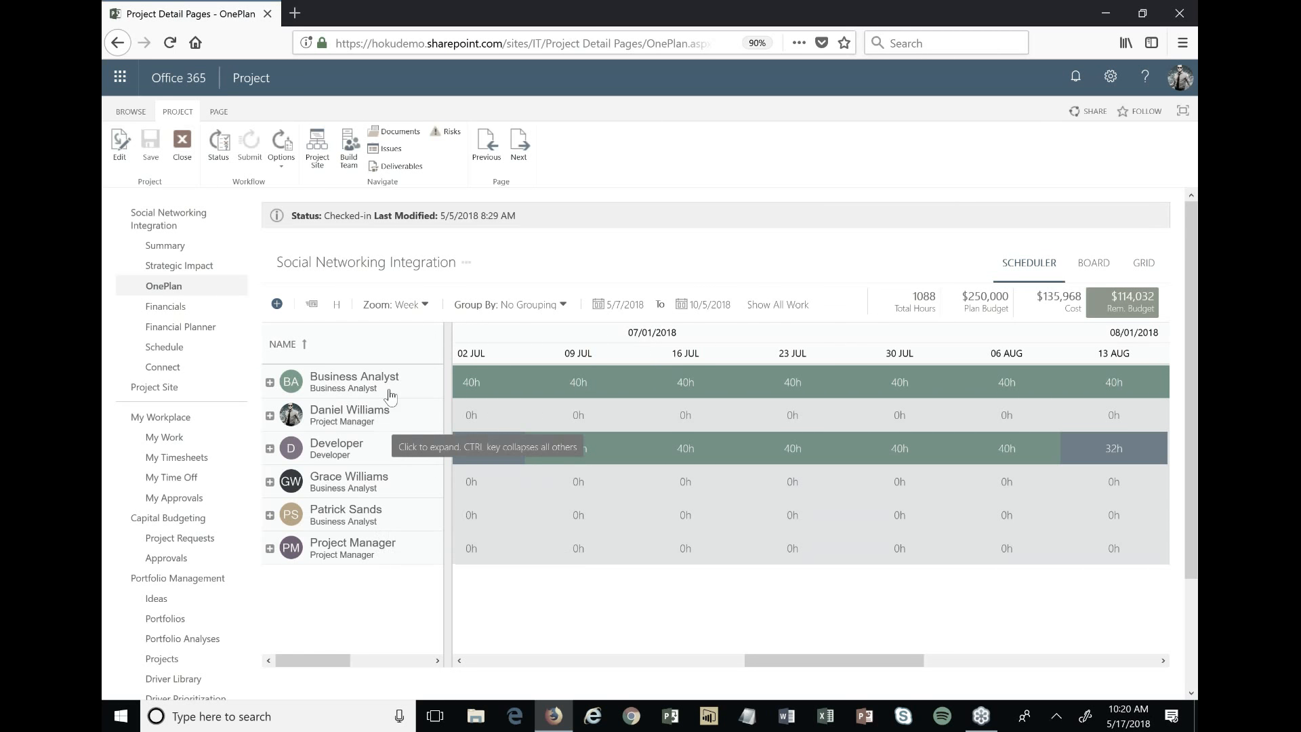
pyautogui.click(396, 305)
pyautogui.click(393, 374)
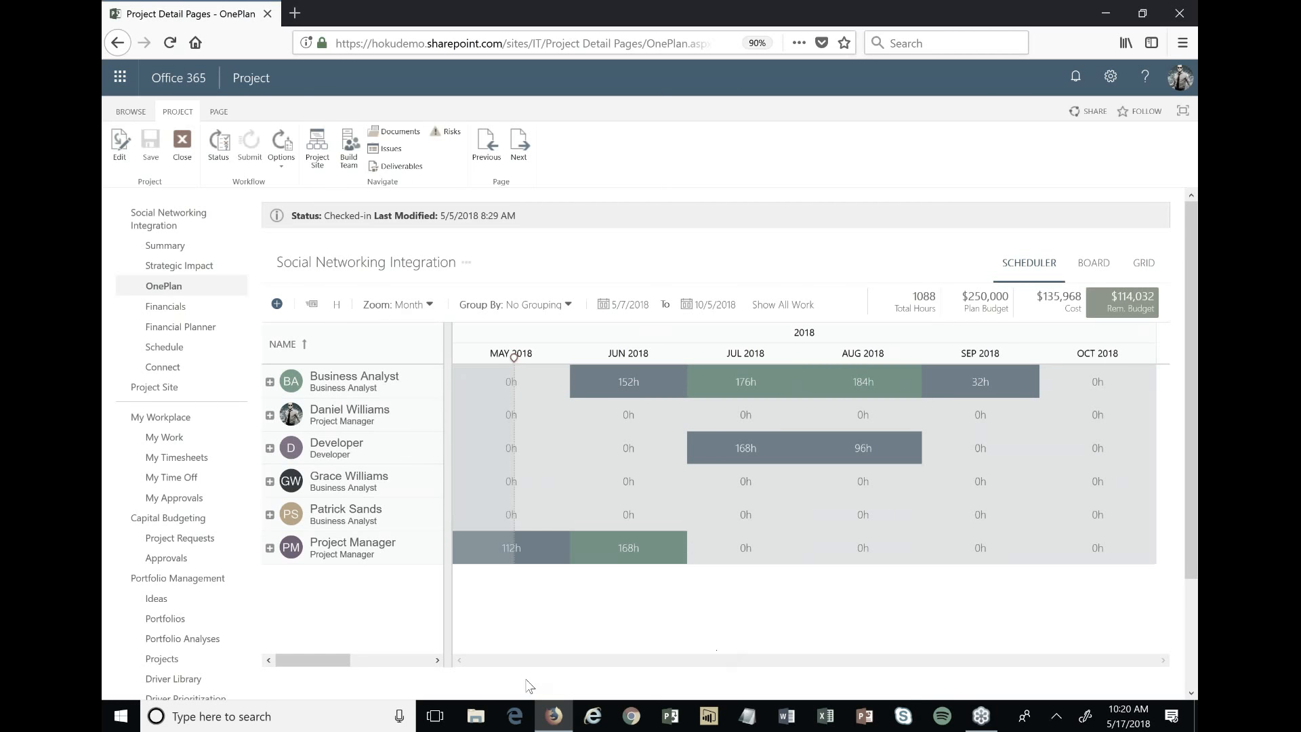
pyautogui.click(335, 311)
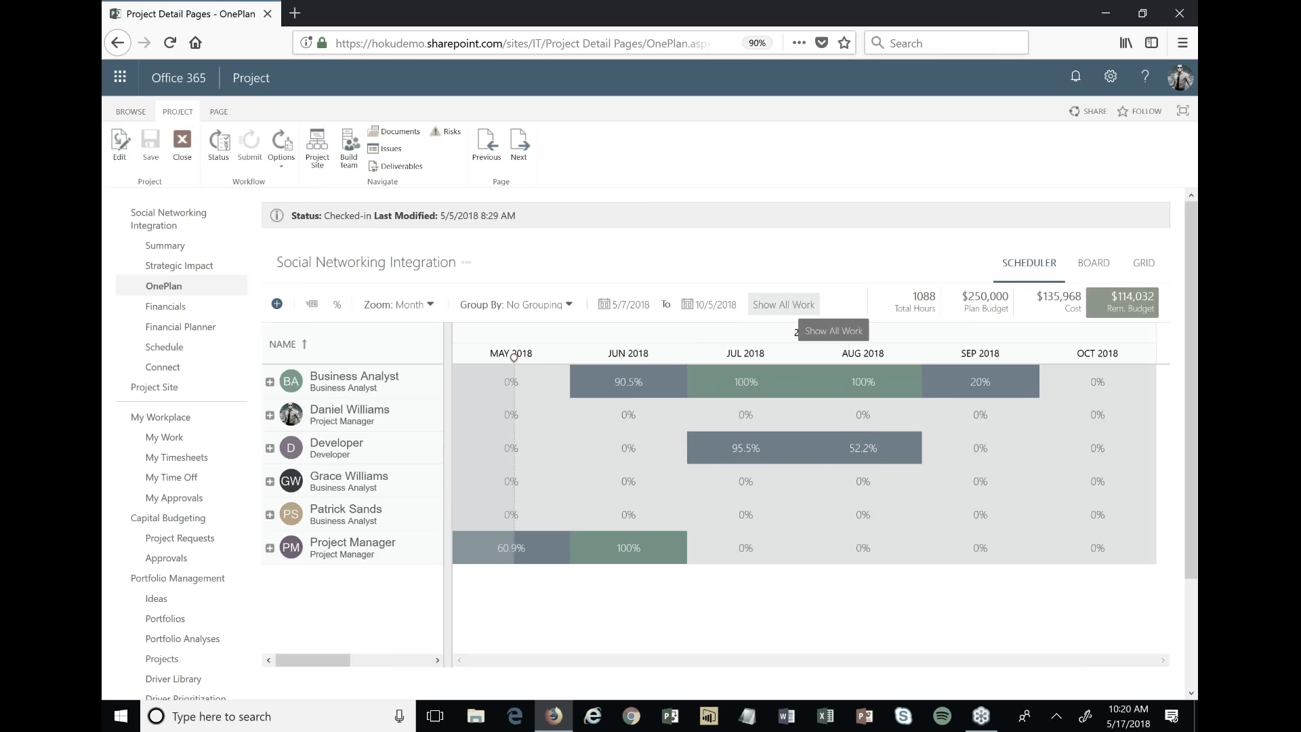
pyautogui.click(786, 305)
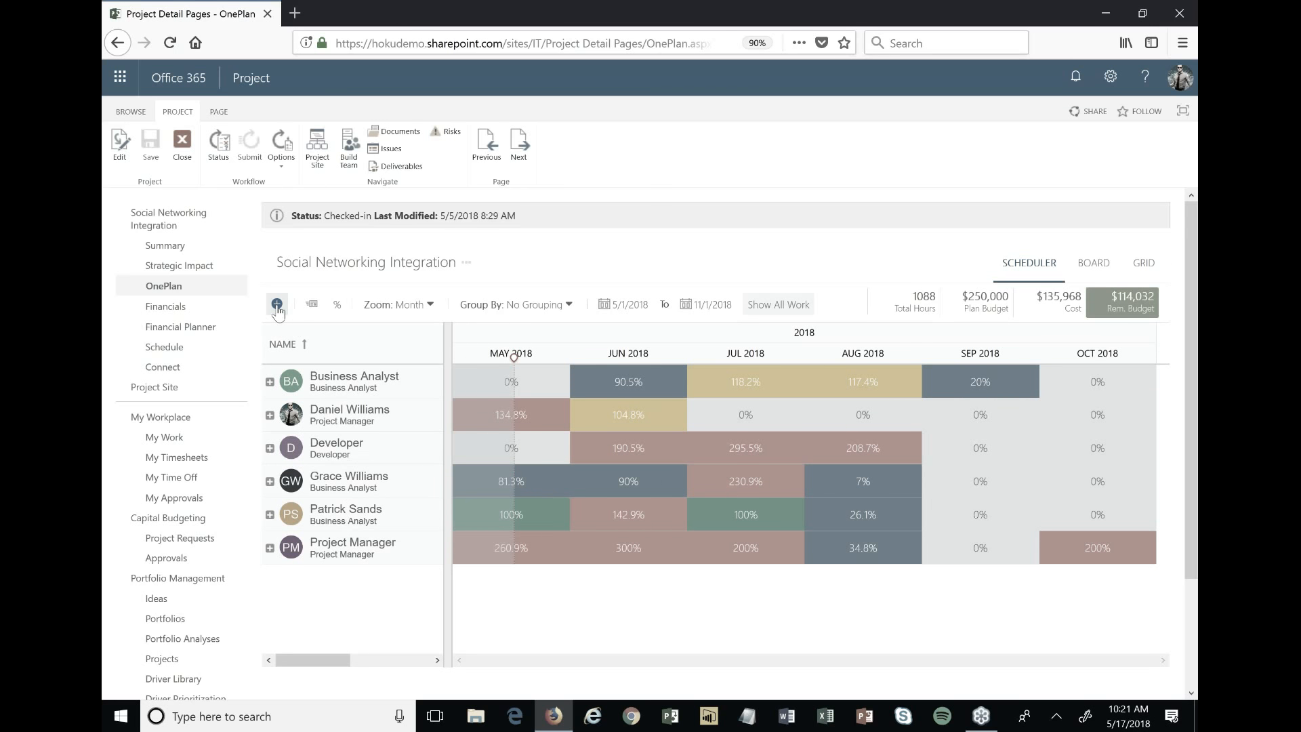
pyautogui.click(489, 536)
pyautogui.click(708, 385)
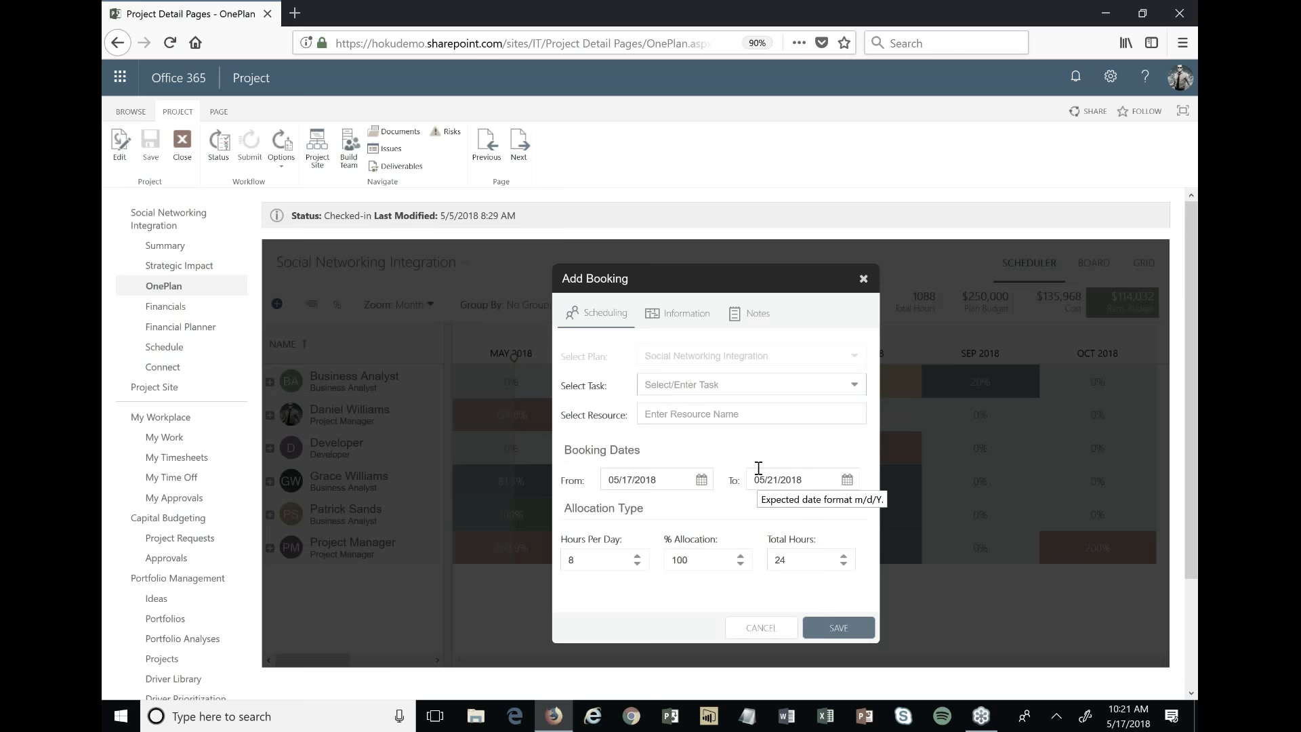
pyautogui.click(686, 417)
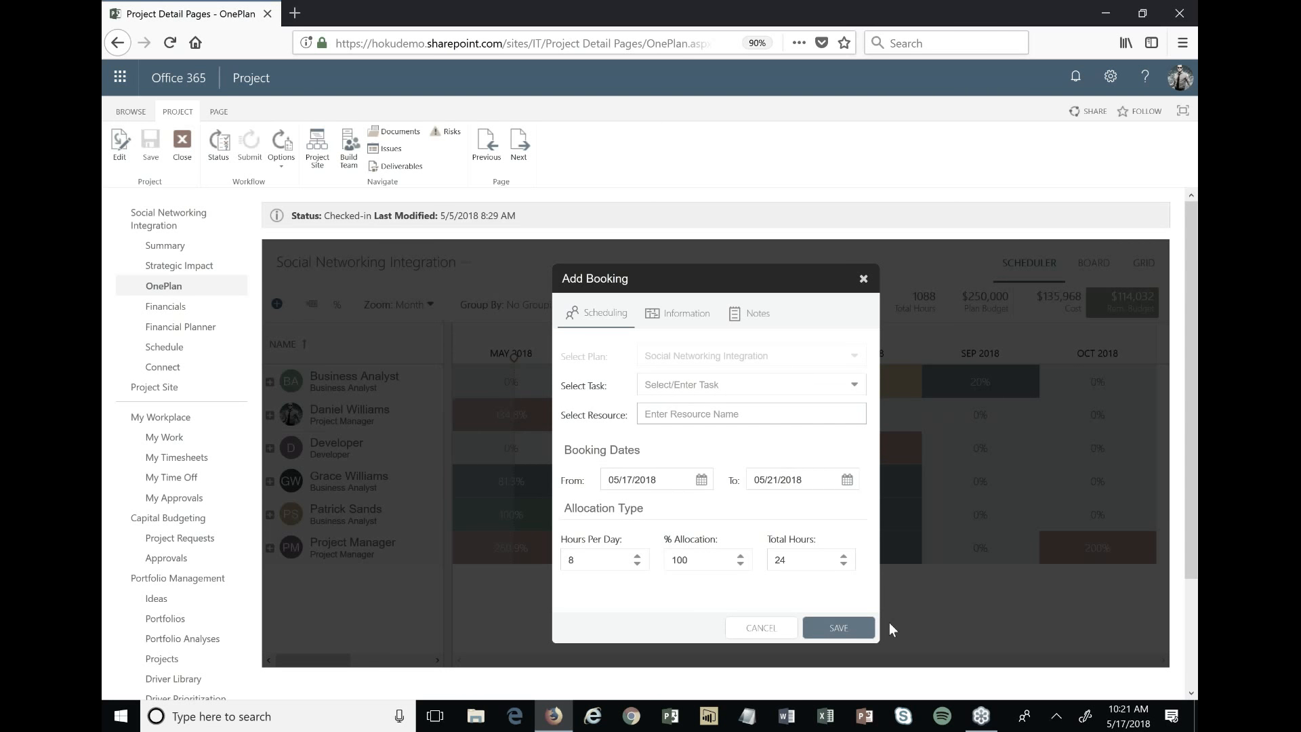
pyautogui.click(778, 635)
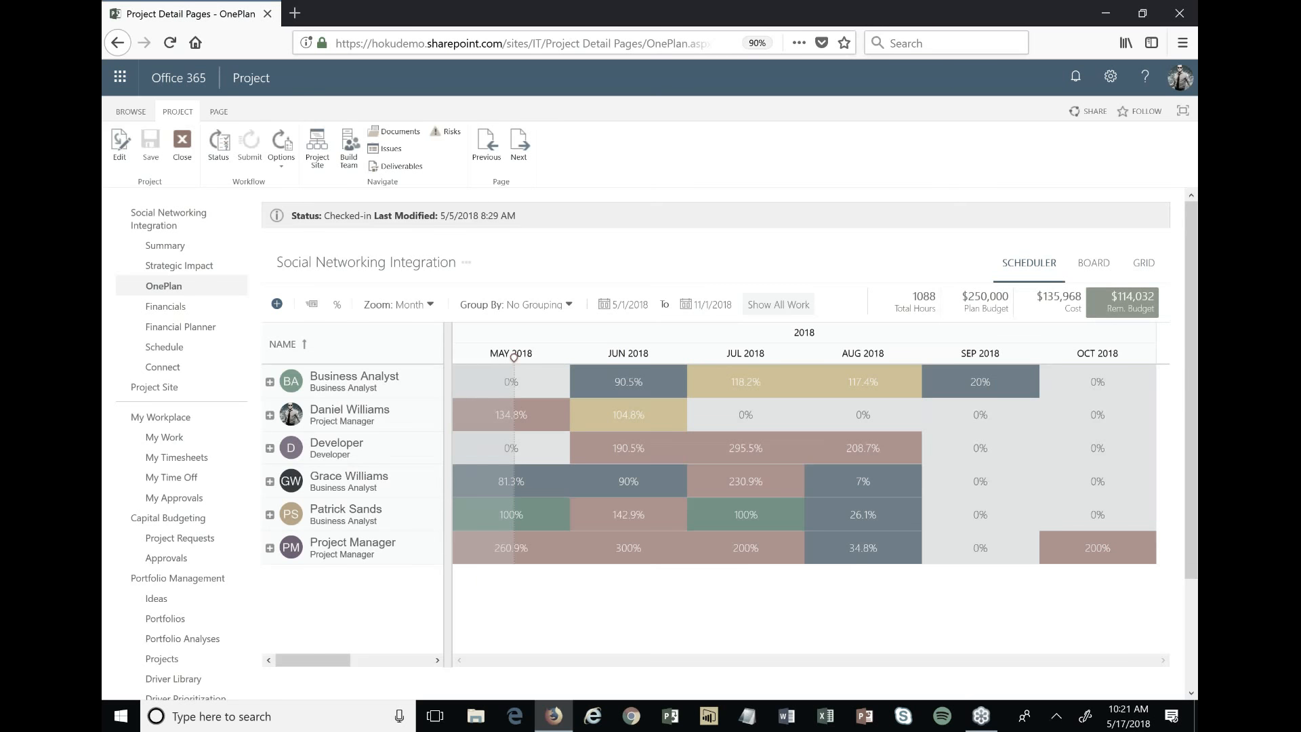
# - Expand the first two resources in the scheduler to examine their individual bookings
pyautogui.click(270, 381)
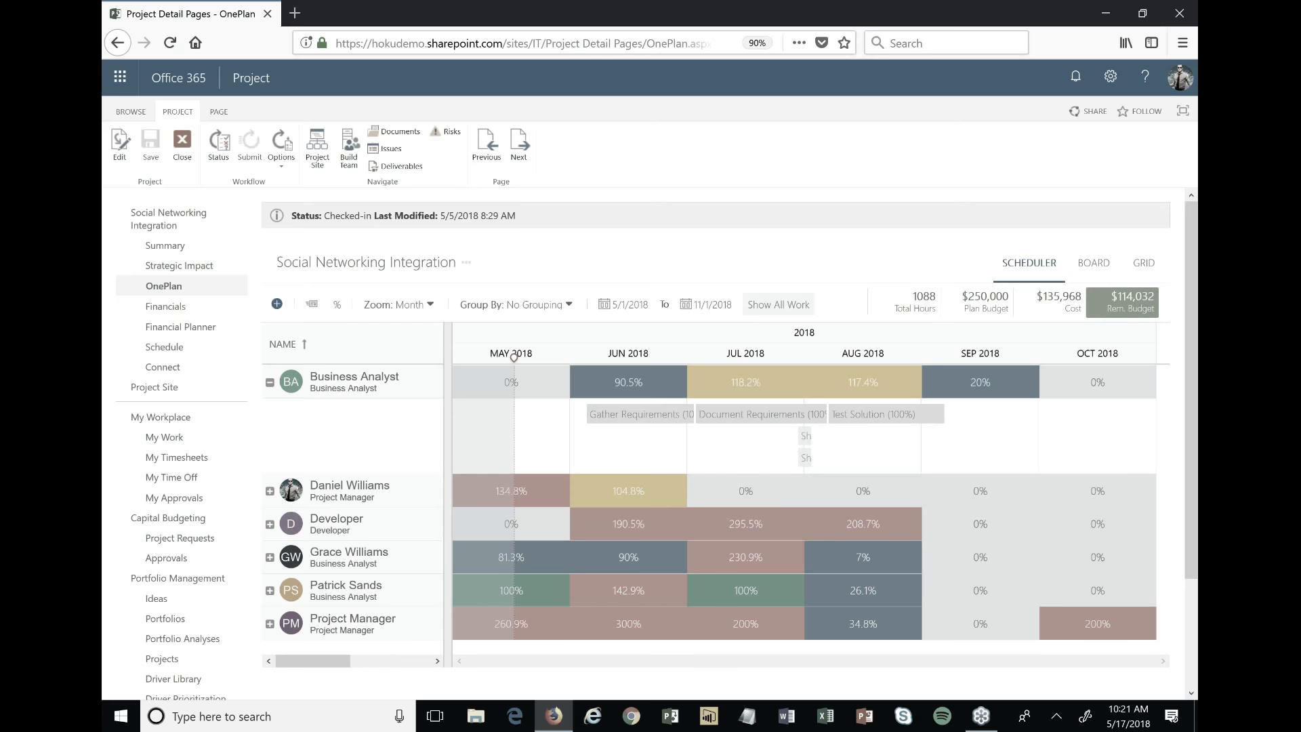
pyautogui.click(270, 490)
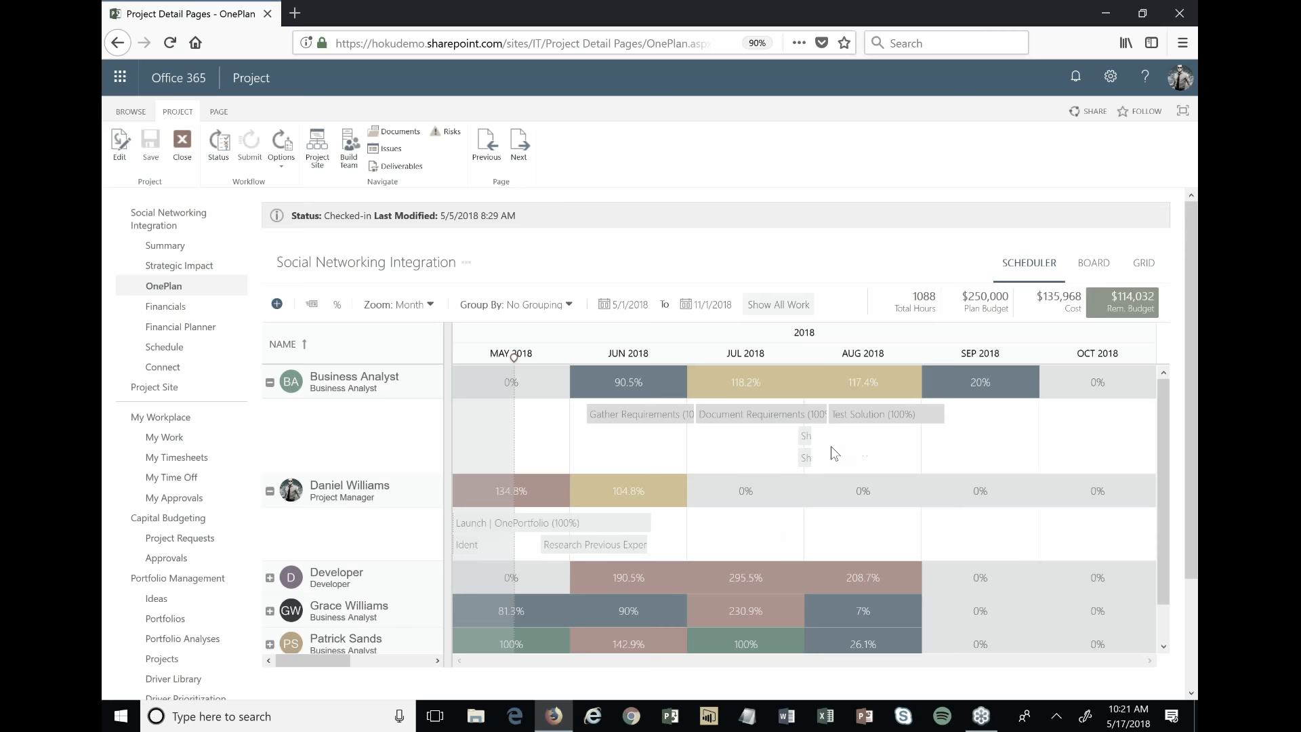
pyautogui.moveTo(853, 453); pyautogui.dragTo(1076, 456)
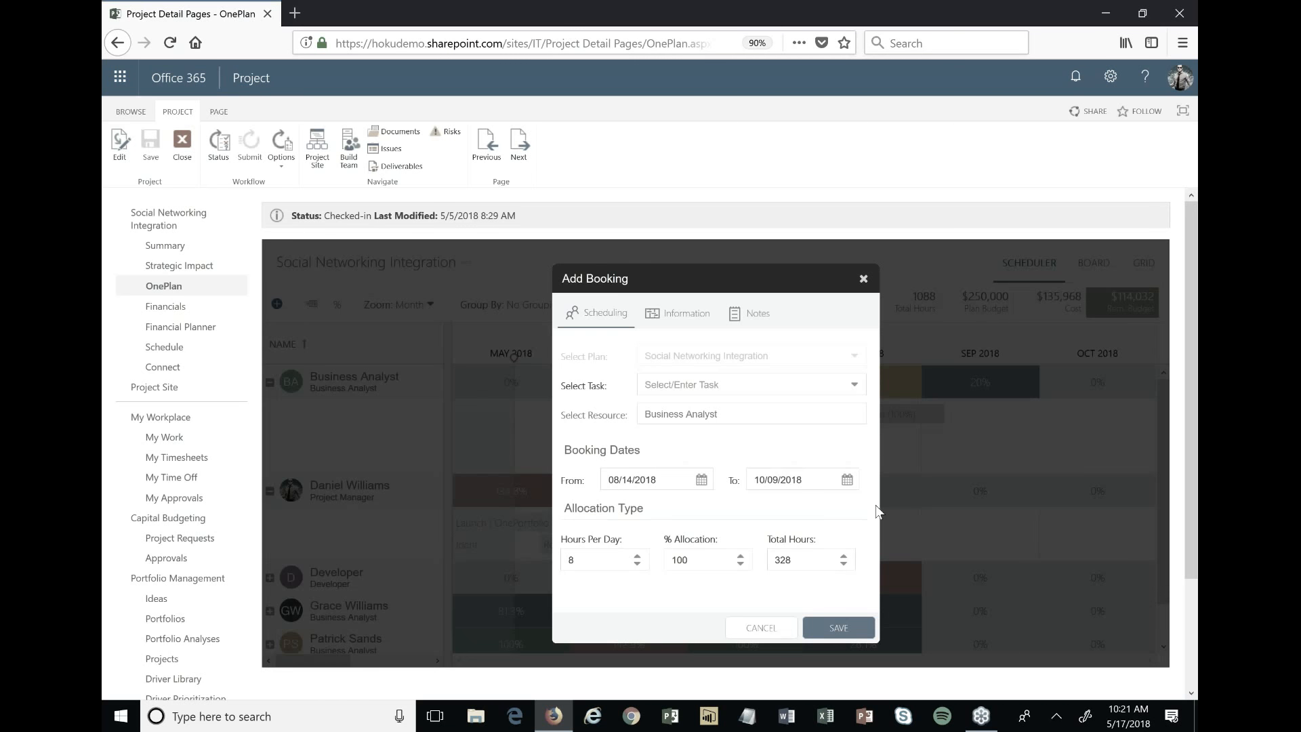
pyautogui.click(723, 383)
pyautogui.click(640, 566)
pyautogui.click(640, 566)
pyautogui.click(640, 566)
pyautogui.click(641, 567)
pyautogui.moveTo(696, 559); pyautogui.dragTo(626, 576)
pyautogui.write('100')
pyautogui.click(762, 628)
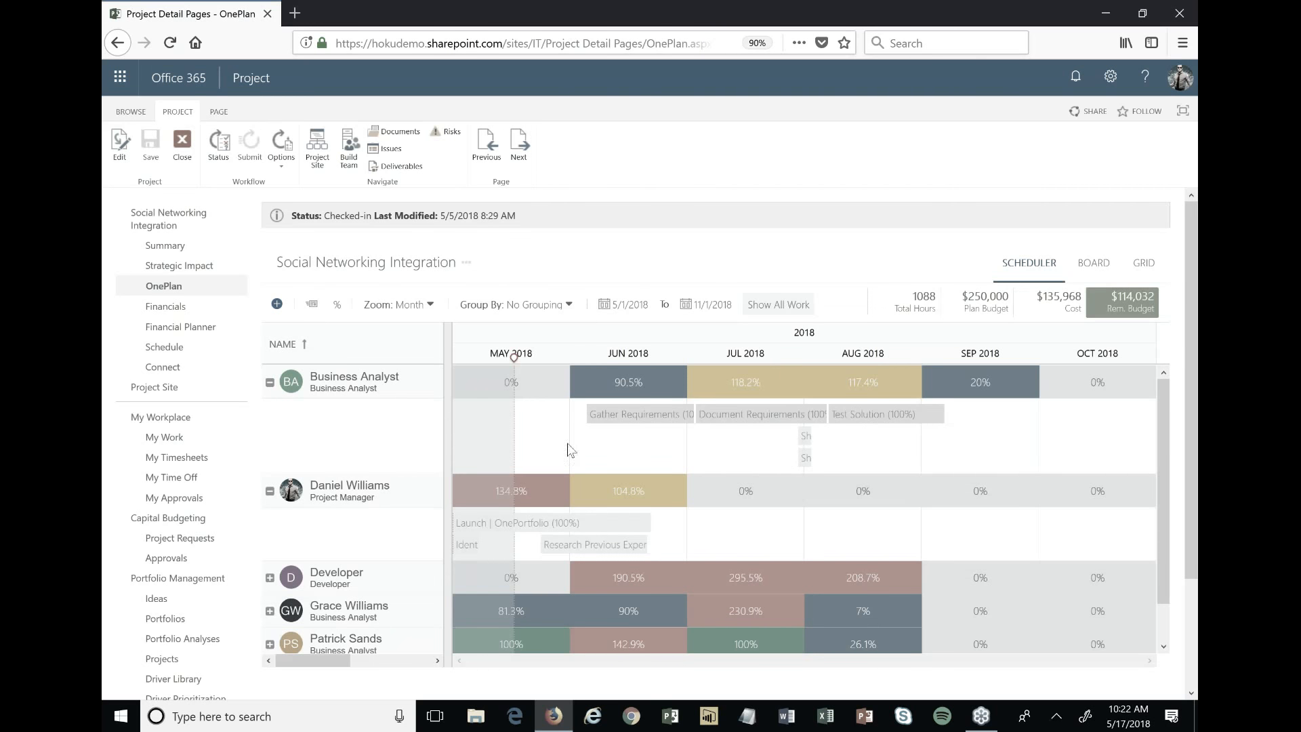
pyautogui.moveTo(834, 440)
pyautogui.mouseDown()
pyautogui.moveTo(946, 452)
pyautogui.moveTo(902, 464)
pyautogui.moveTo(1053, 459)
pyautogui.moveTo(1031, 473)
pyautogui.mouseUp()
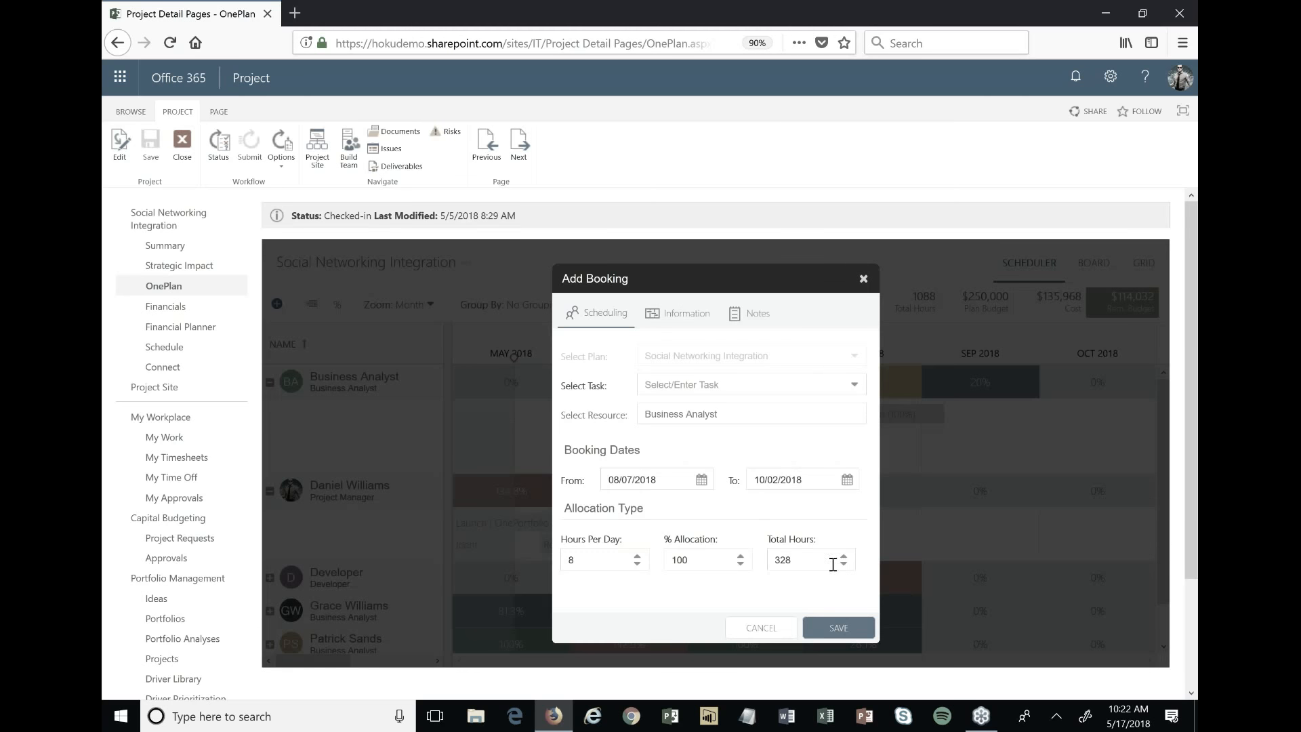
pyautogui.click(762, 627)
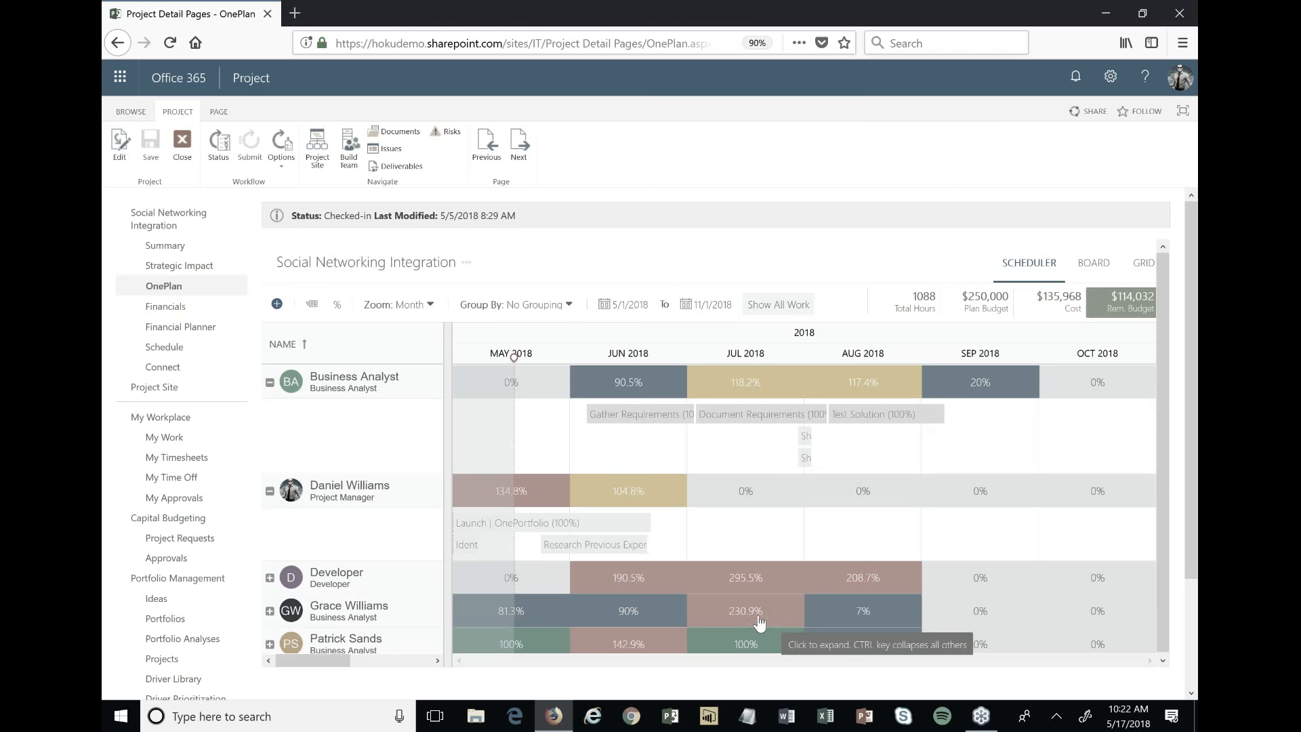
# - Collapse both expanded resources and go to the Portfolio Analyses page
pyautogui.click(270, 491)
pyautogui.click(270, 382)
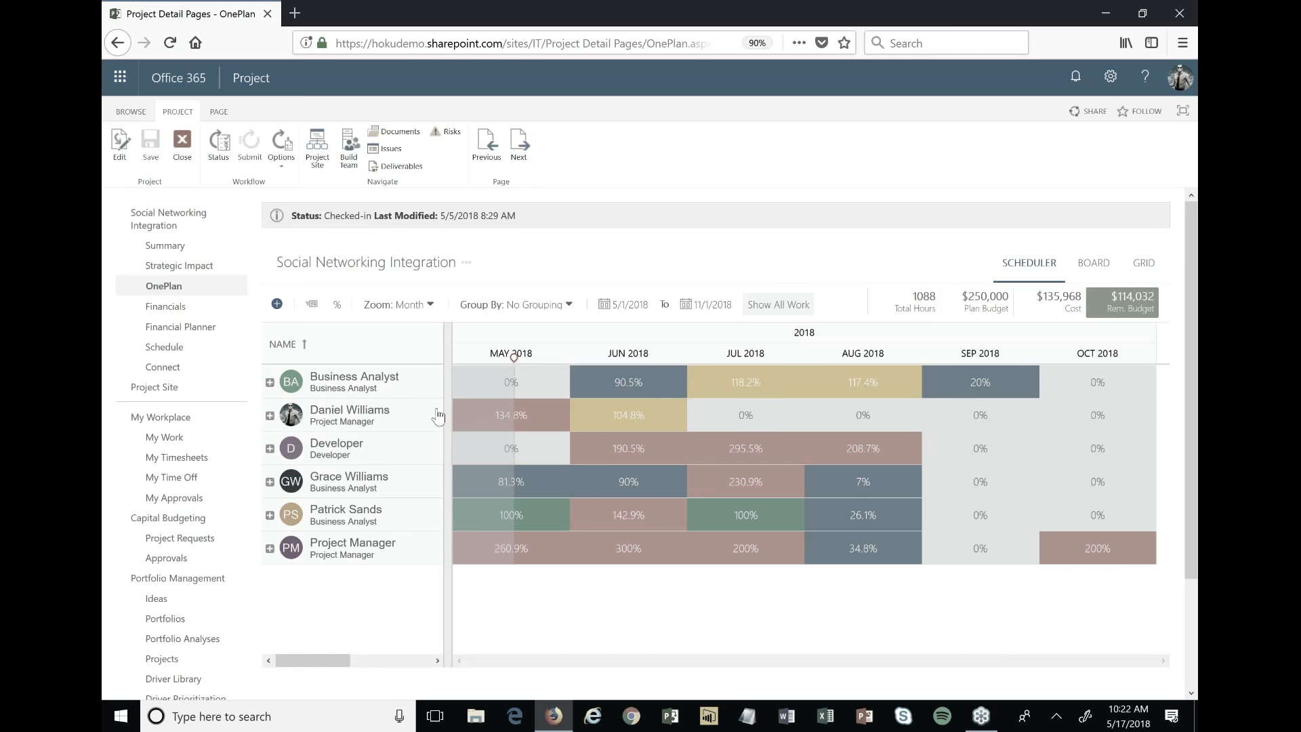
pyautogui.scroll(-3, 178, 503)
pyautogui.scroll(-1, 174, 524)
pyautogui.click(186, 507)
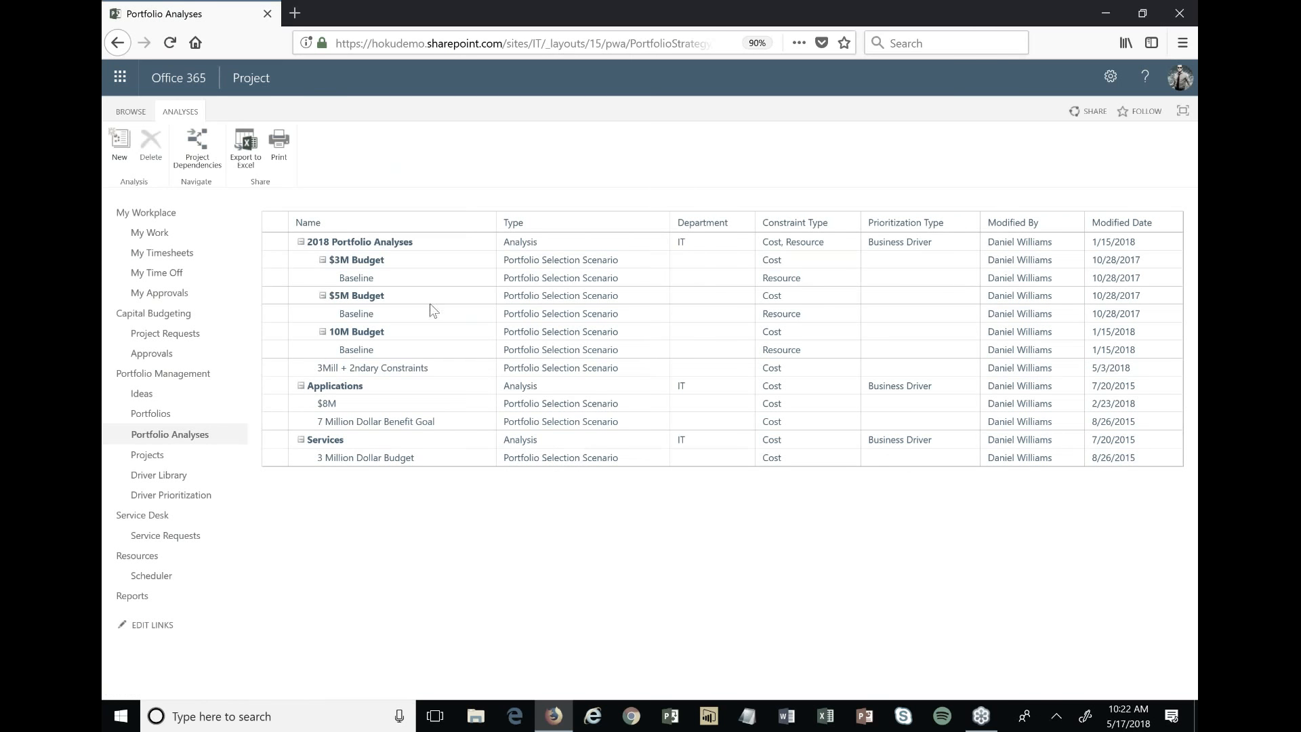
# - Open the $3M Budget scenario of the 2018 Portfolio Analyses and switch the cost analysis to the $5M Budget scenario
pyautogui.click(362, 263)
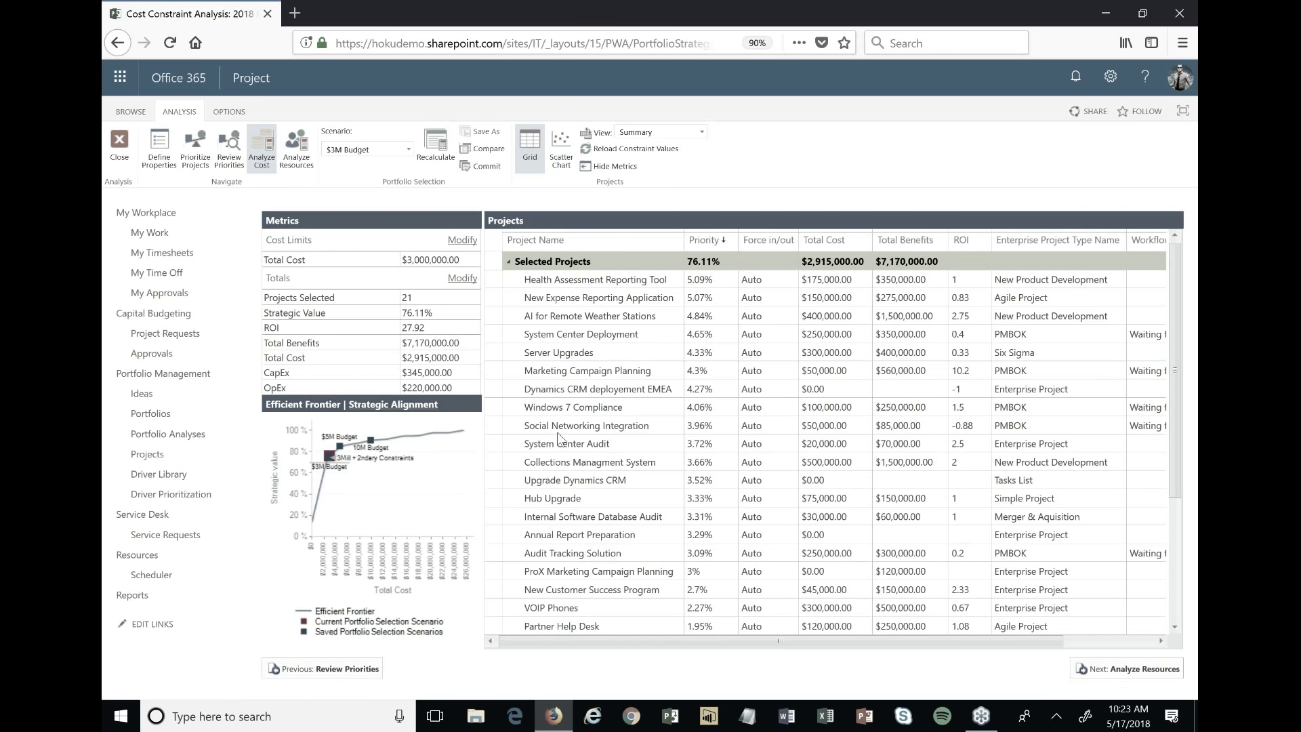
pyautogui.click(351, 152)
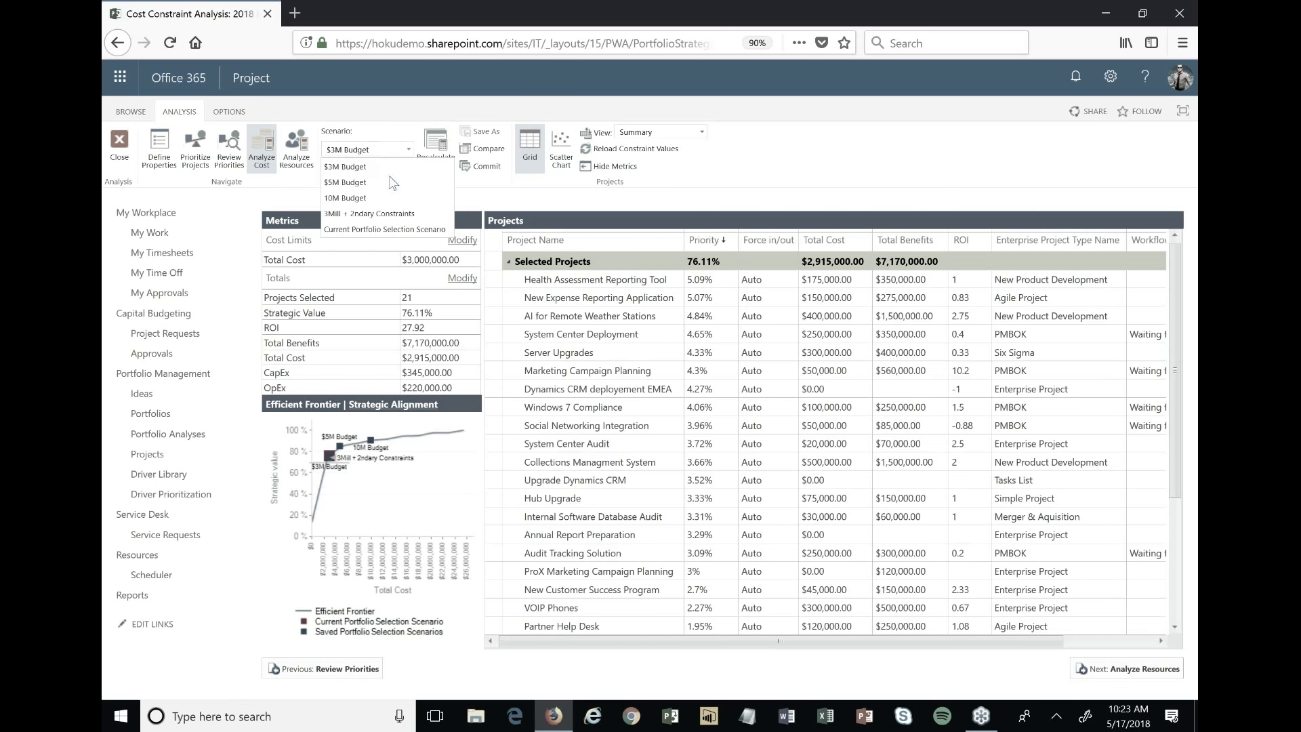
pyautogui.click(389, 177)
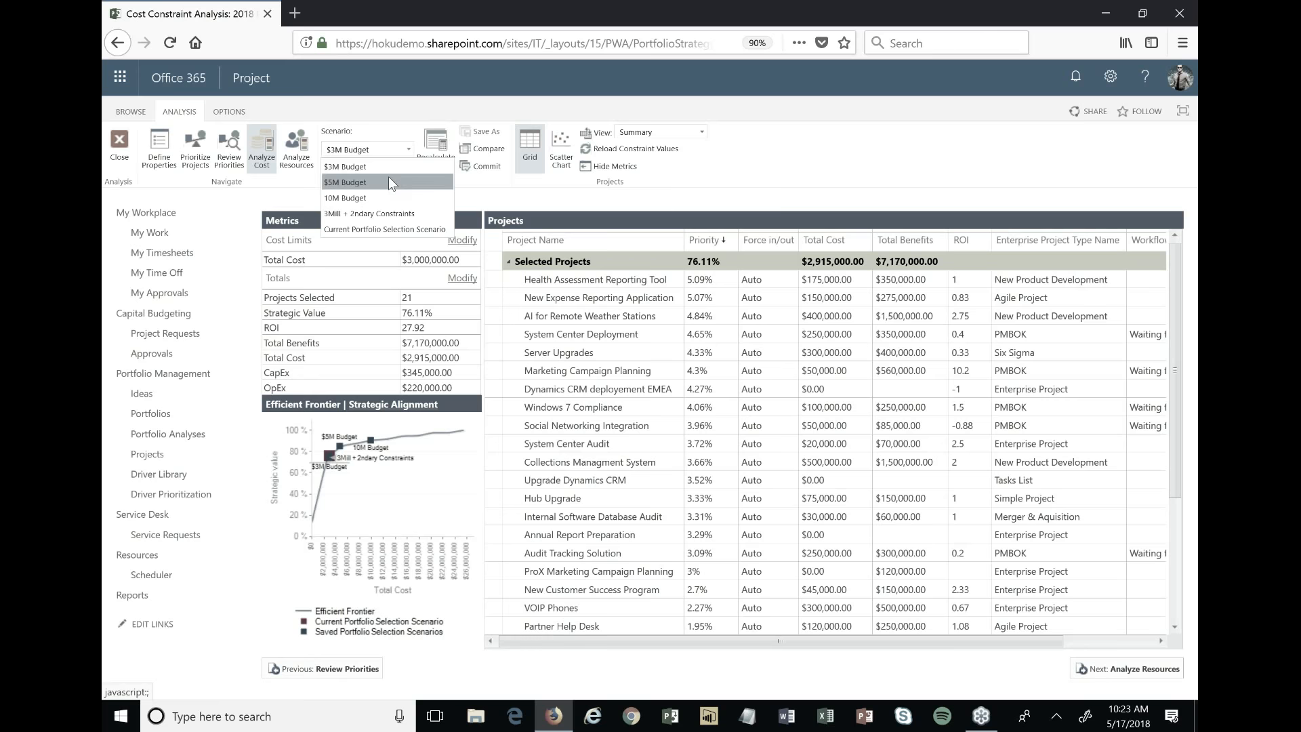
pyautogui.click(388, 182)
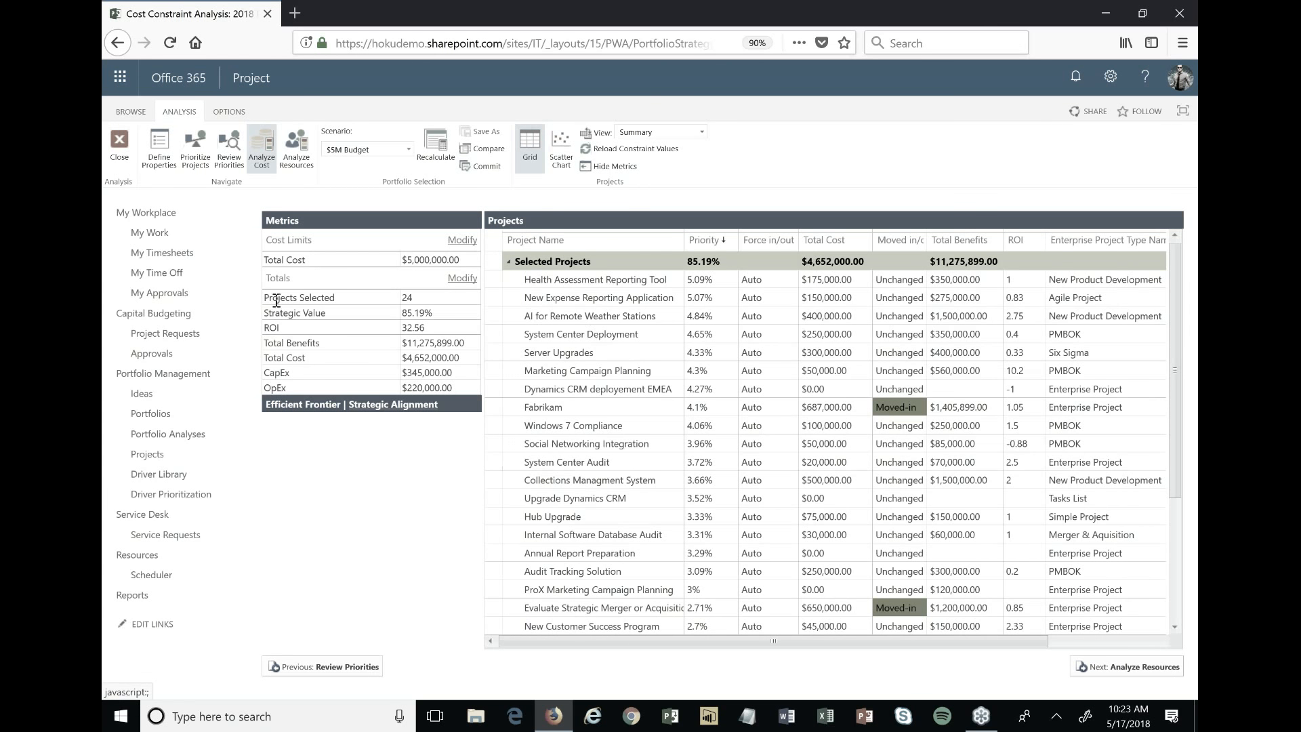
# - Run the resource analysis for the $5M Budget scenario and look through its project list down to the unselected projects
pyautogui.click(297, 149)
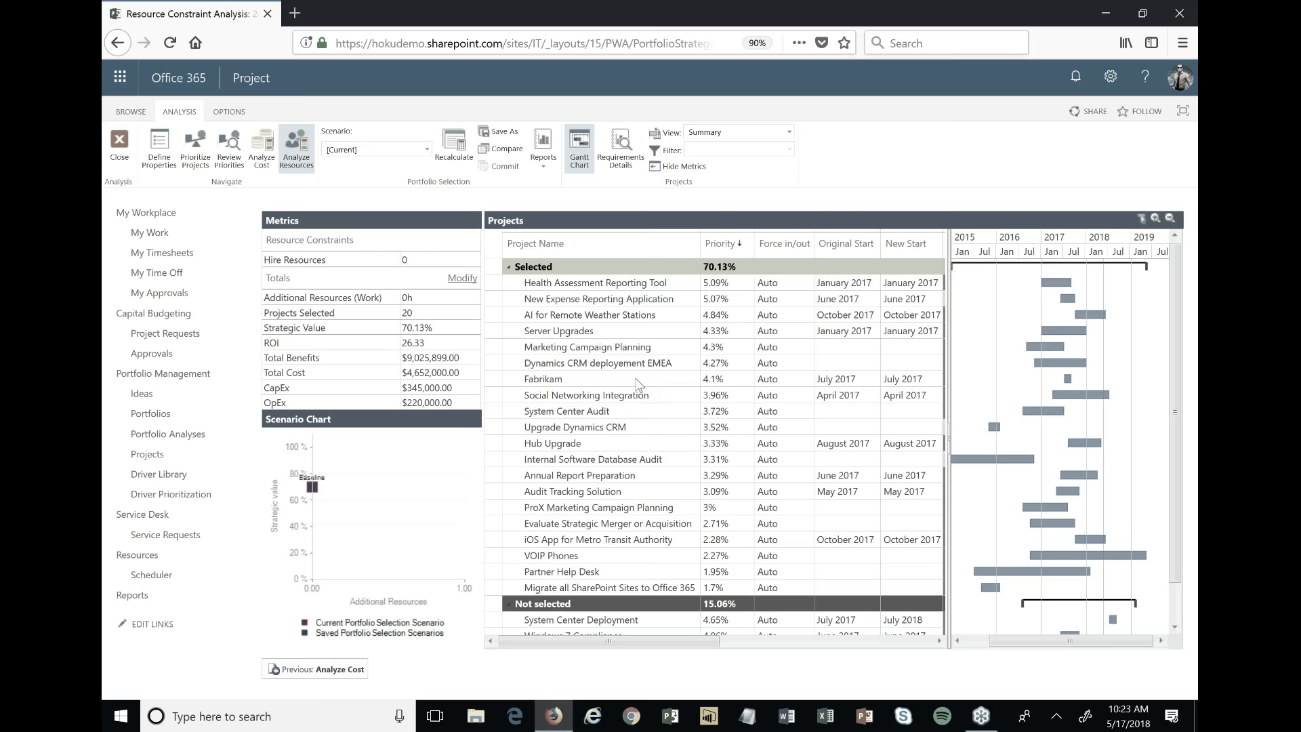
pyautogui.scroll(-1, 636, 388)
pyautogui.scroll(1, 631, 393)
pyautogui.click(619, 281)
pyautogui.moveTo(619, 281); pyautogui.dragTo(617, 620)
pyautogui.scroll(-1, 617, 607)
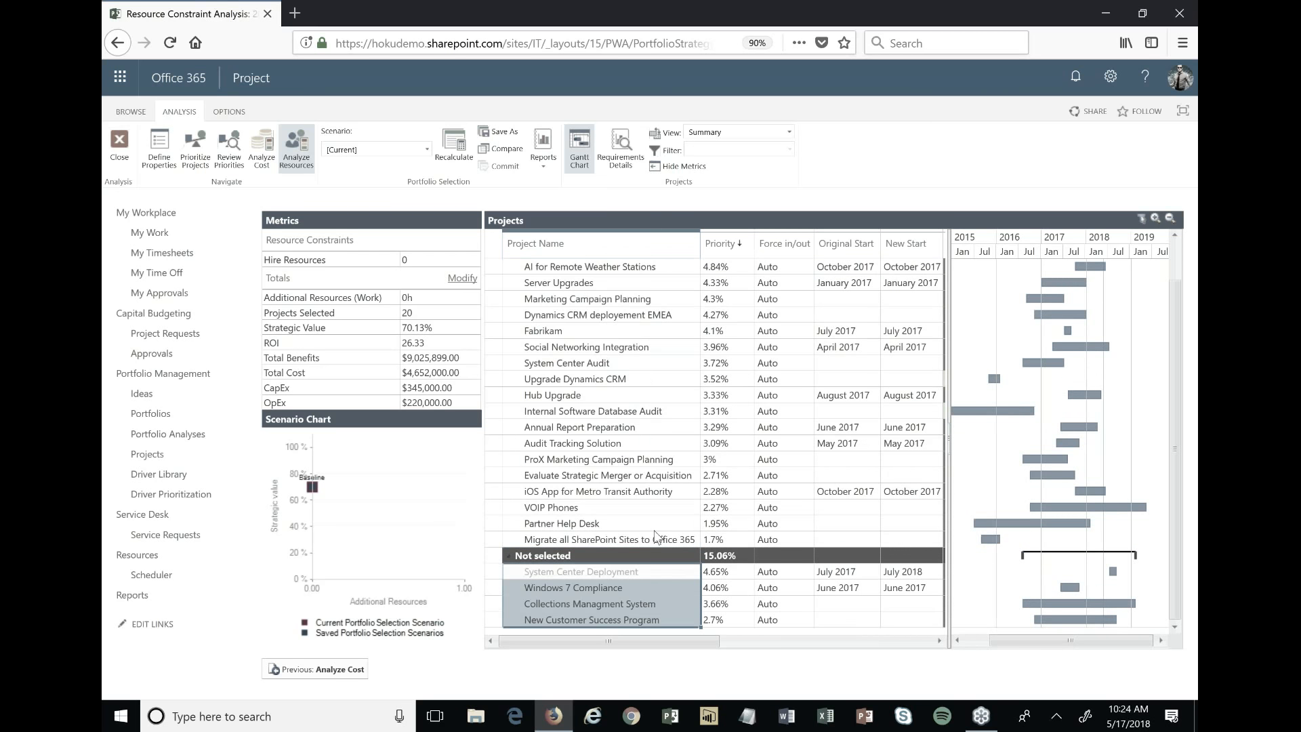
# - Compare the selected projects and their priorities with the projects that were not selected
pyautogui.scroll(1, 657, 535)
pyautogui.click(637, 285)
pyautogui.moveTo(632, 424); pyautogui.dragTo(633, 589)
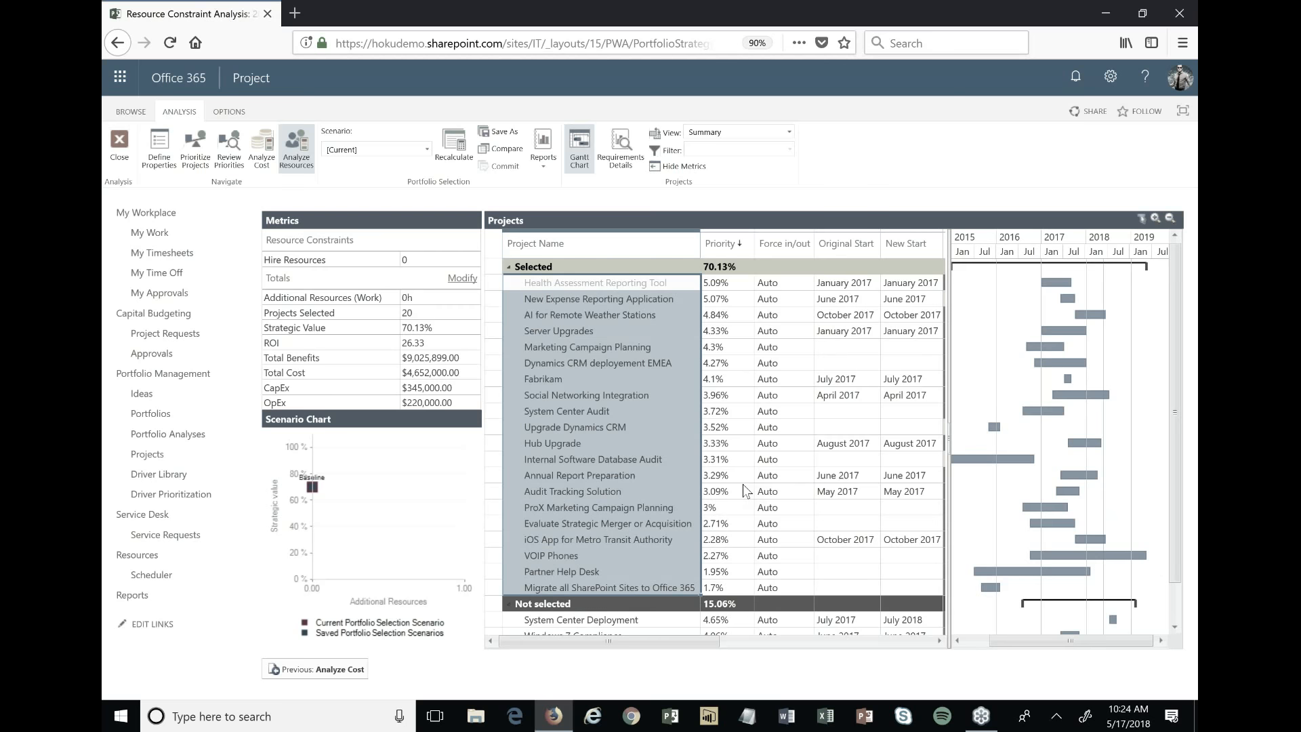
pyautogui.moveTo(723, 284); pyautogui.dragTo(751, 528)
pyautogui.click(794, 571)
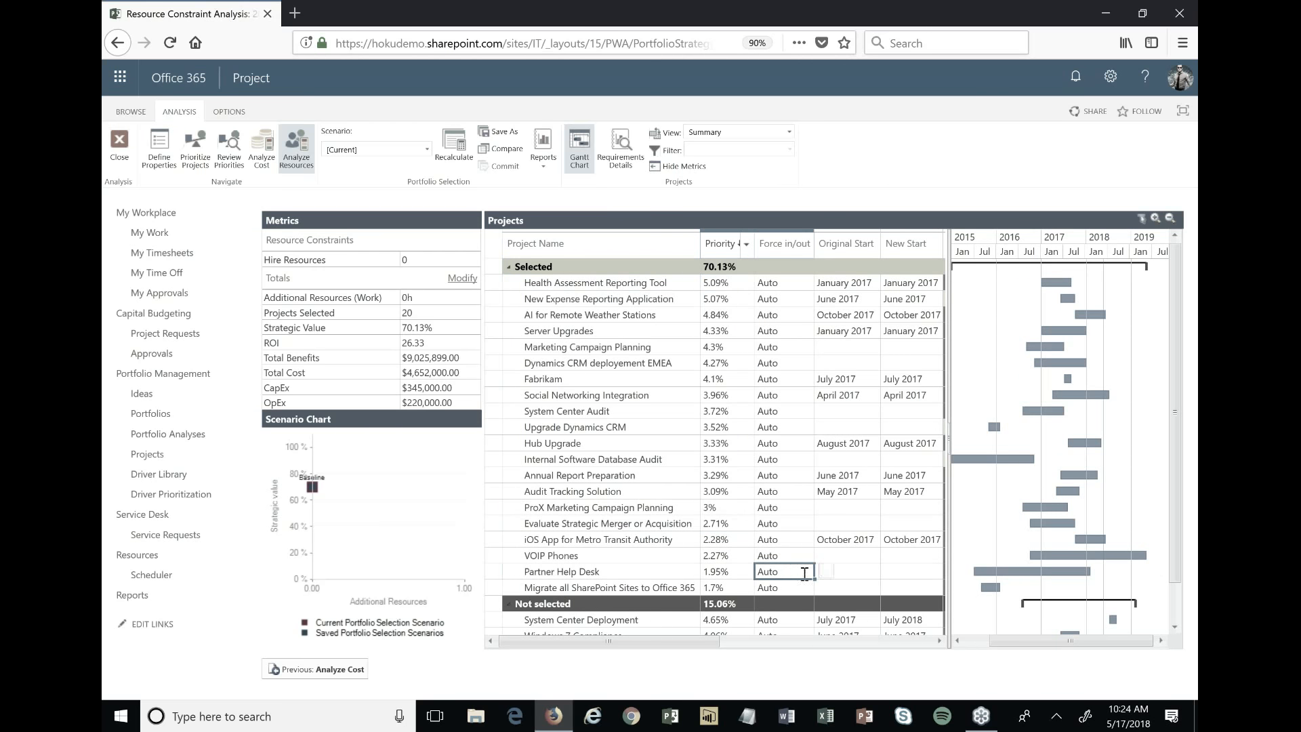
pyautogui.scroll(-1, 794, 571)
pyautogui.moveTo(672, 575); pyautogui.dragTo(672, 621)
pyautogui.scroll(1, 762, 566)
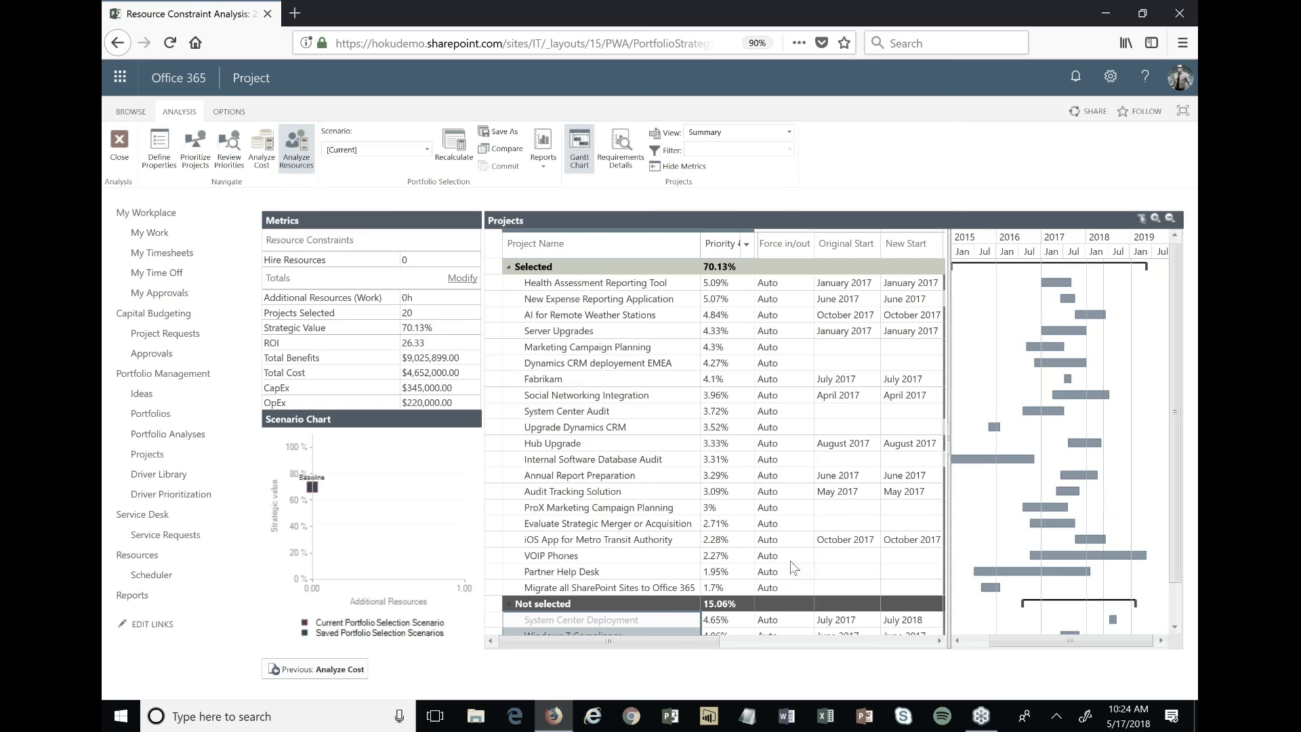
# - Examine the available New Start months for iOS App for Metro Transit Authority without changing its start
pyautogui.click(682, 542)
pyautogui.click(932, 540)
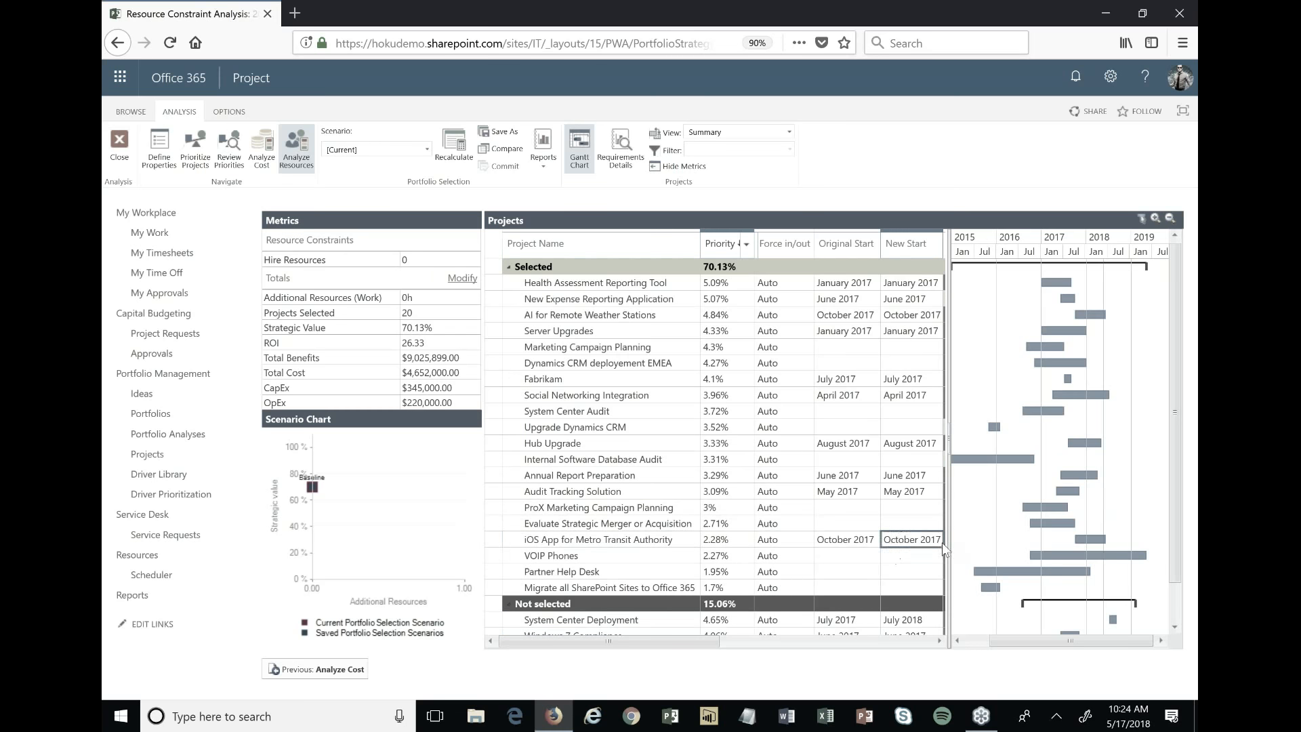
pyautogui.click(935, 539)
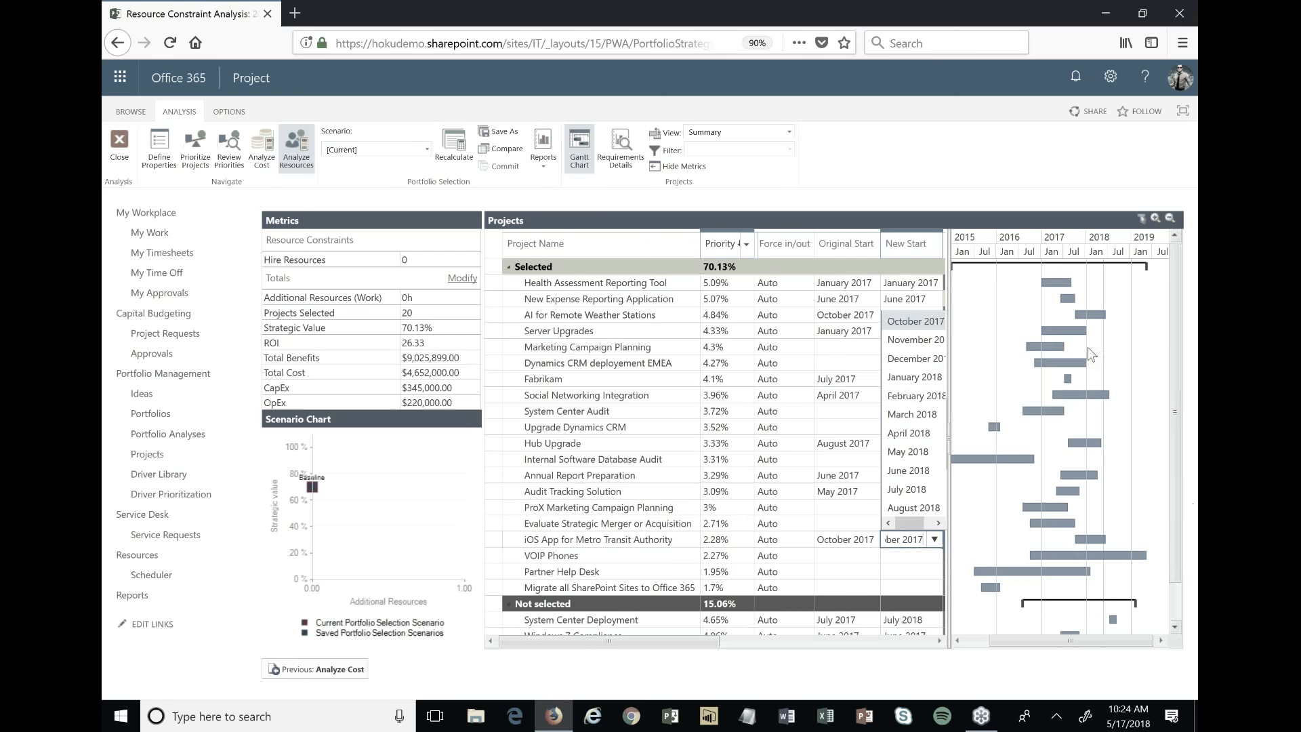
pyautogui.click(876, 221)
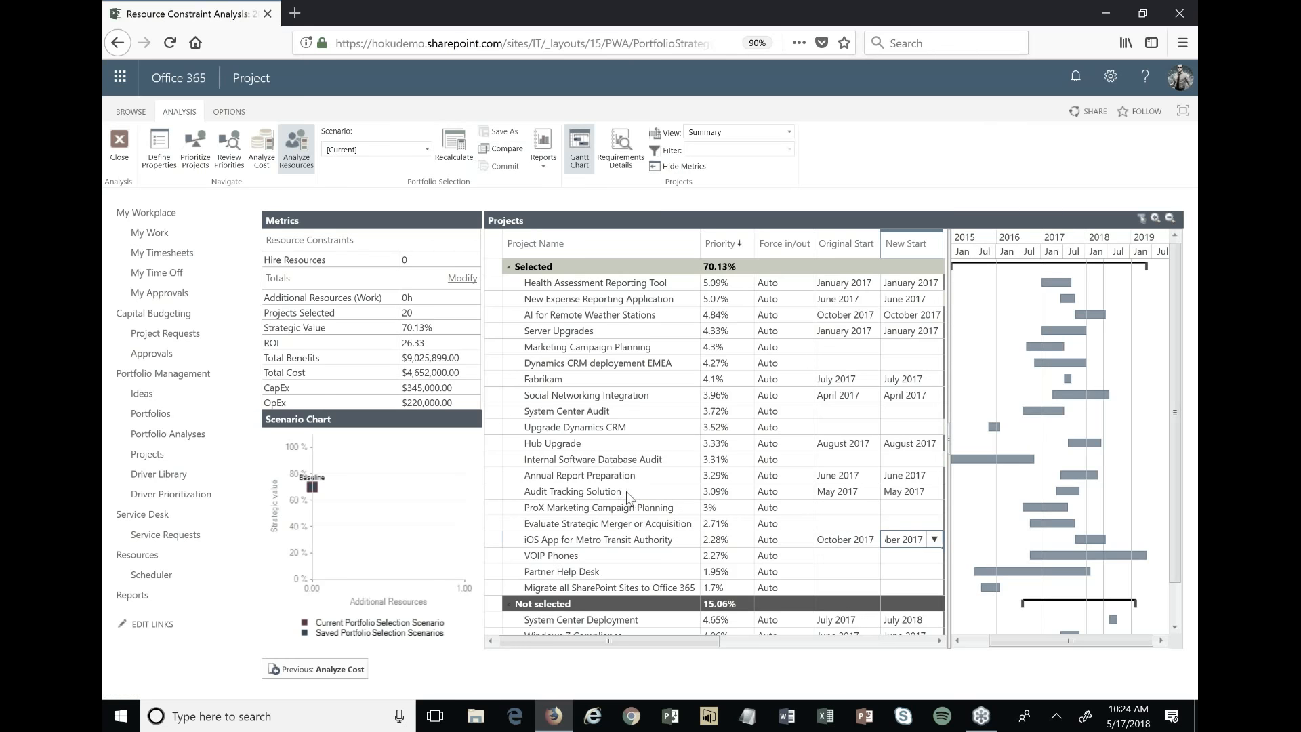
# - Set Hire Resources to 3 and recalculate the portfolio selection
pyautogui.click(440, 260)
pyautogui.write('3')
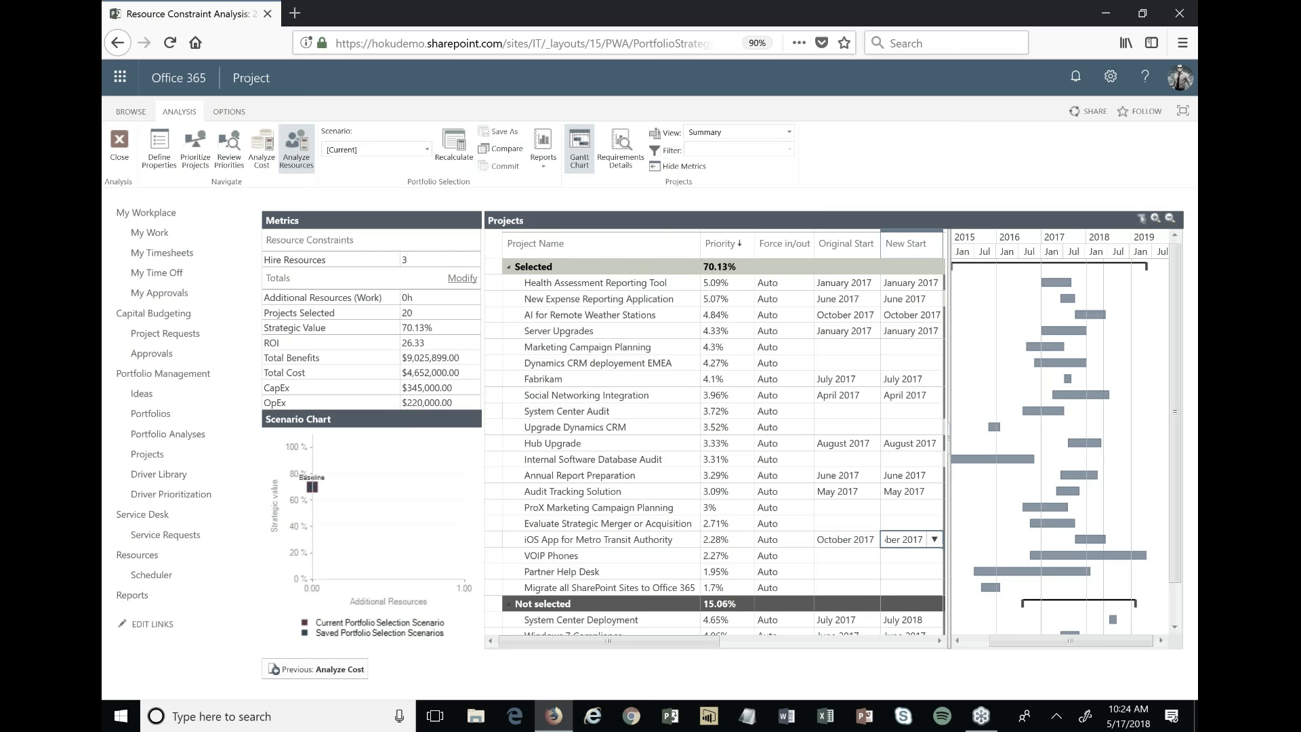
pyautogui.click(457, 156)
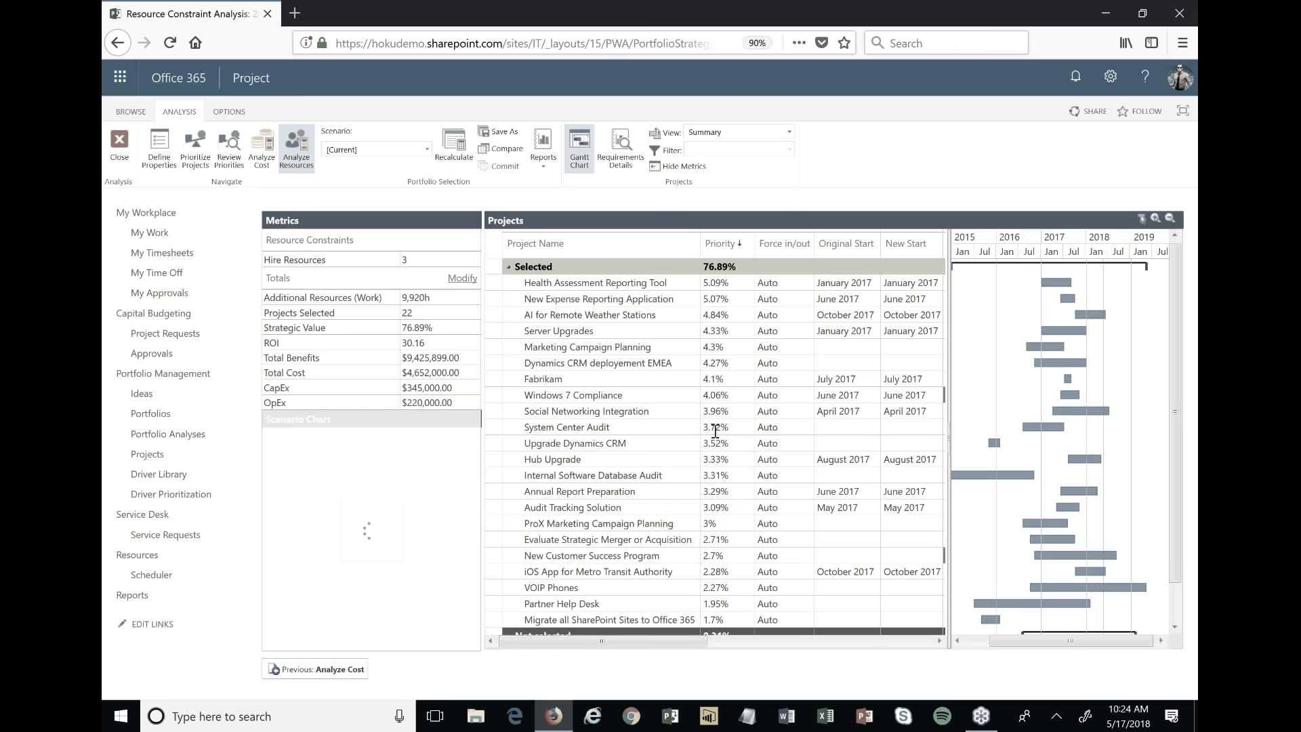
# - Examine the recalculated project list for unselected projects and those marked as moved in
pyautogui.scroll(-1, 715, 431)
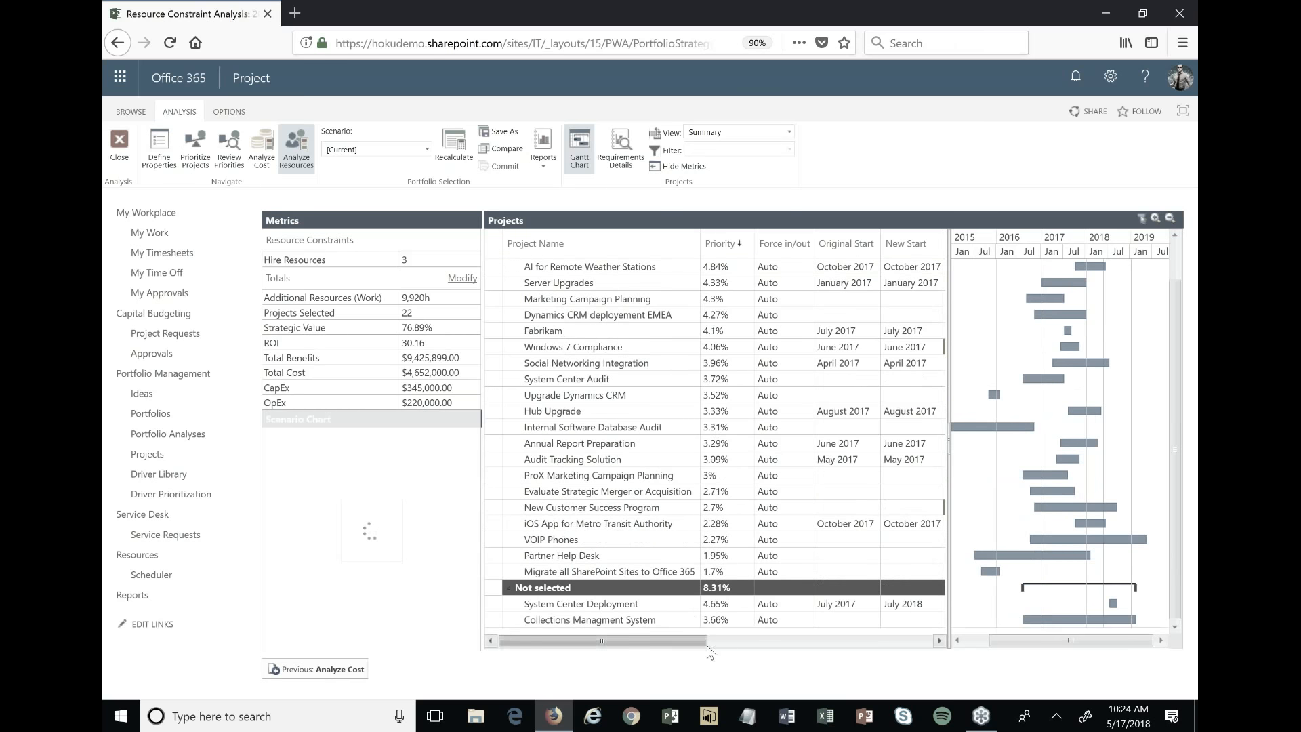
pyautogui.click(782, 643)
pyautogui.click(656, 508)
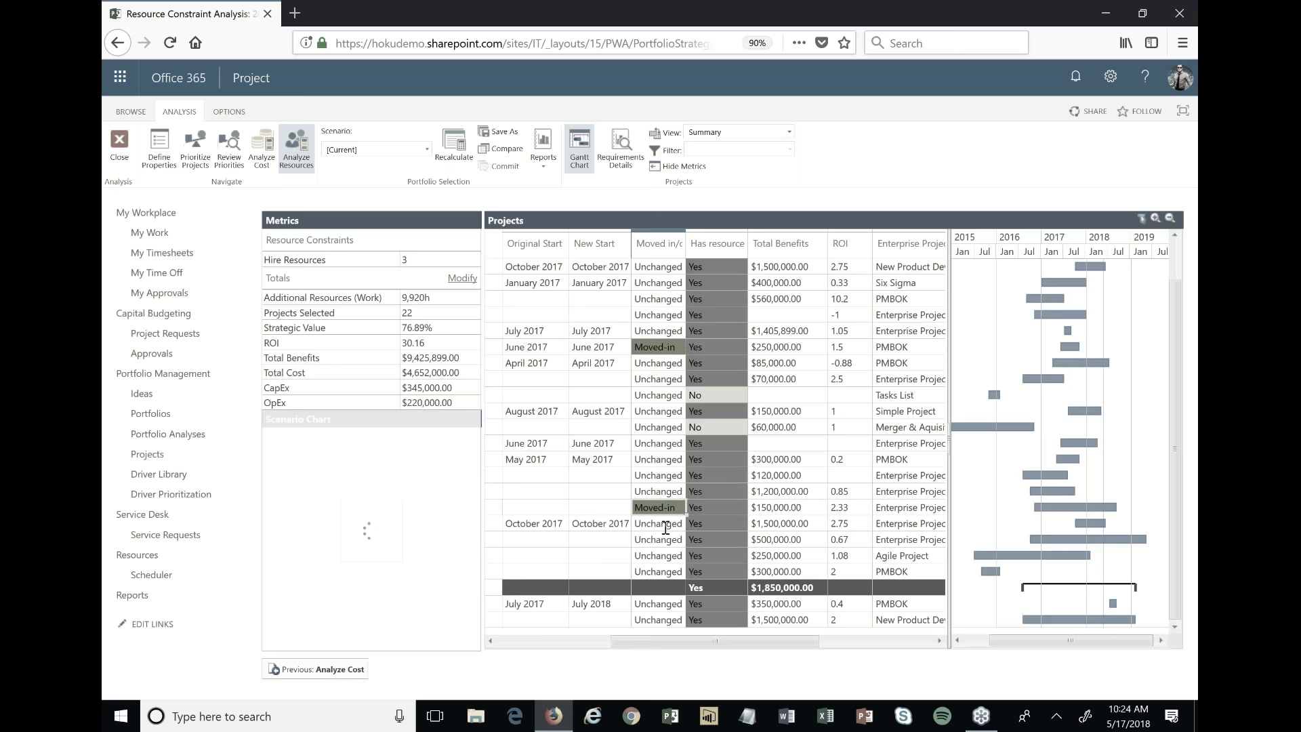
pyautogui.scroll(1, 665, 528)
pyautogui.moveTo(671, 641); pyautogui.dragTo(415, 625)
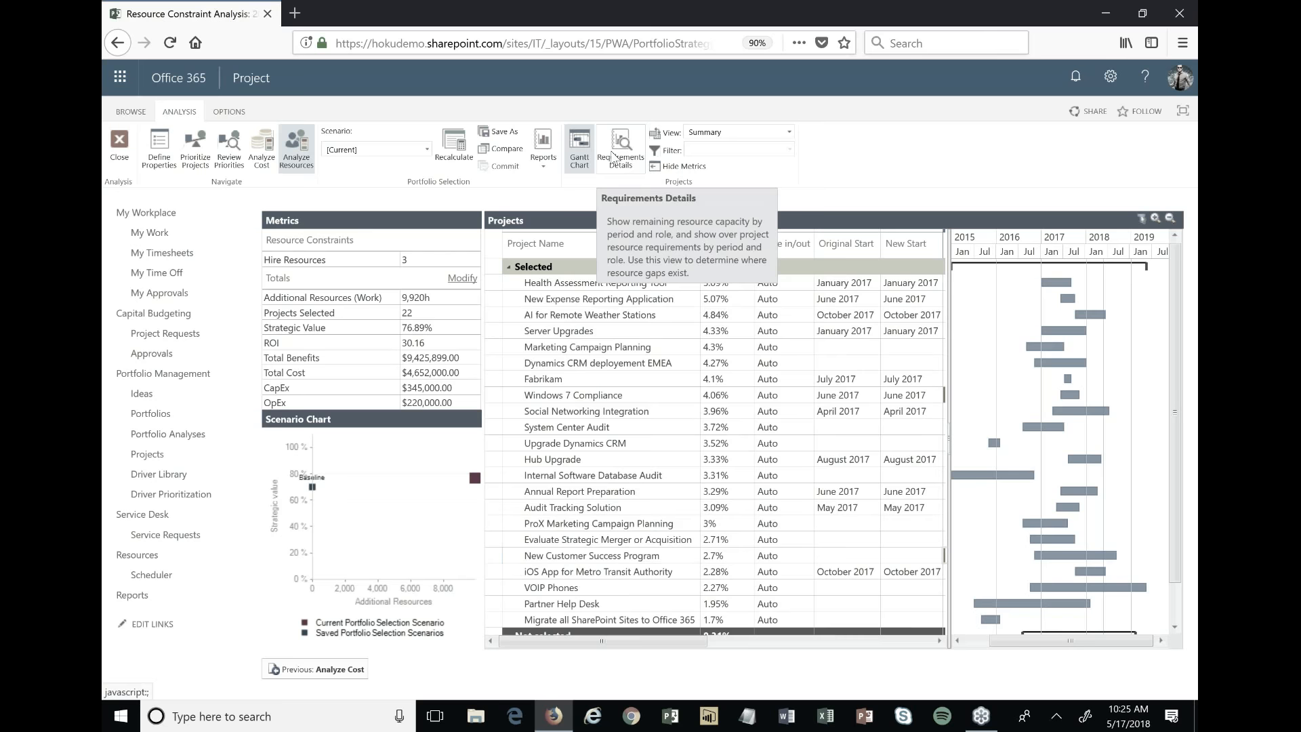
# - Review the role, project, start, cost, work and rate columns in the Hired Resources Report and return to the Gantt chart
pyautogui.click(544, 158)
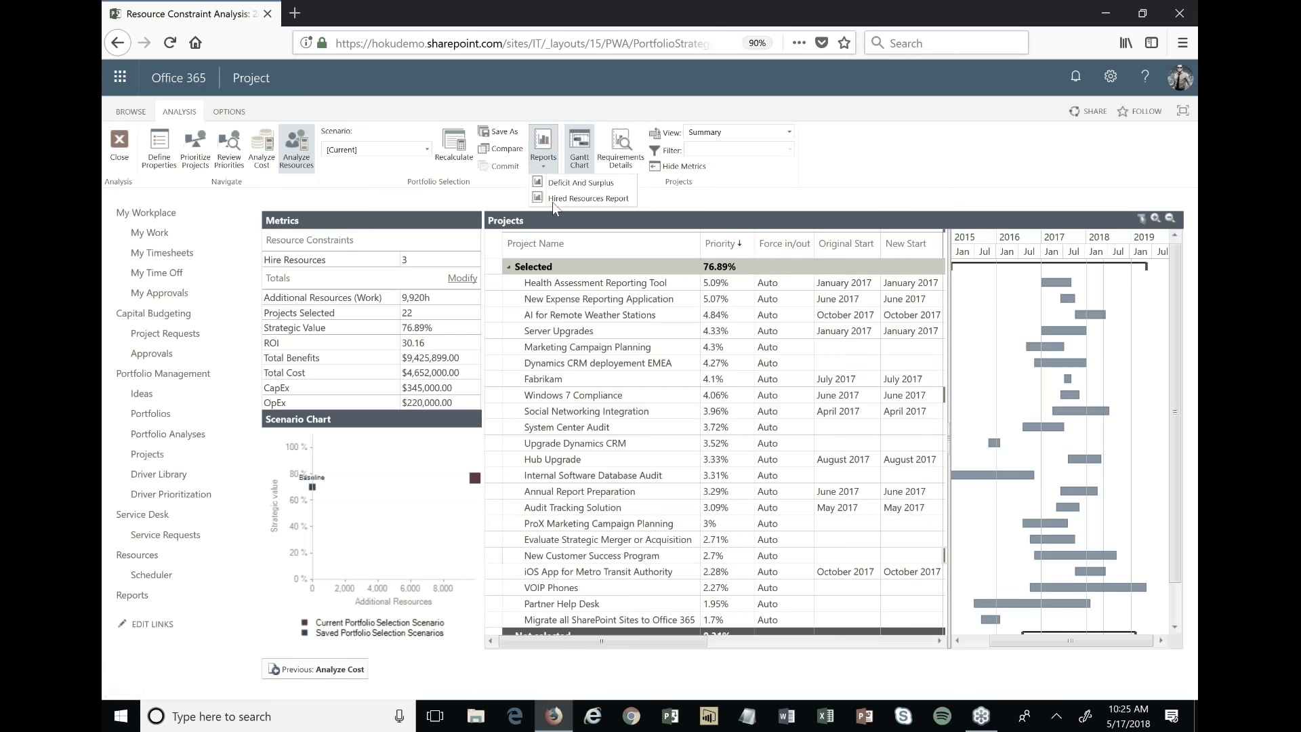
pyautogui.click(569, 198)
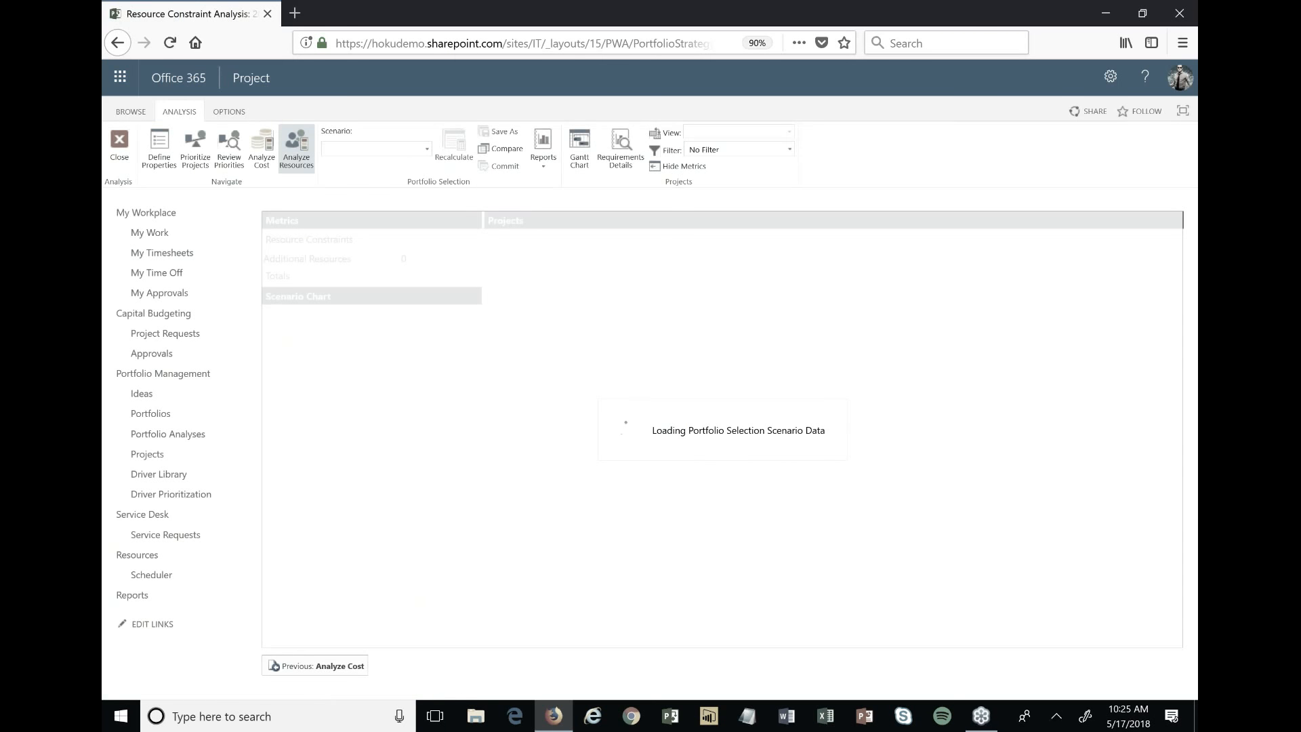
pyautogui.moveTo(584, 257); pyautogui.dragTo(585, 292)
pyautogui.click(613, 263)
pyautogui.click(733, 264)
pyautogui.click(838, 262)
pyautogui.click(1005, 263)
pyautogui.click(1114, 261)
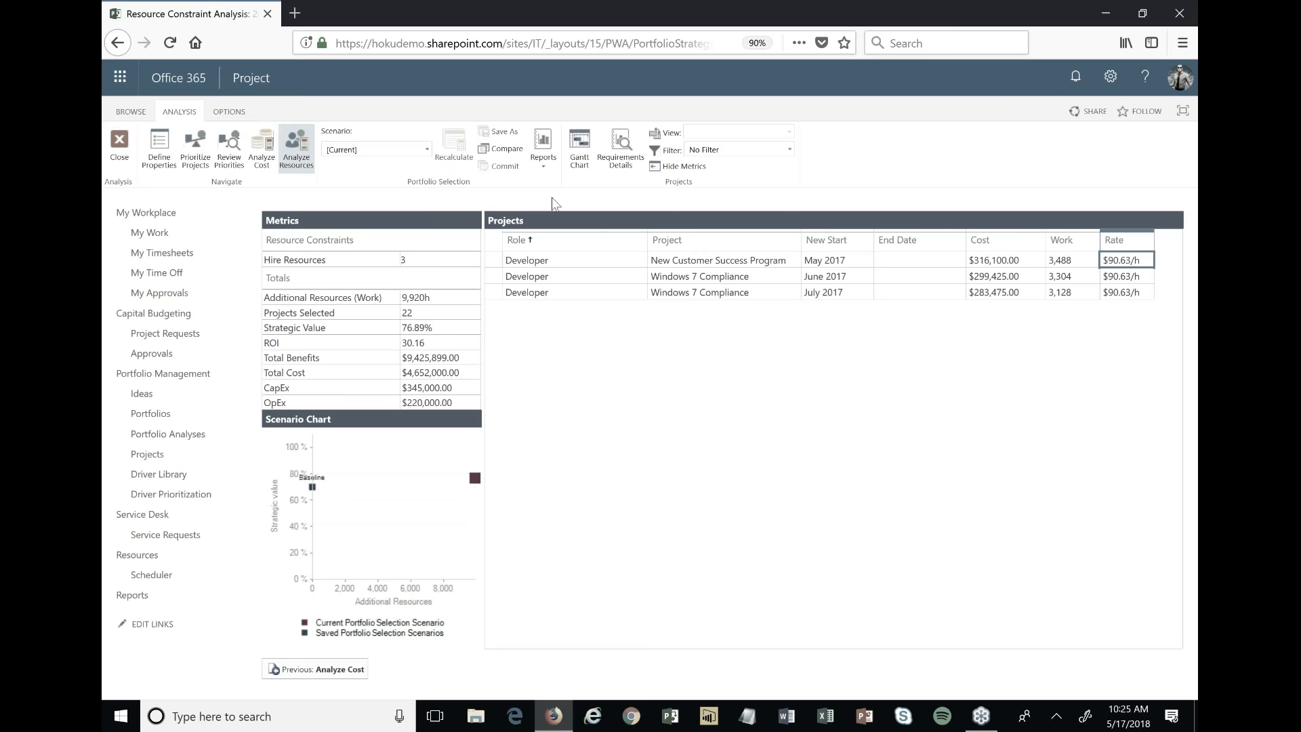
pyautogui.click(572, 174)
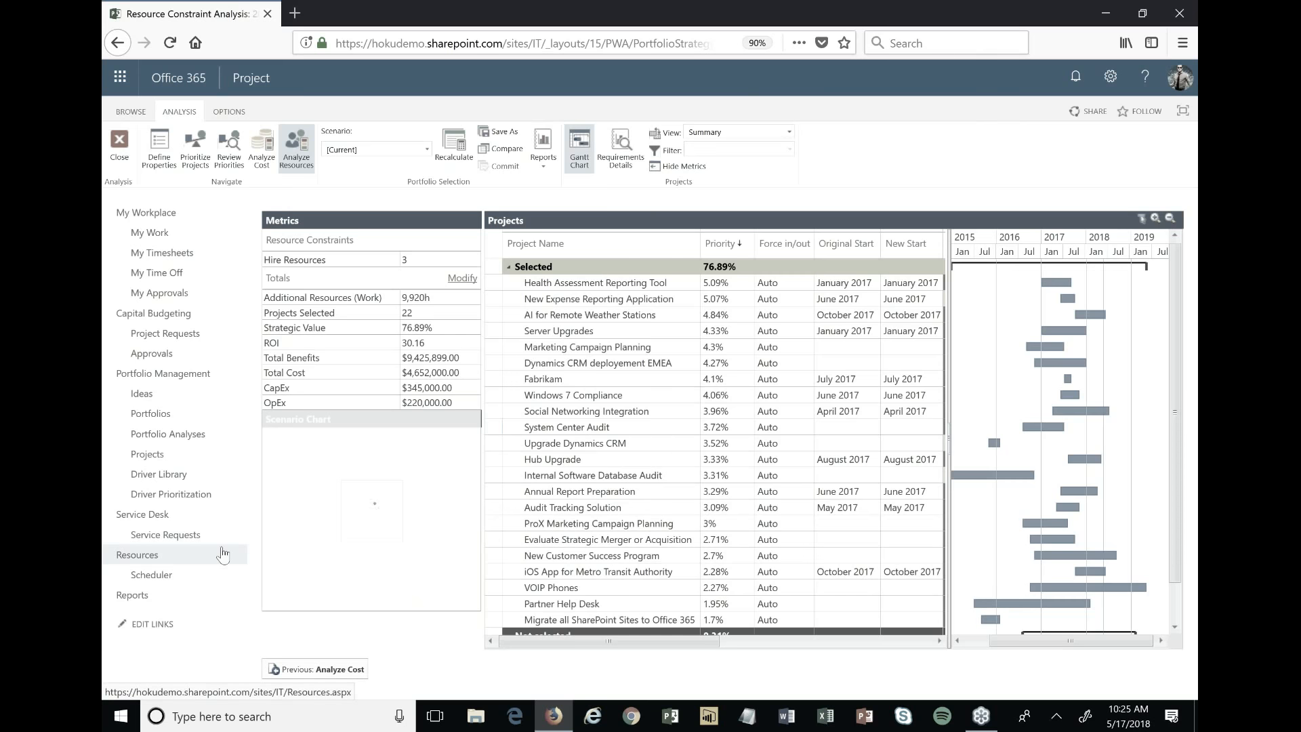
# - Open the Resource Scheduler and examine the weekly workload of each resource
pyautogui.click(174, 581)
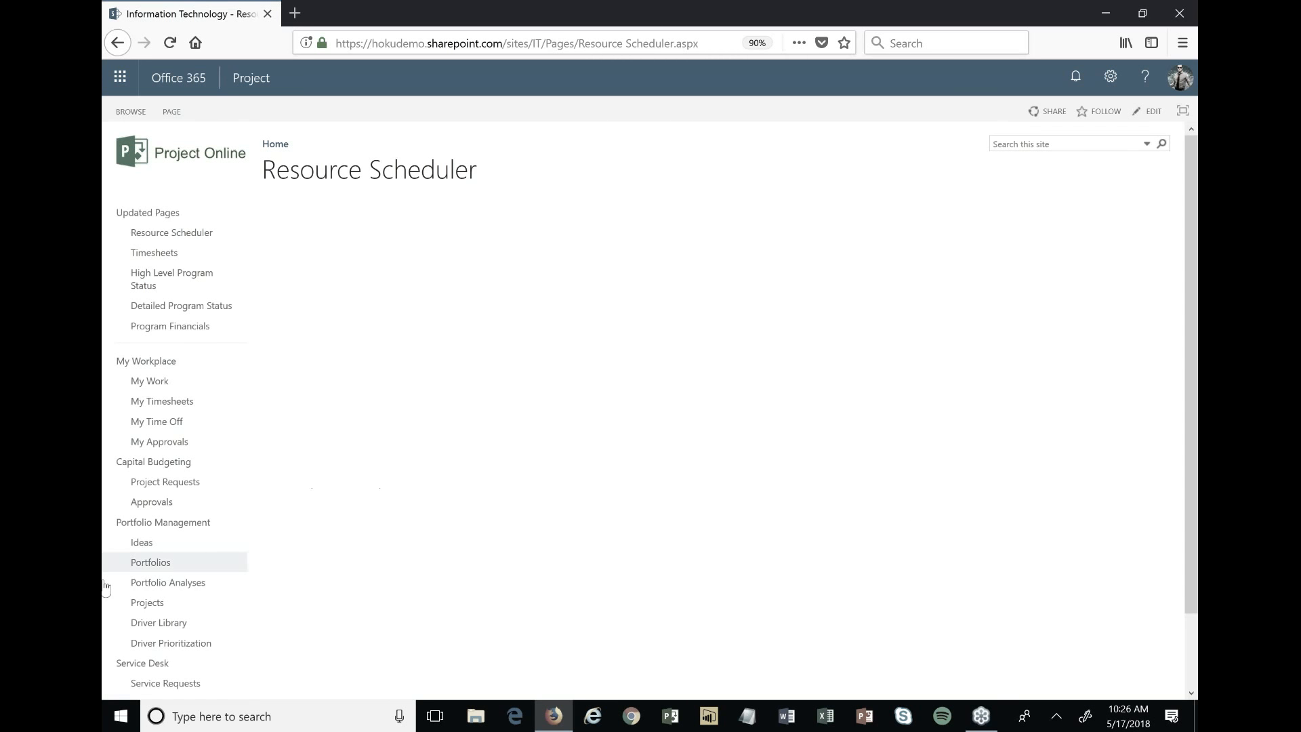
pyautogui.scroll(-2, 117, 572)
pyautogui.scroll(2, 118, 562)
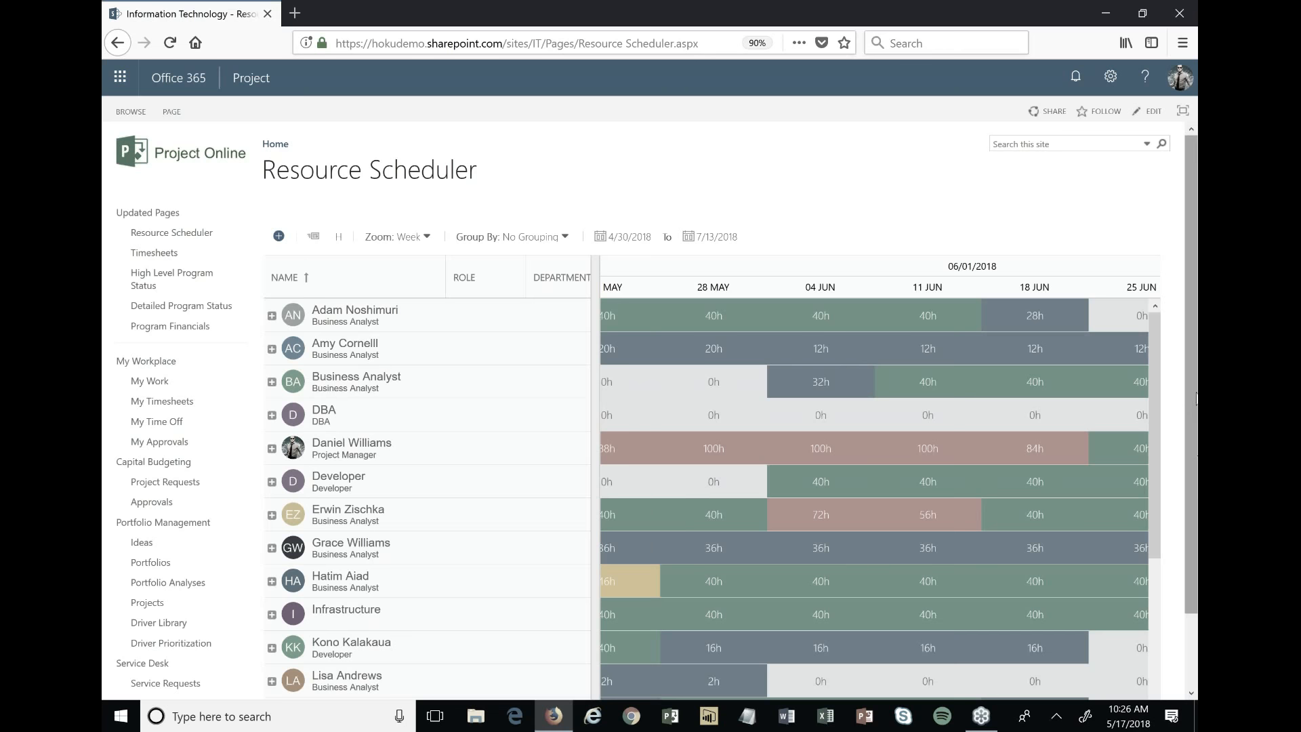
pyautogui.scroll(-2, 1196, 462)
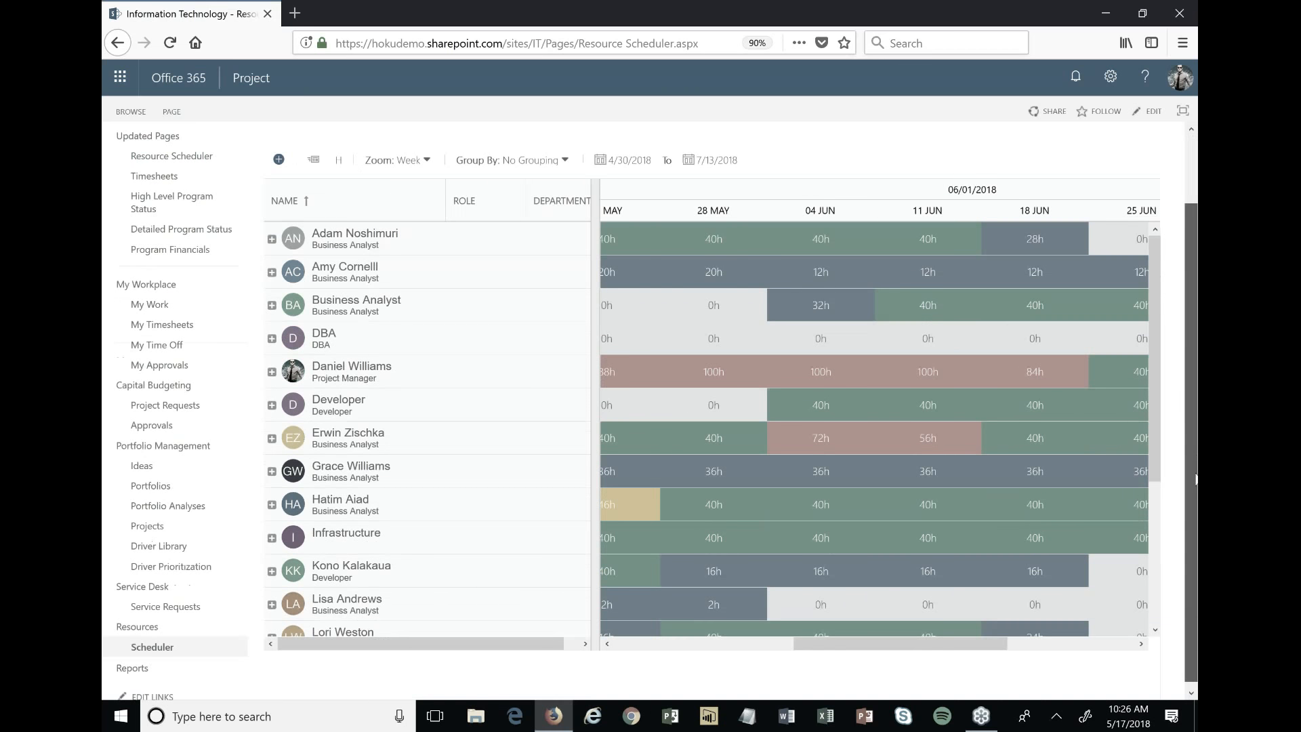
pyautogui.moveTo(1196, 479); pyautogui.dragTo(1196, 486)
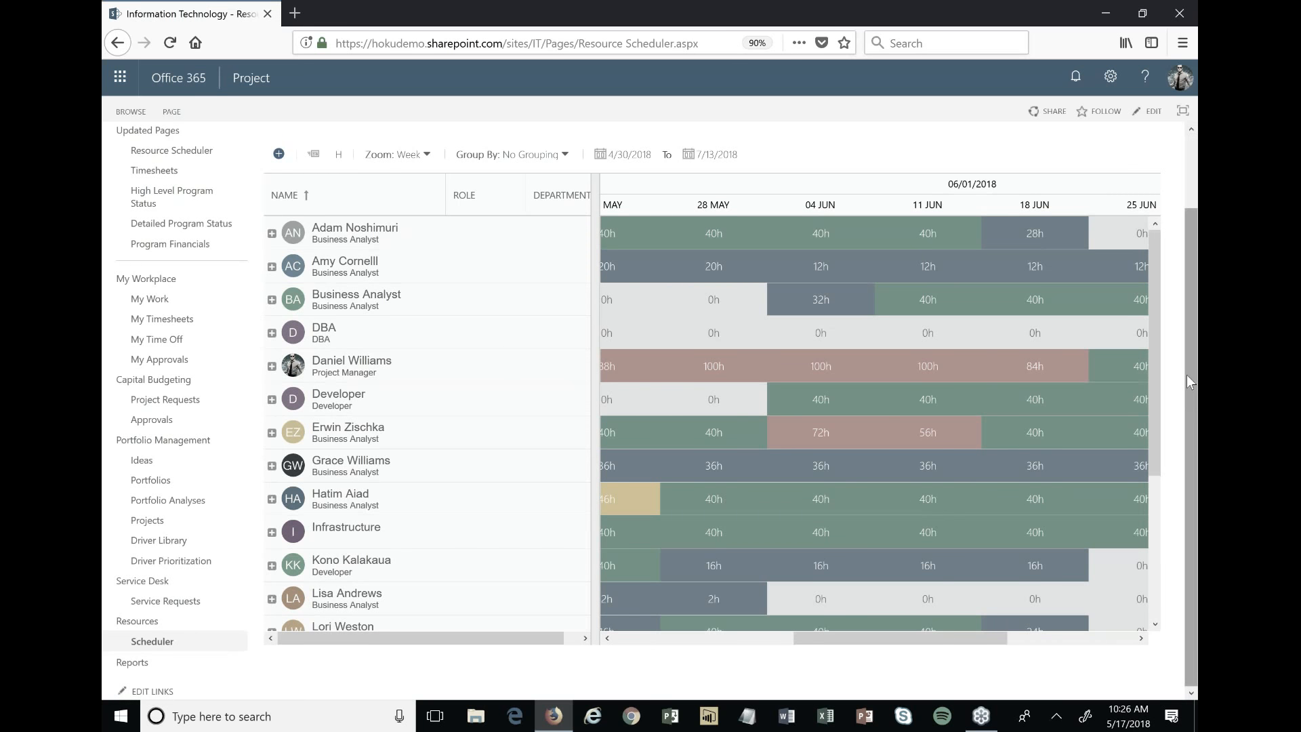
pyautogui.moveTo(1186, 375); pyautogui.dragTo(1190, 348)
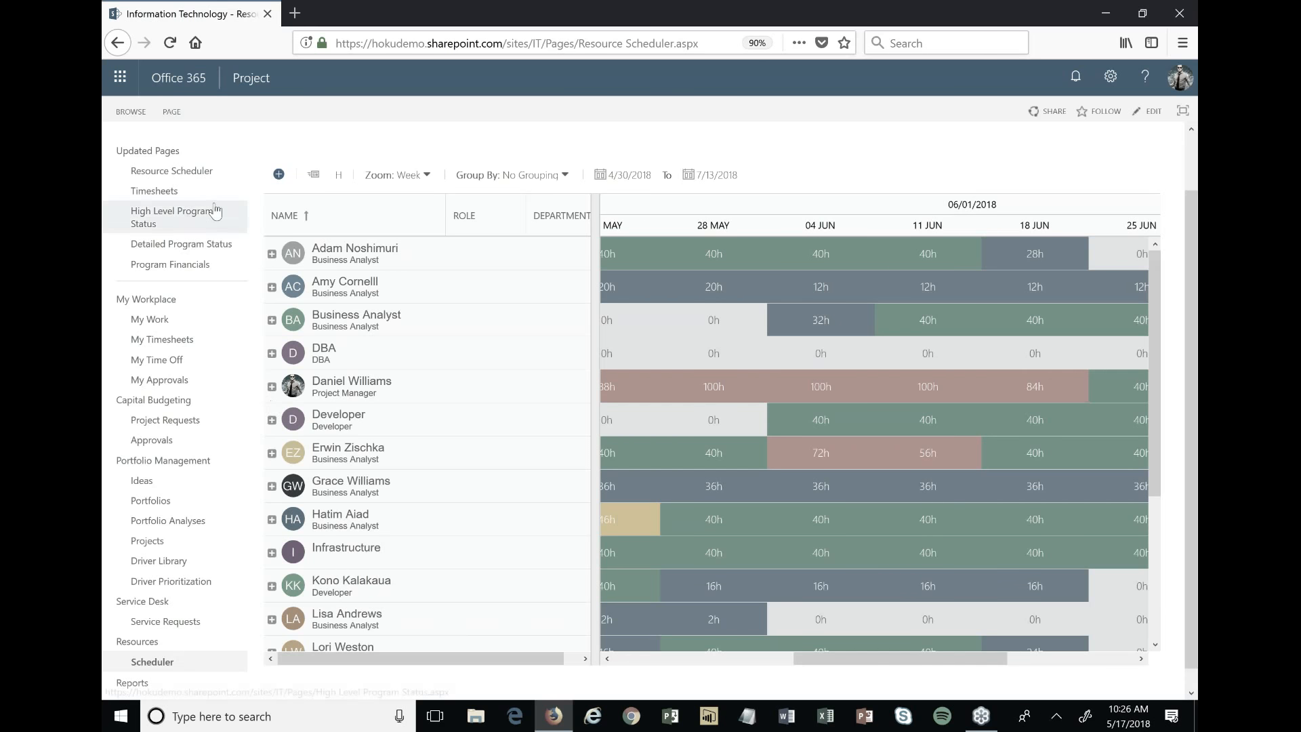
# - Set the scheduler's zoom to Month and group the resources by Role
pyautogui.click(390, 176)
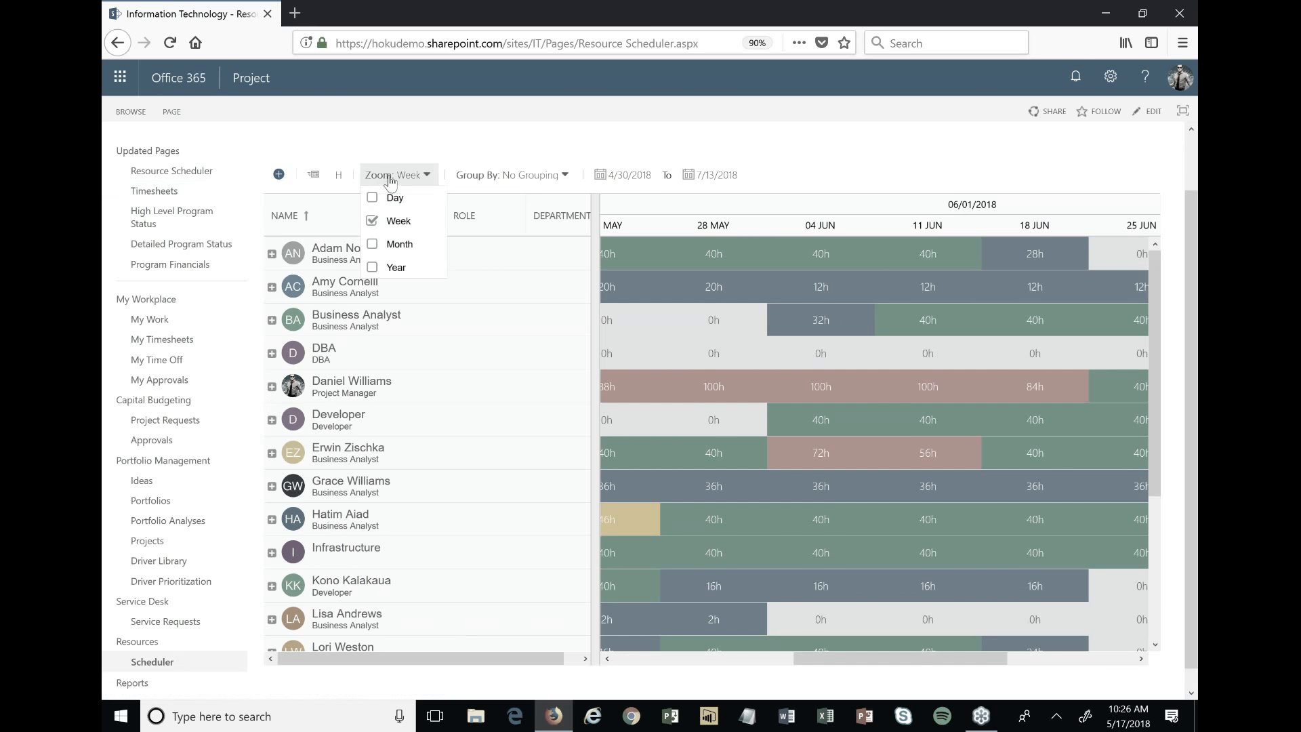
pyautogui.click(372, 245)
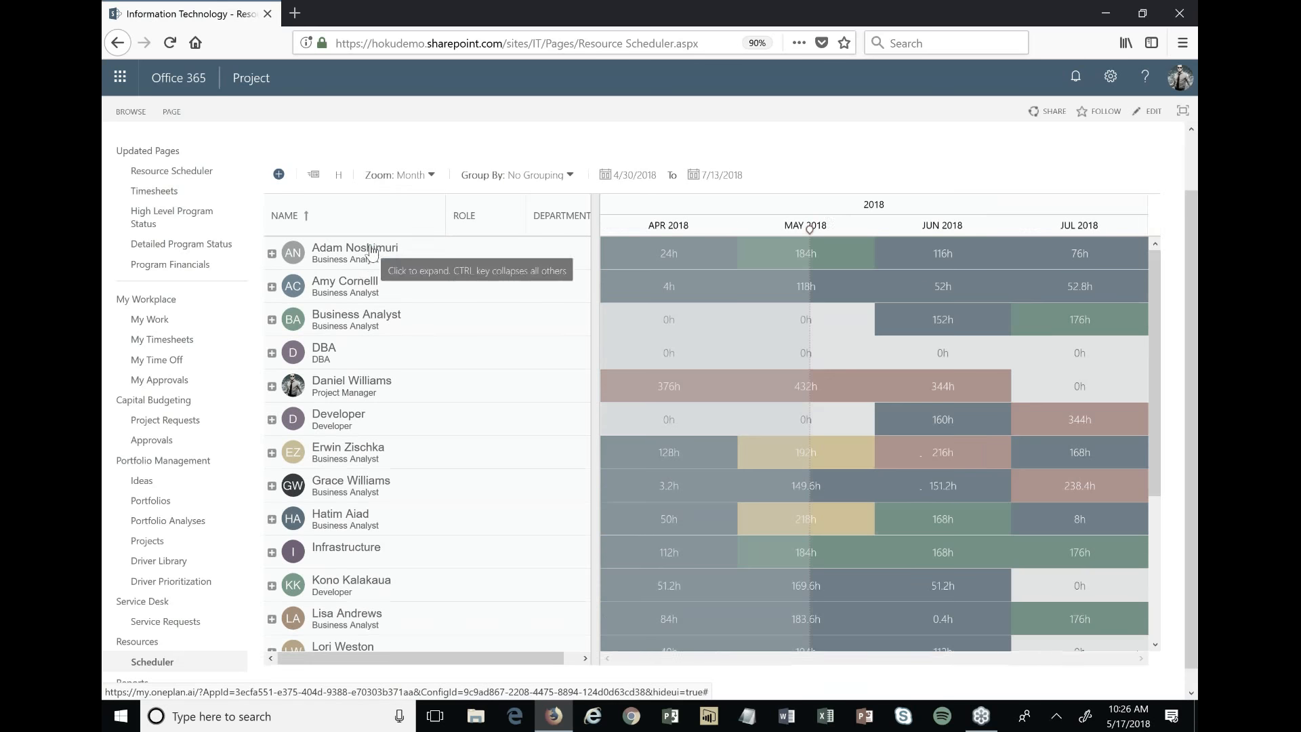
pyautogui.click(537, 176)
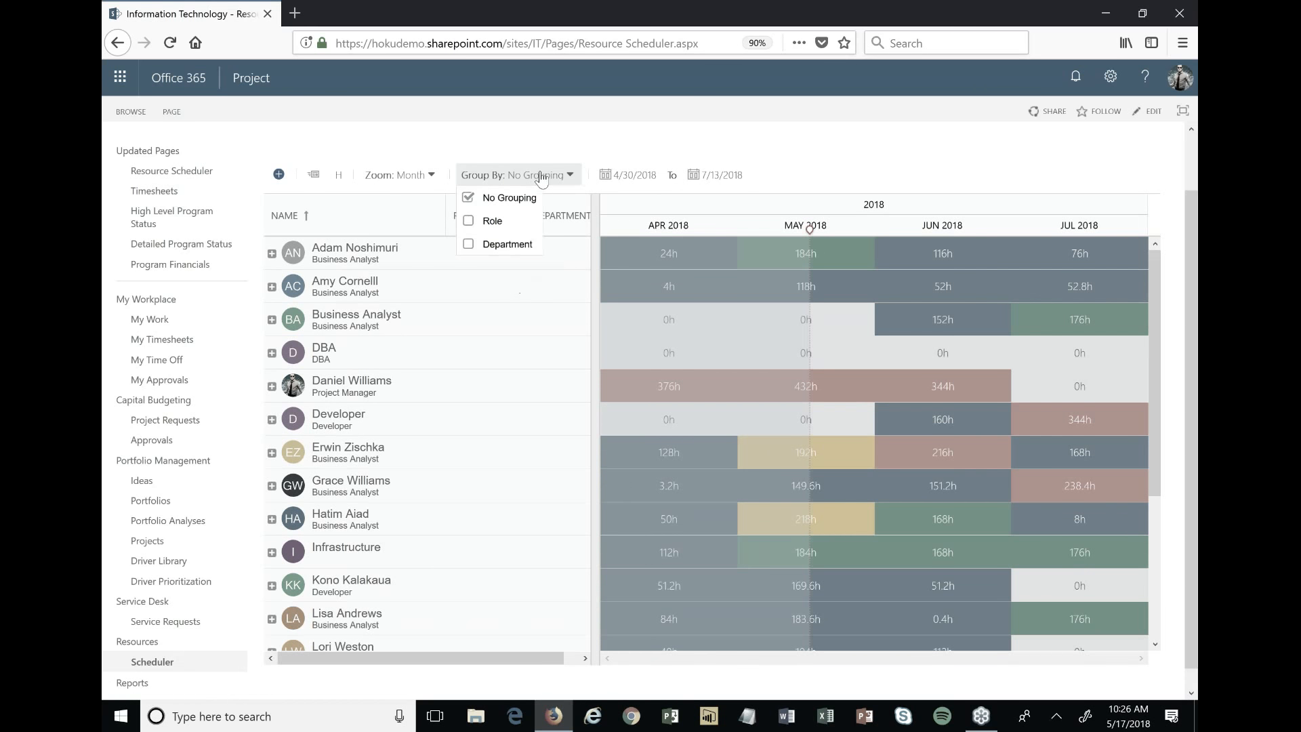
pyautogui.click(466, 224)
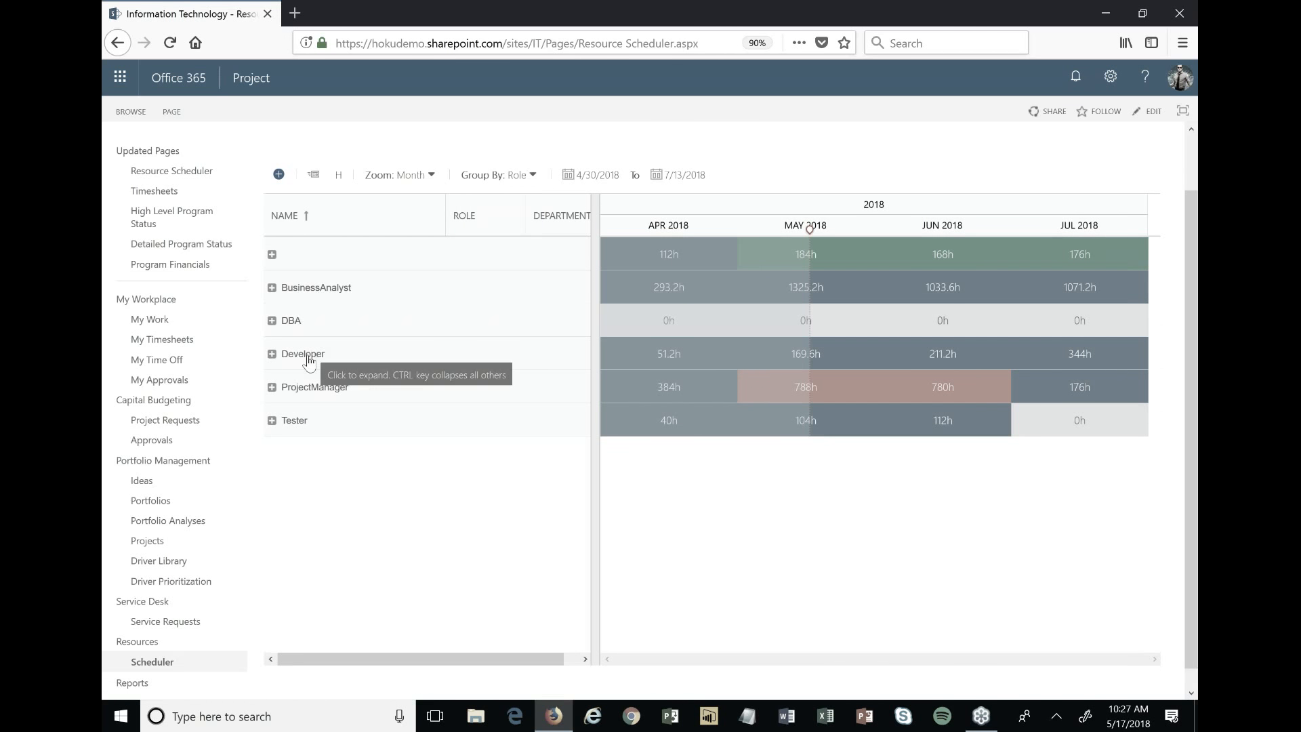
# - Expand the BusinessAnalyst group and examine the assignments of its resources
pyautogui.click(272, 289)
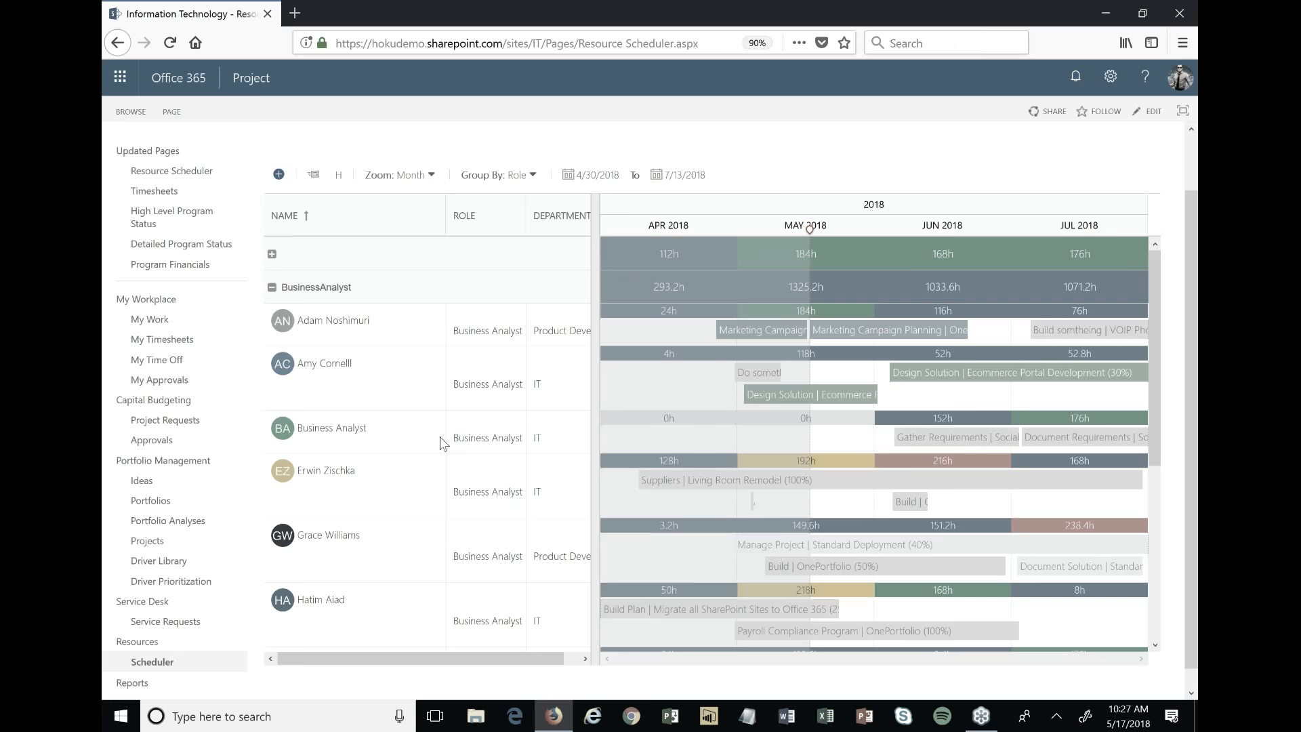
pyautogui.scroll(-1, 440, 437)
pyautogui.scroll(-3, 440, 436)
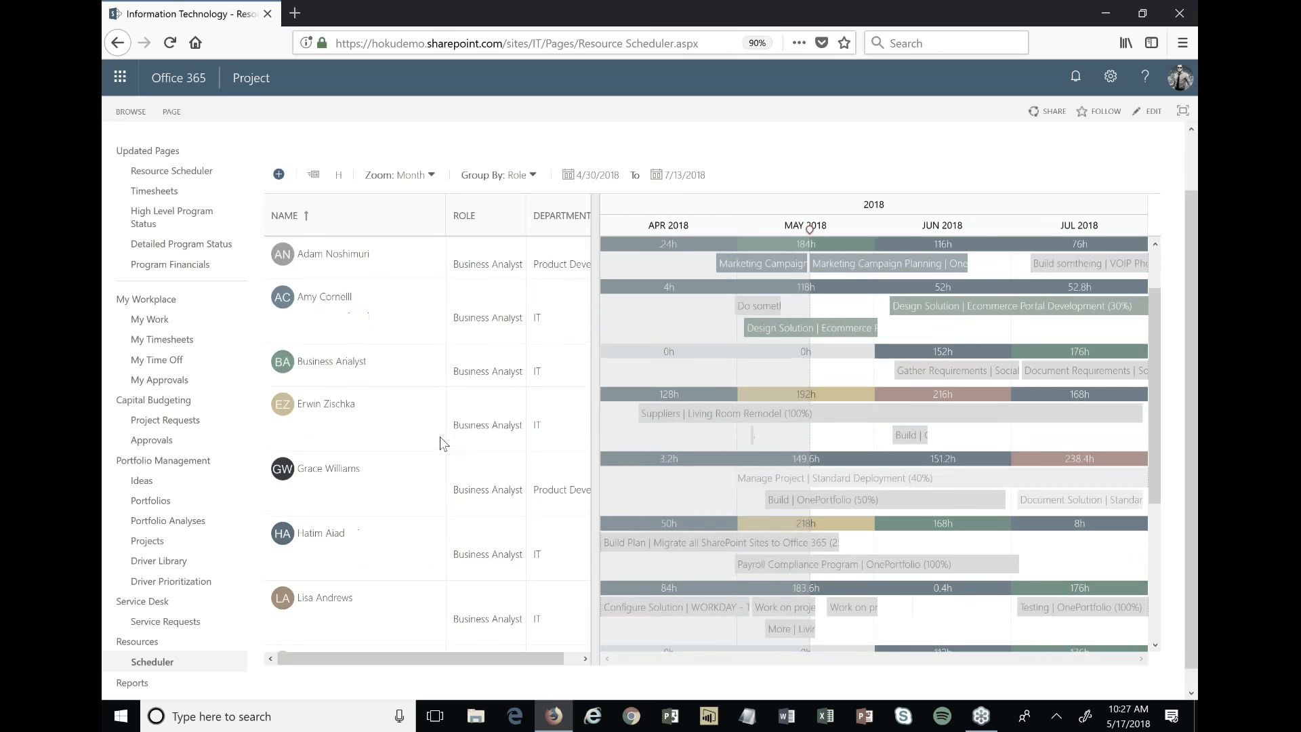
pyautogui.scroll(3, 324, 438)
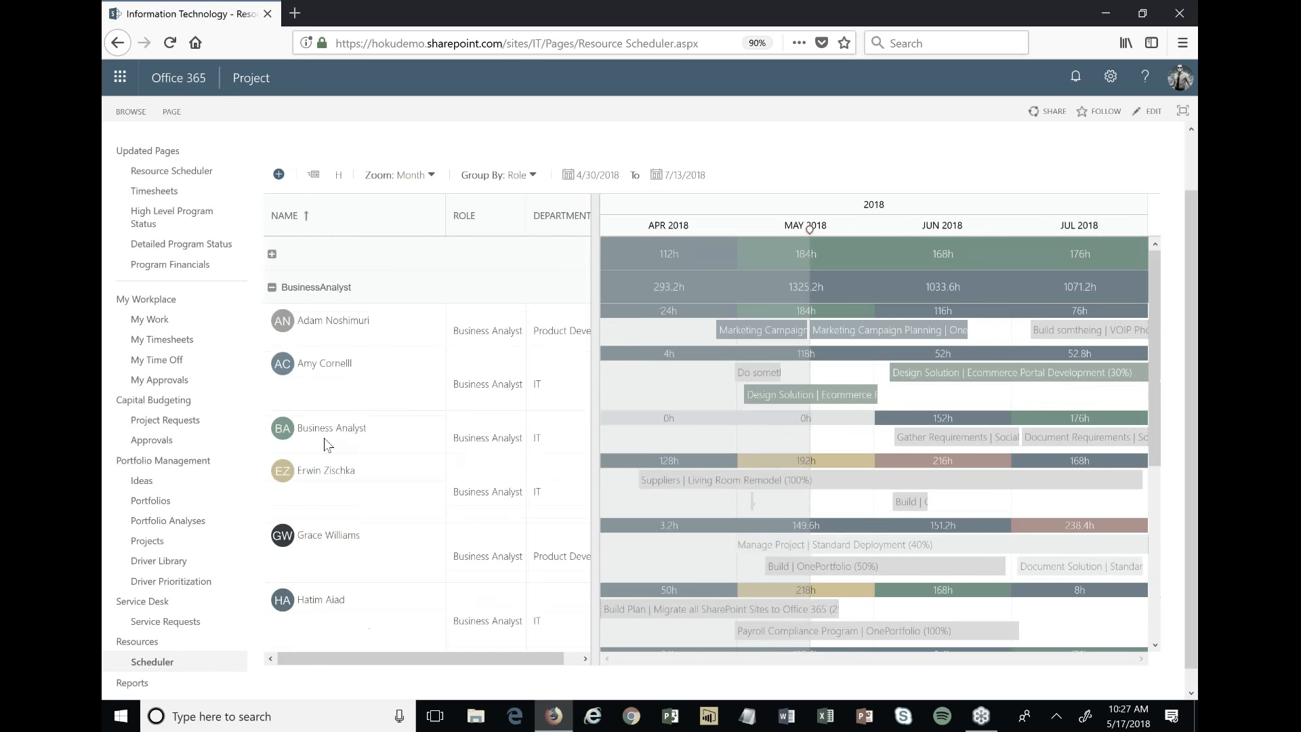
# - Shift the generic Business Analyst's Gather Requirements assignment for Social Networking Integration slightly earlier, within June 2018
pyautogui.moveTo(992, 444)
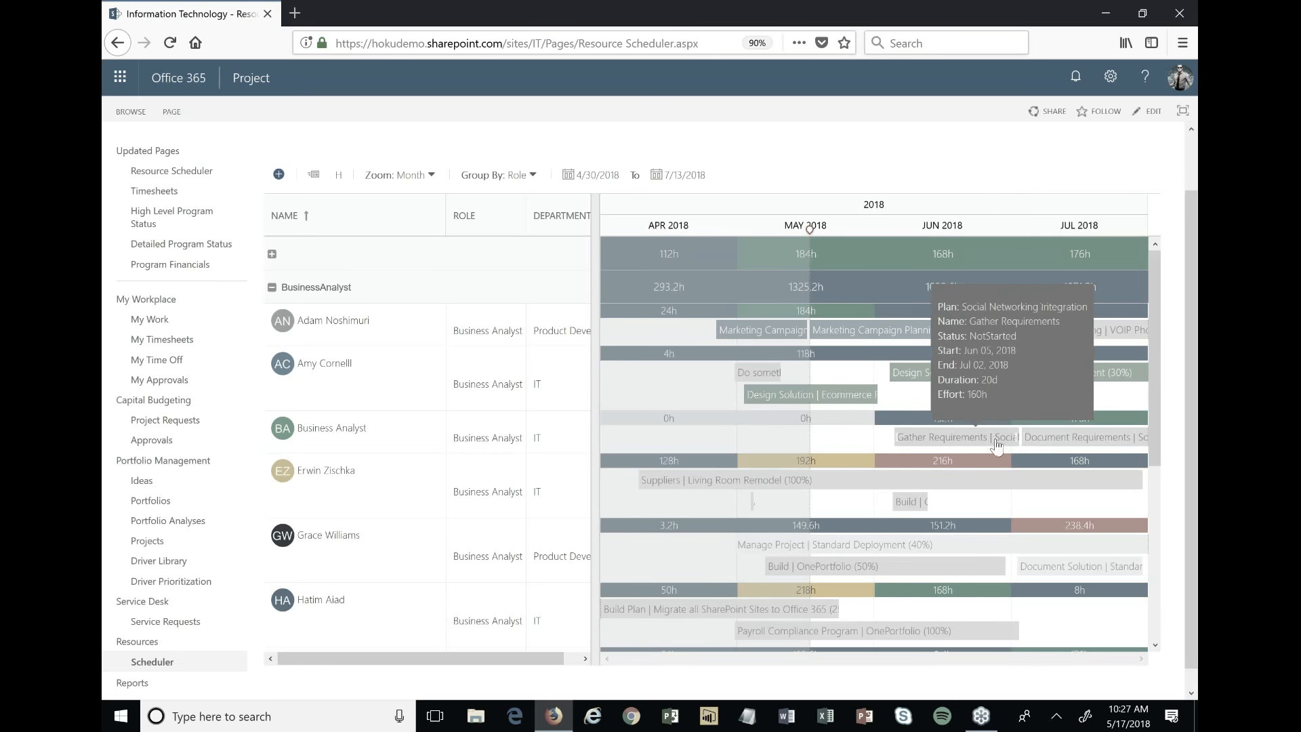
pyautogui.click(936, 446)
pyautogui.moveTo(936, 439)
pyautogui.mouseDown()
pyautogui.moveTo(937, 396)
pyautogui.moveTo(933, 453)
pyautogui.mouseUp()
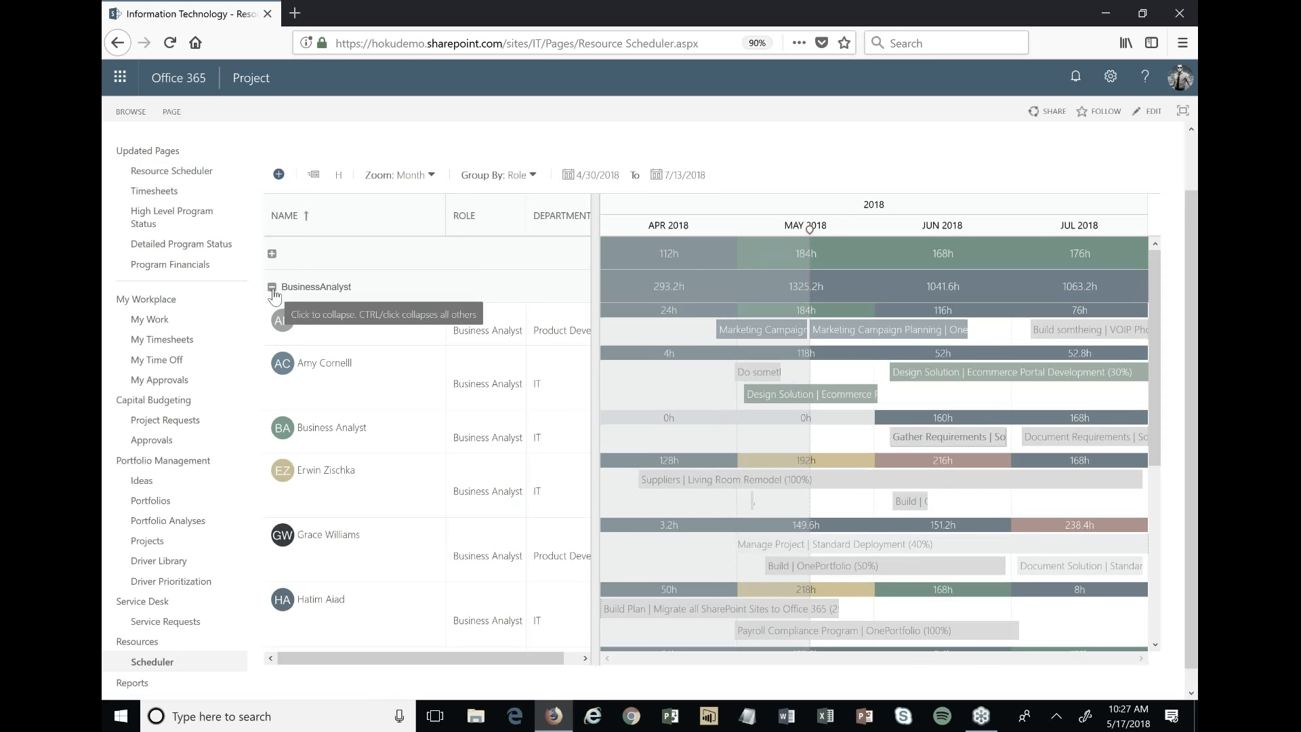
# - Group the scheduler by Department and return it to No Grouping
pyautogui.click(489, 183)
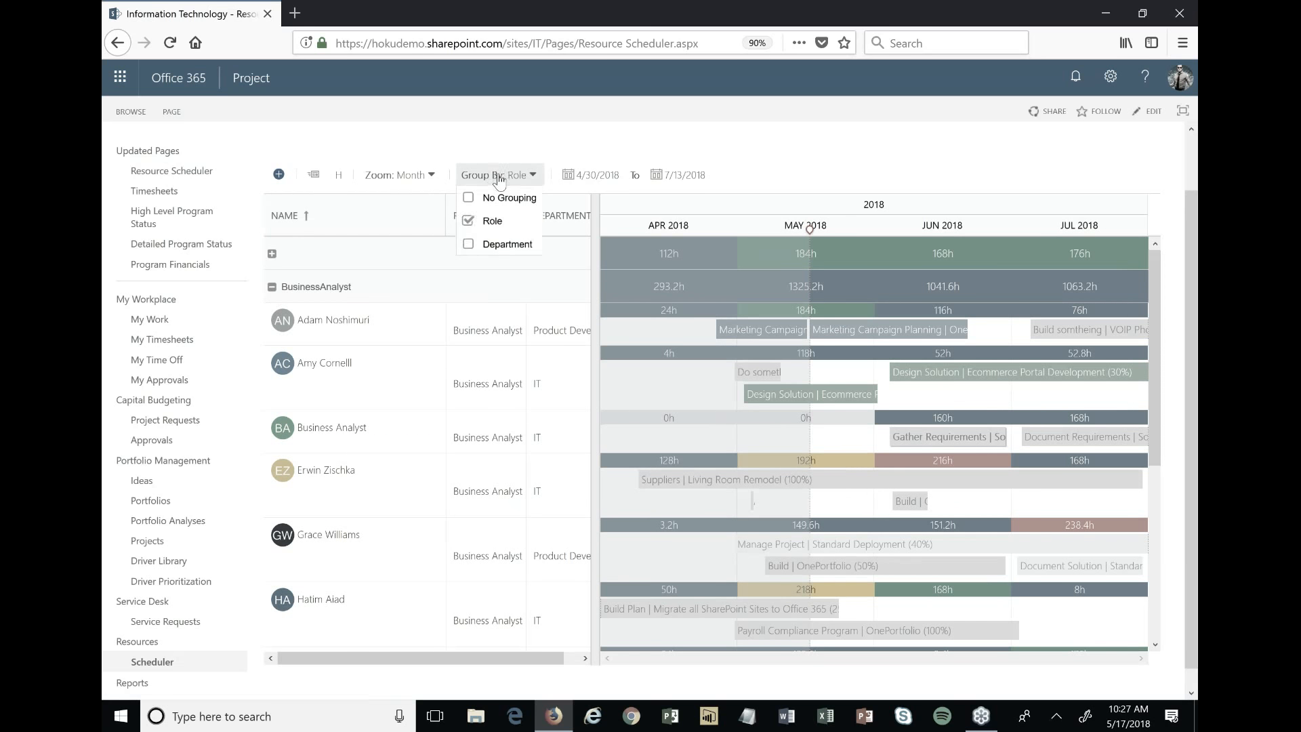
pyautogui.click(471, 250)
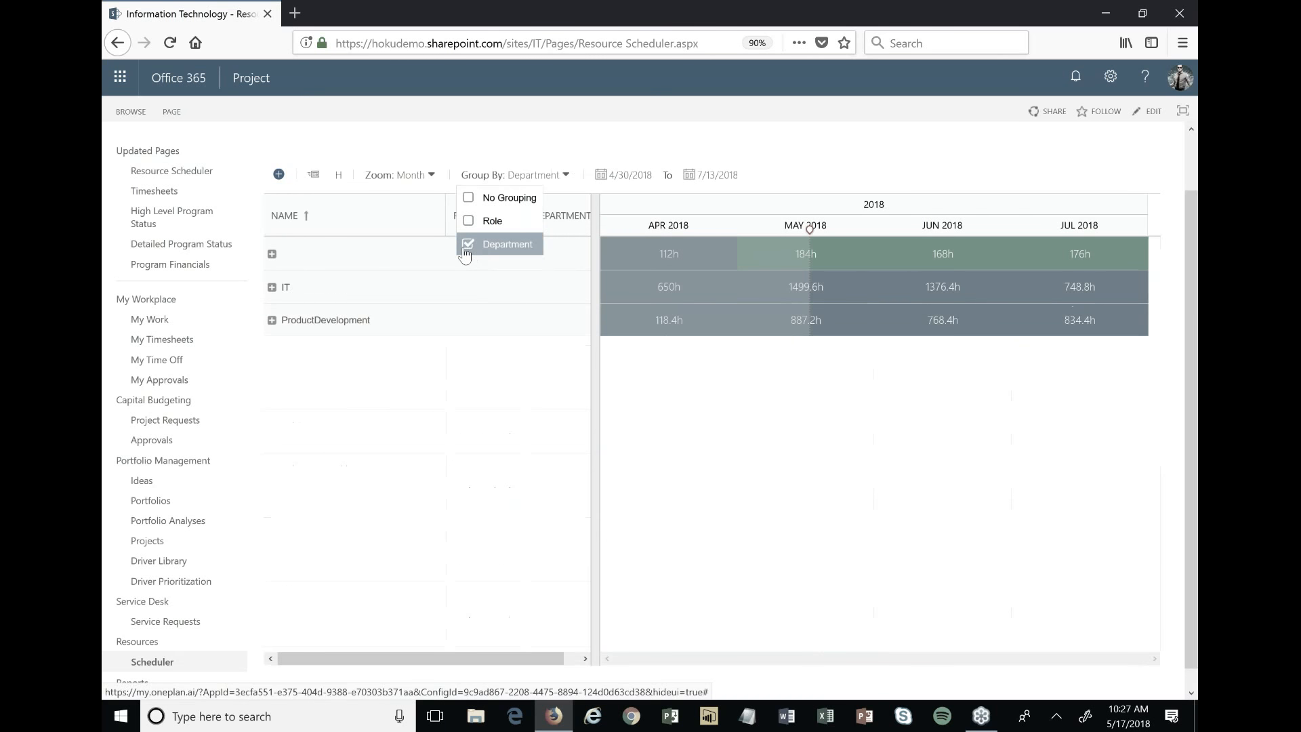
pyautogui.click(471, 205)
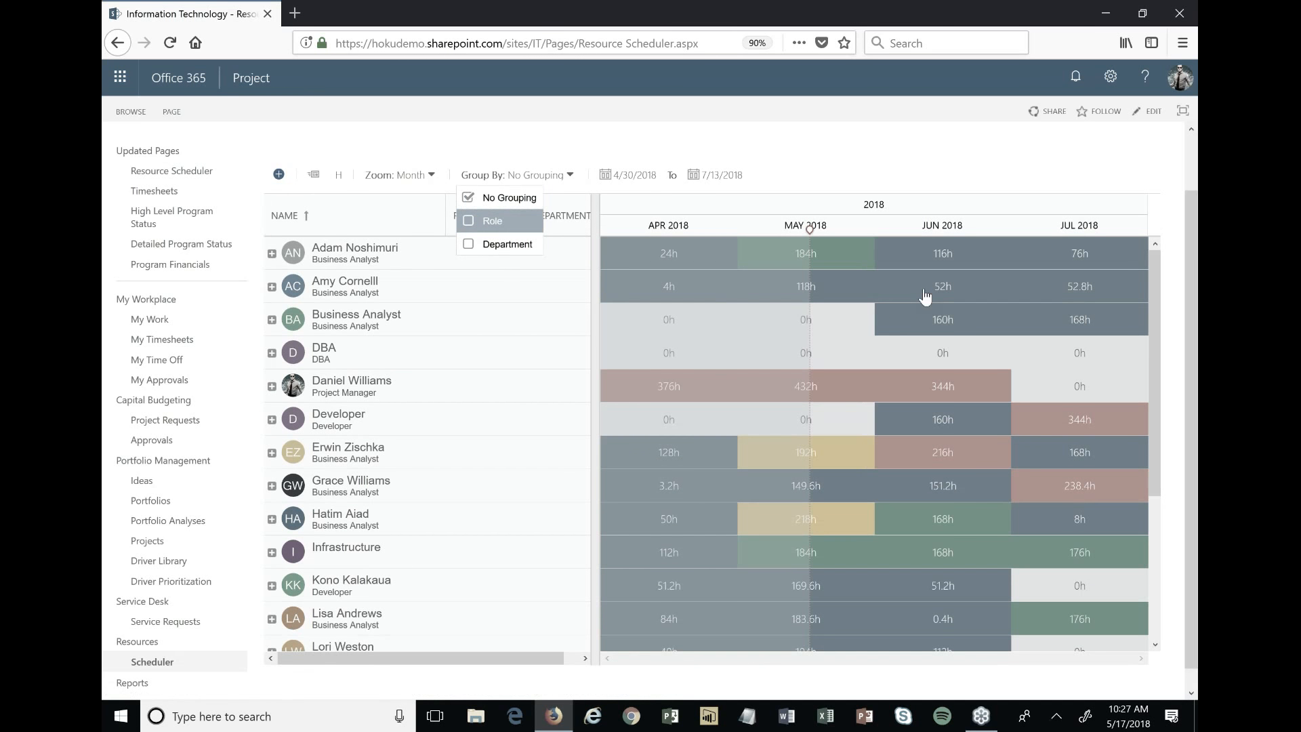
# - Expand the over-allocated Project Manager's row and inspect the assignments causing the overload
pyautogui.click(274, 387)
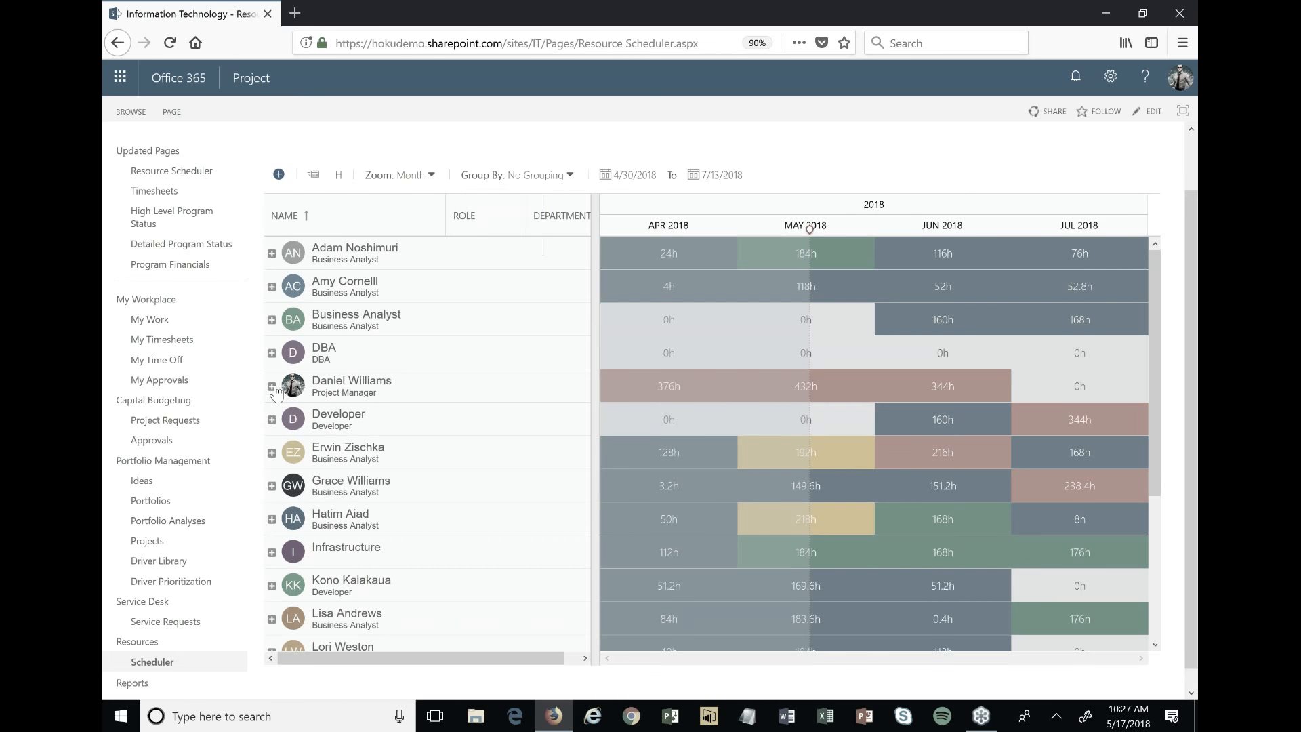
pyautogui.click(272, 387)
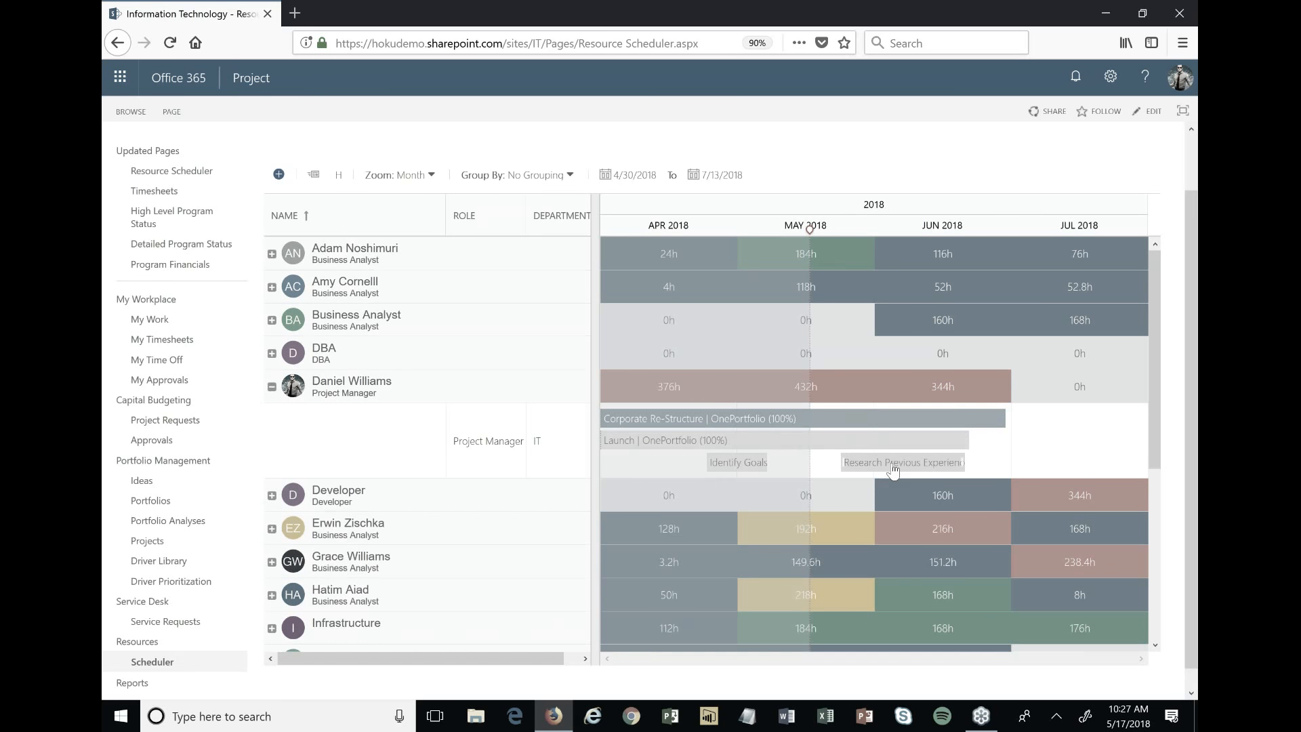
pyautogui.moveTo(893, 471)
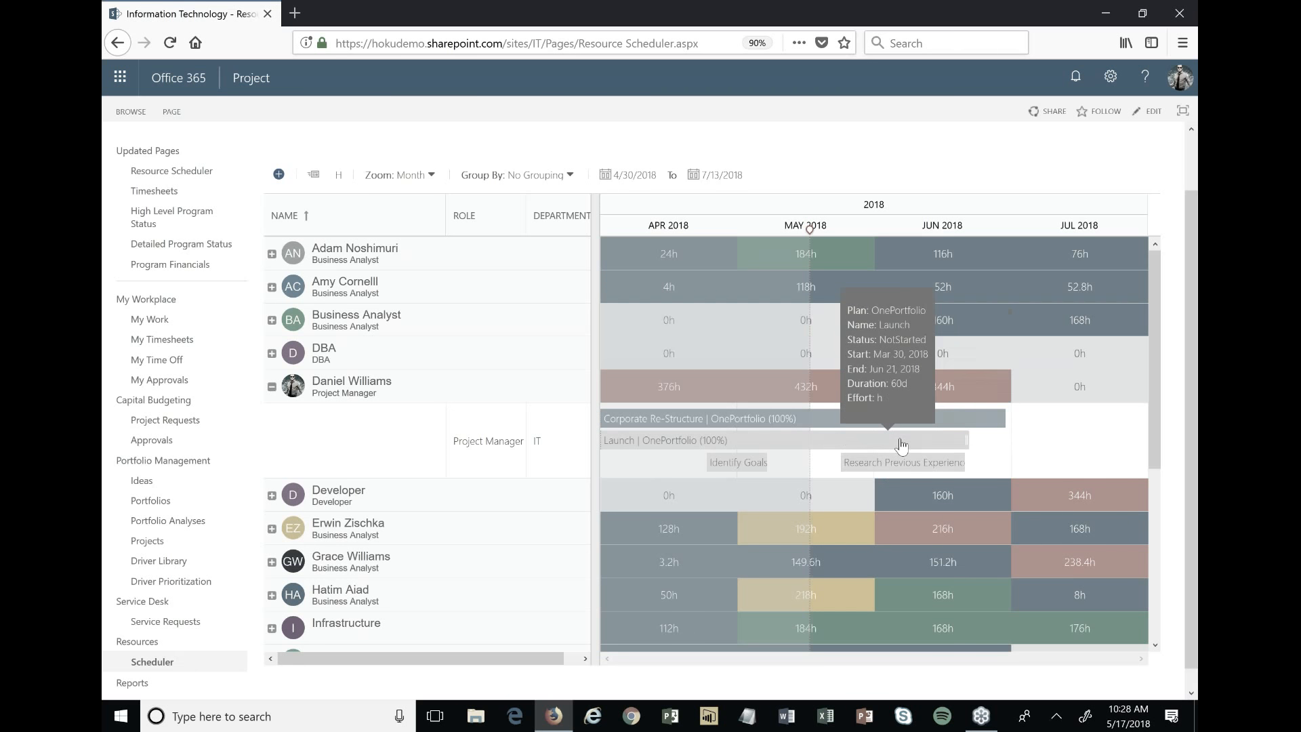
# - Prepare an update request for the Research Previous Experience assignment and add % Done to its requested fields
pyautogui.click(899, 466)
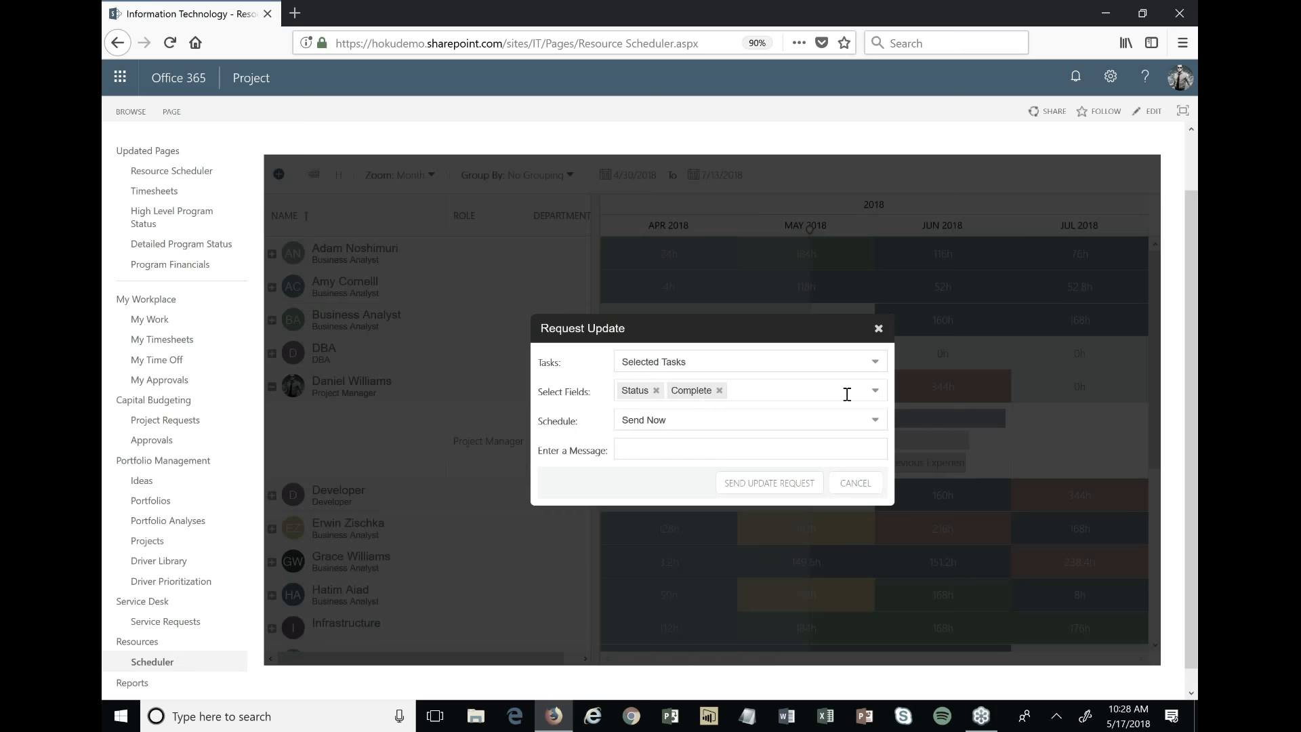
pyautogui.click(871, 394)
pyautogui.scroll(-3, 779, 501)
pyautogui.scroll(-1, 754, 554)
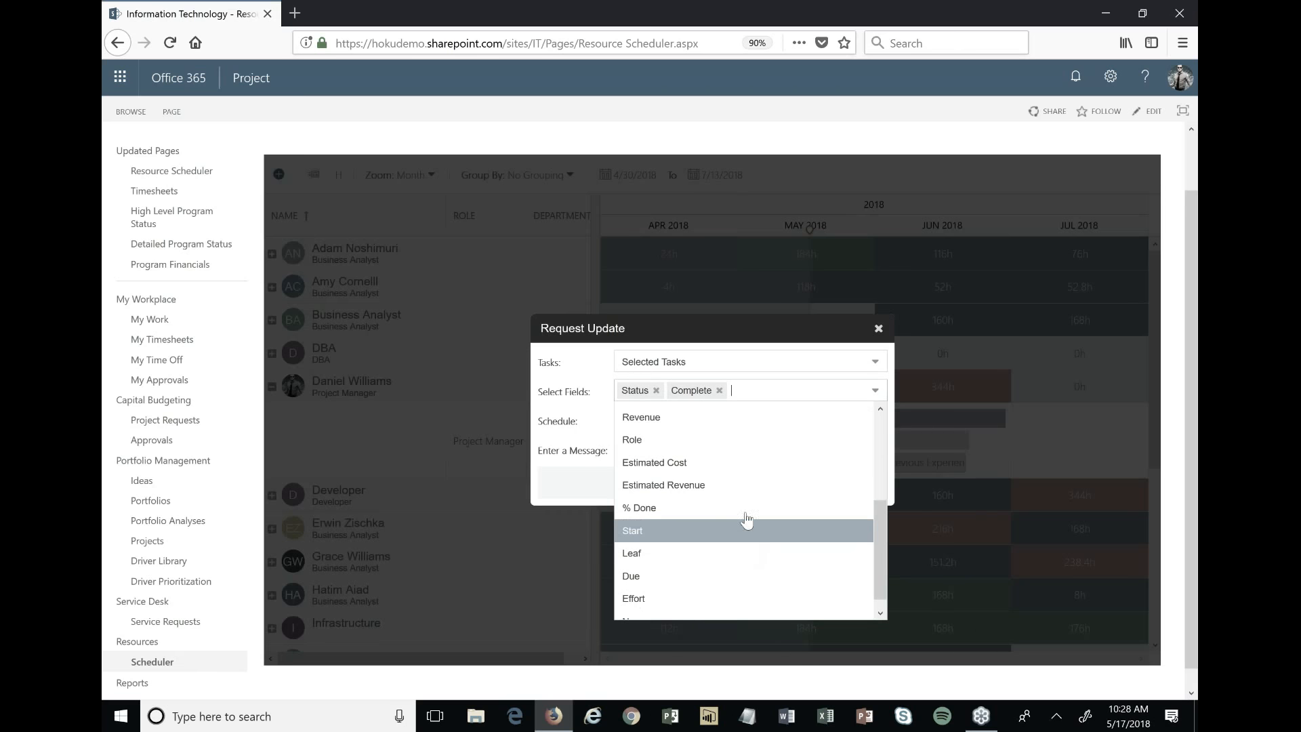
pyautogui.click(748, 524)
pyautogui.click(566, 480)
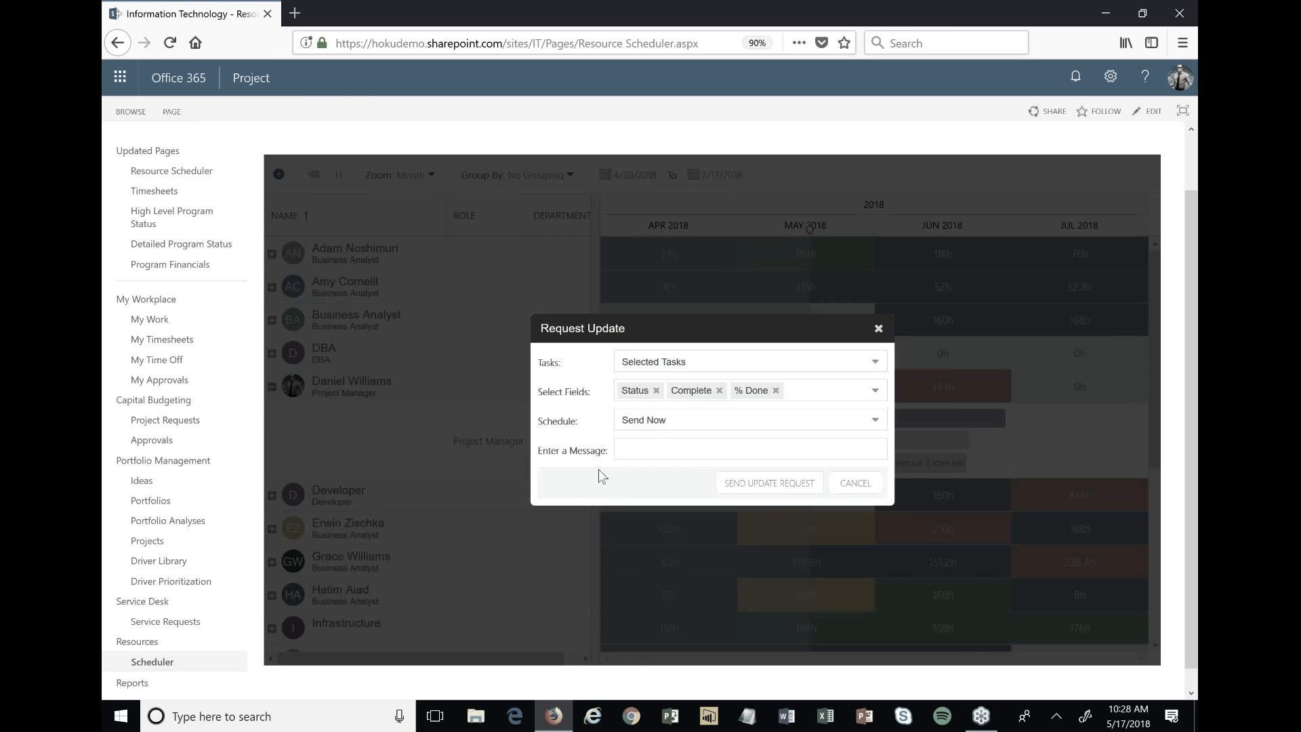
# - Review the Schedule options of the update request and cancel it without sending
pyautogui.click(698, 423)
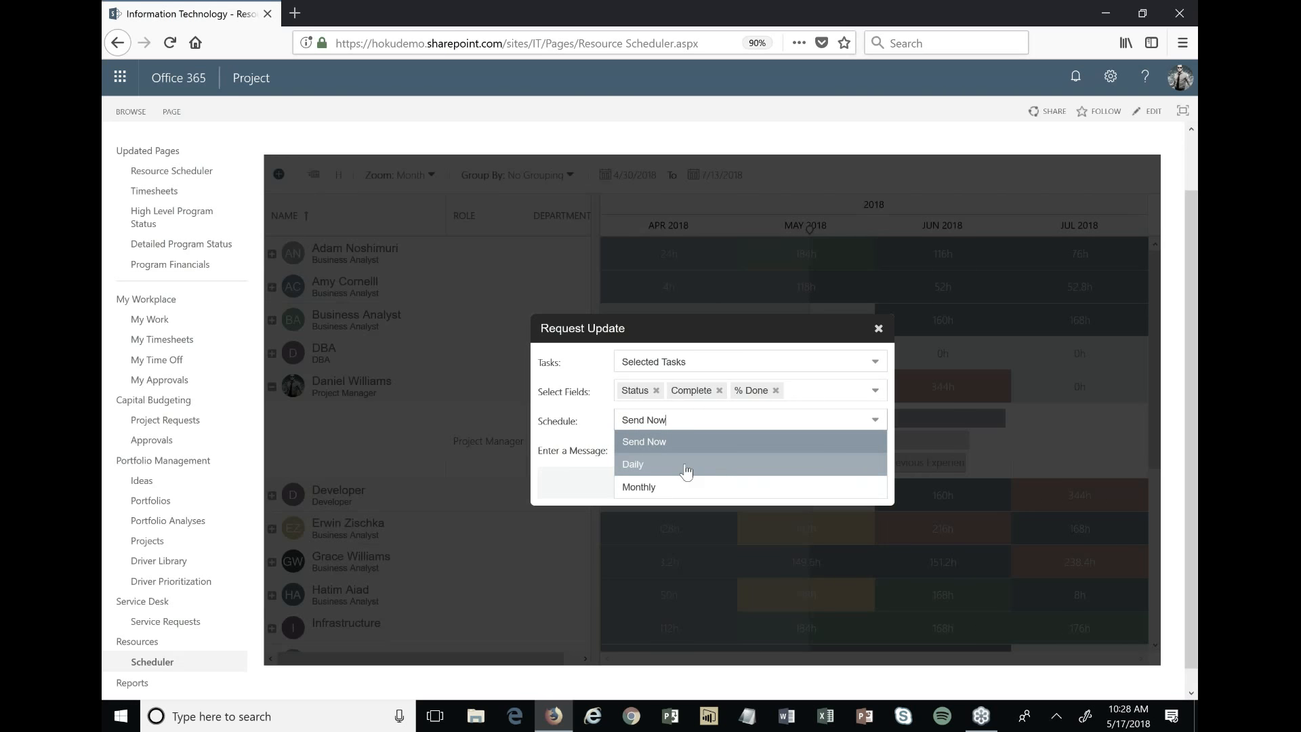
pyautogui.click(563, 478)
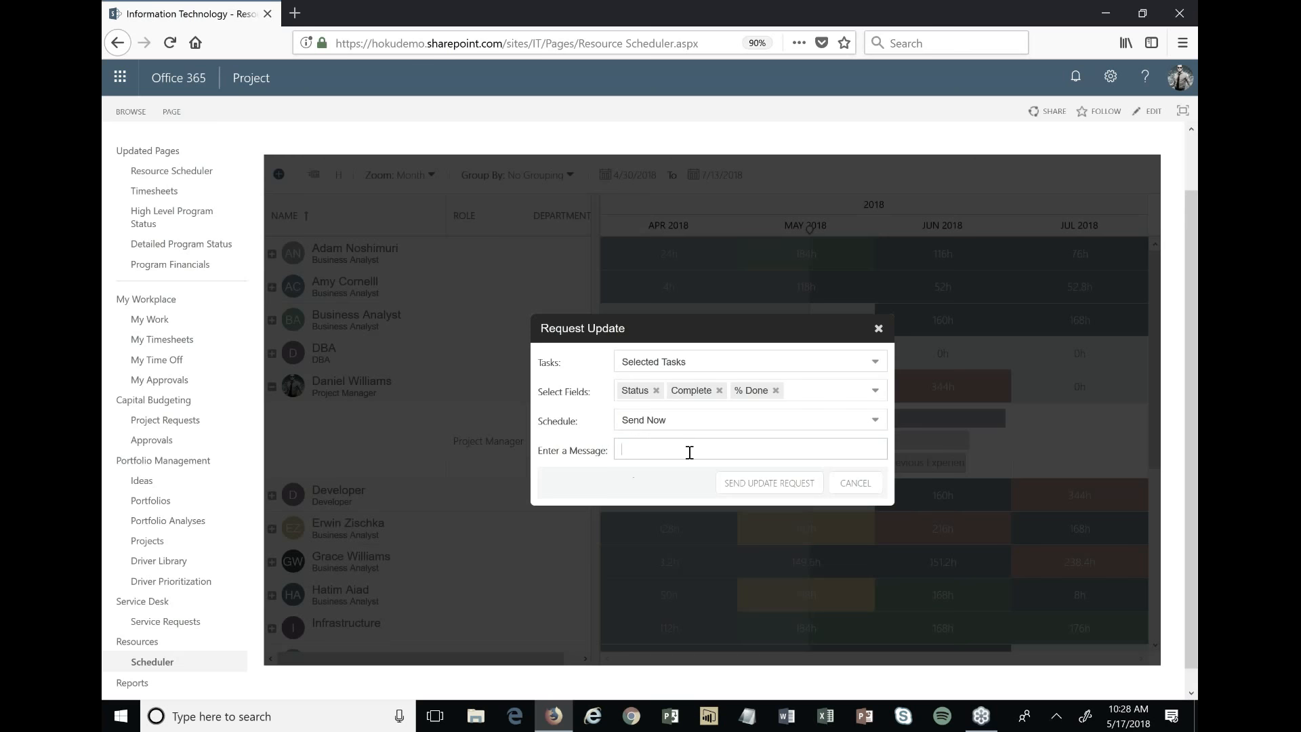
pyautogui.click(855, 483)
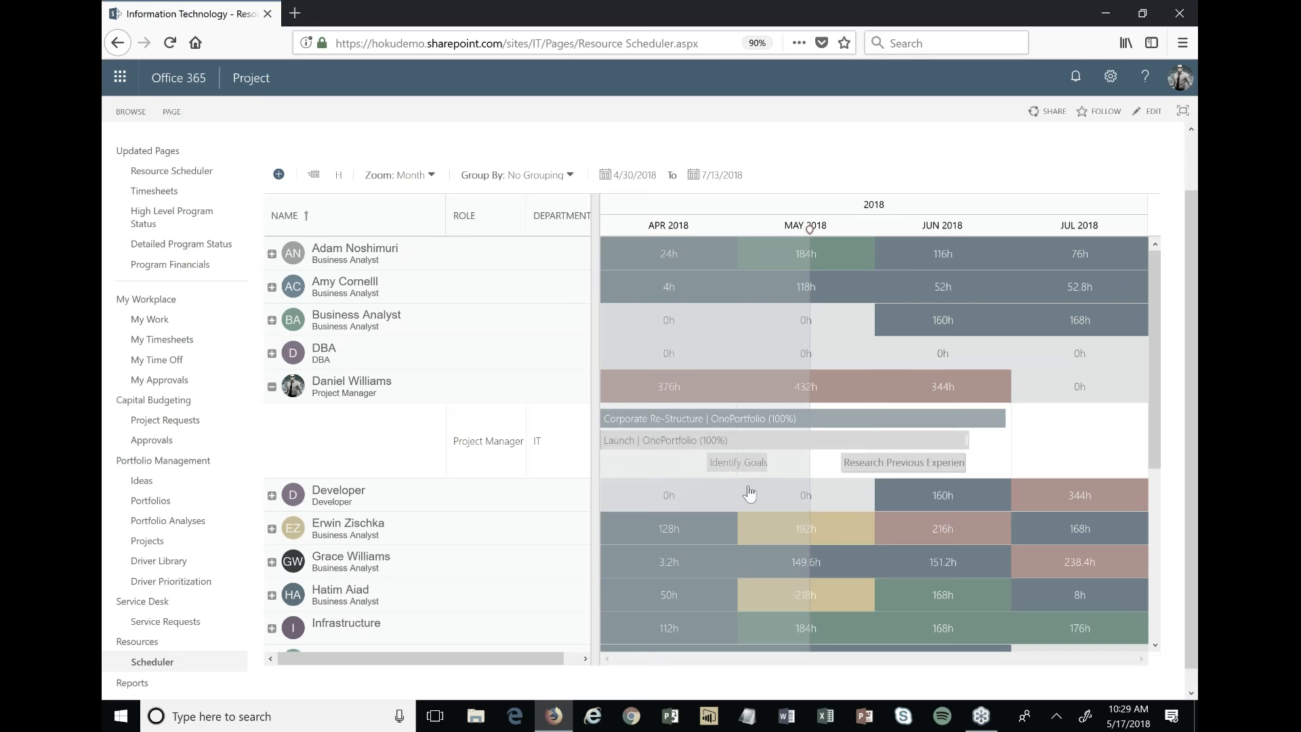
# - Switch to Power BI in a new browser tab and open the (5) Resource Status report
pyautogui.scroll(-3, 749, 493)
pyautogui.scroll(3, 749, 495)
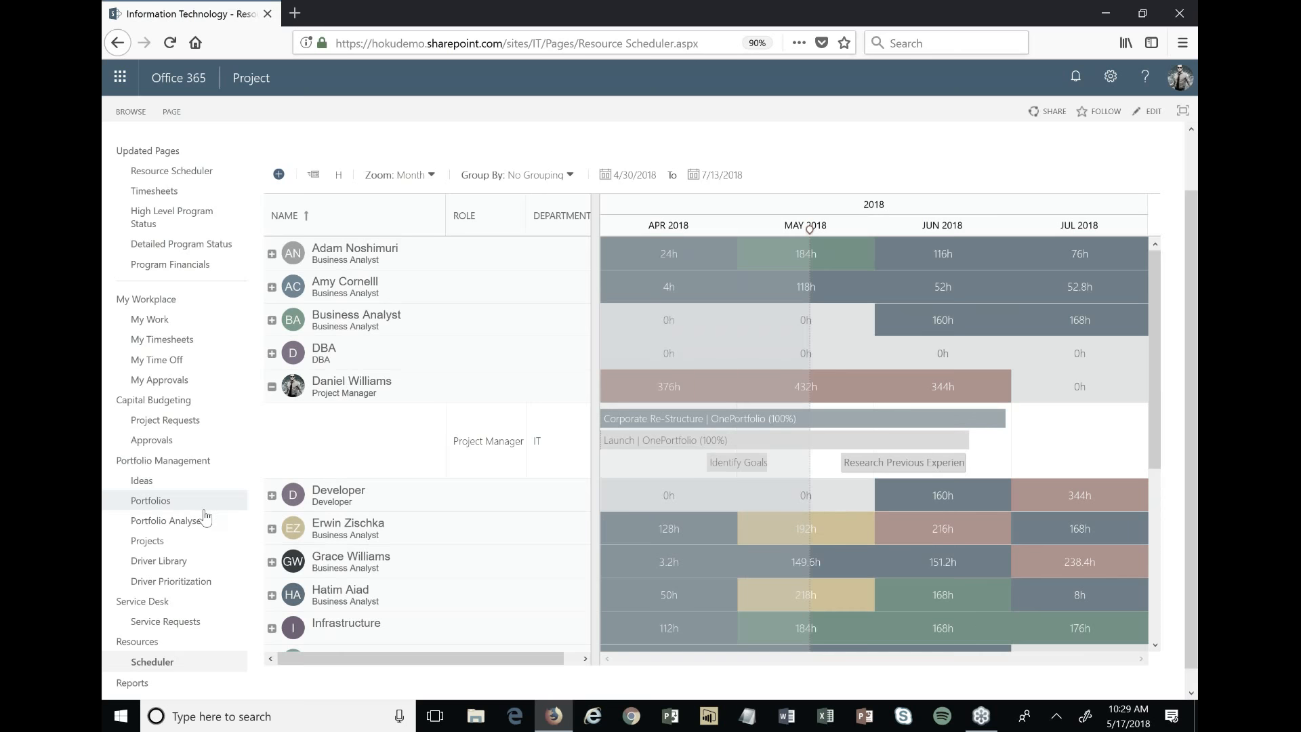
pyautogui.scroll(-1, 205, 525)
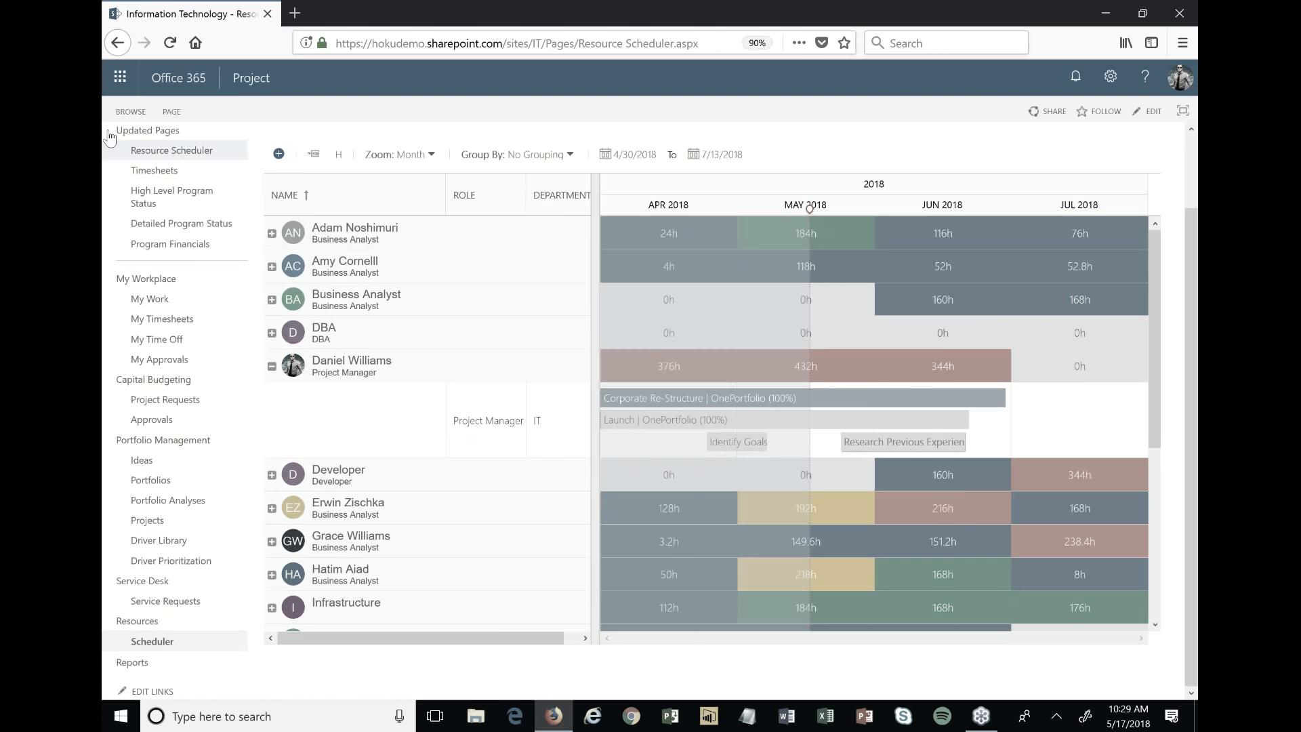
pyautogui.click(131, 90)
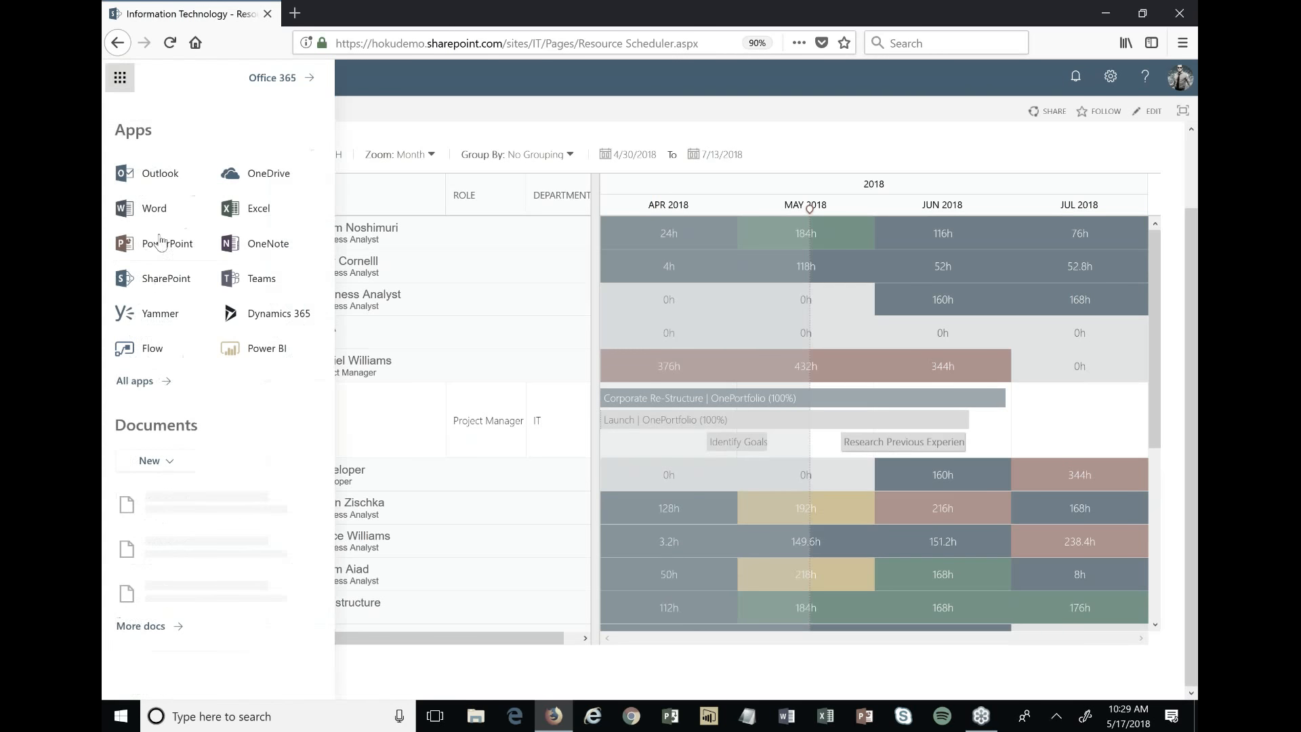
pyautogui.rightClick(269, 355)
pyautogui.click(311, 371)
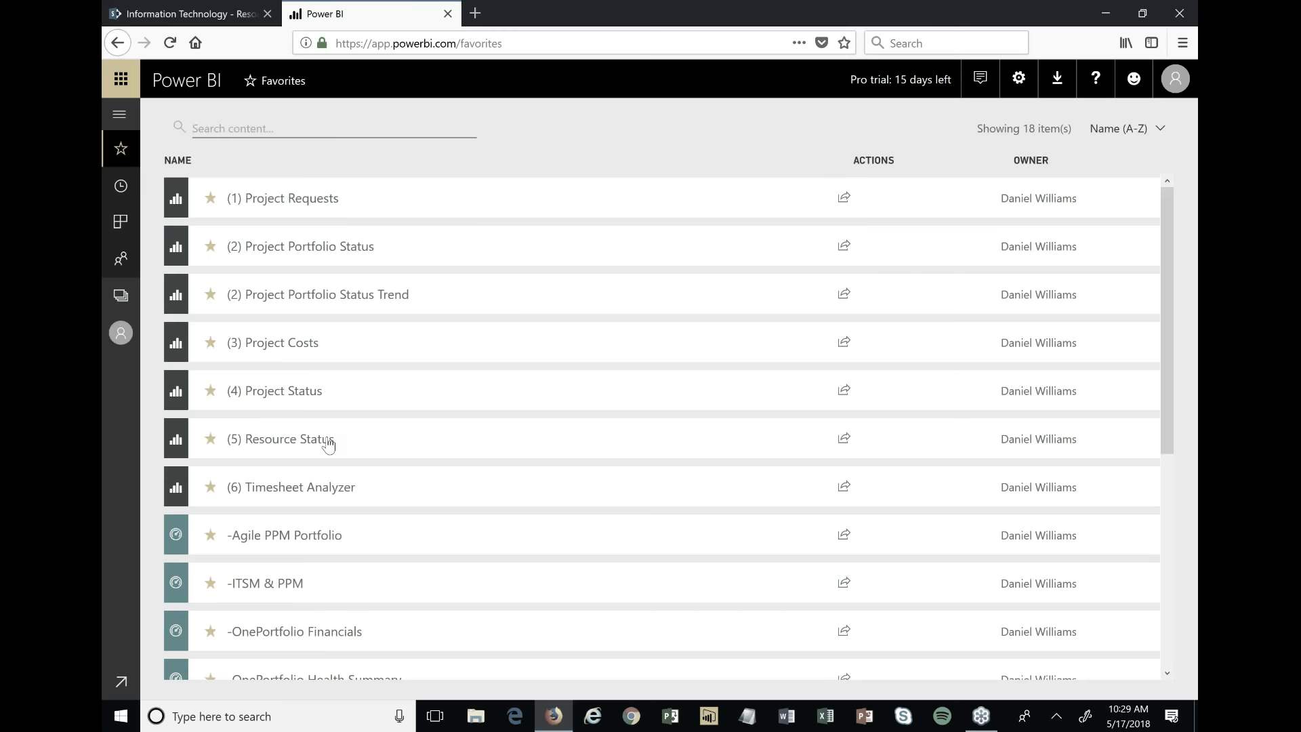
pyautogui.click(328, 445)
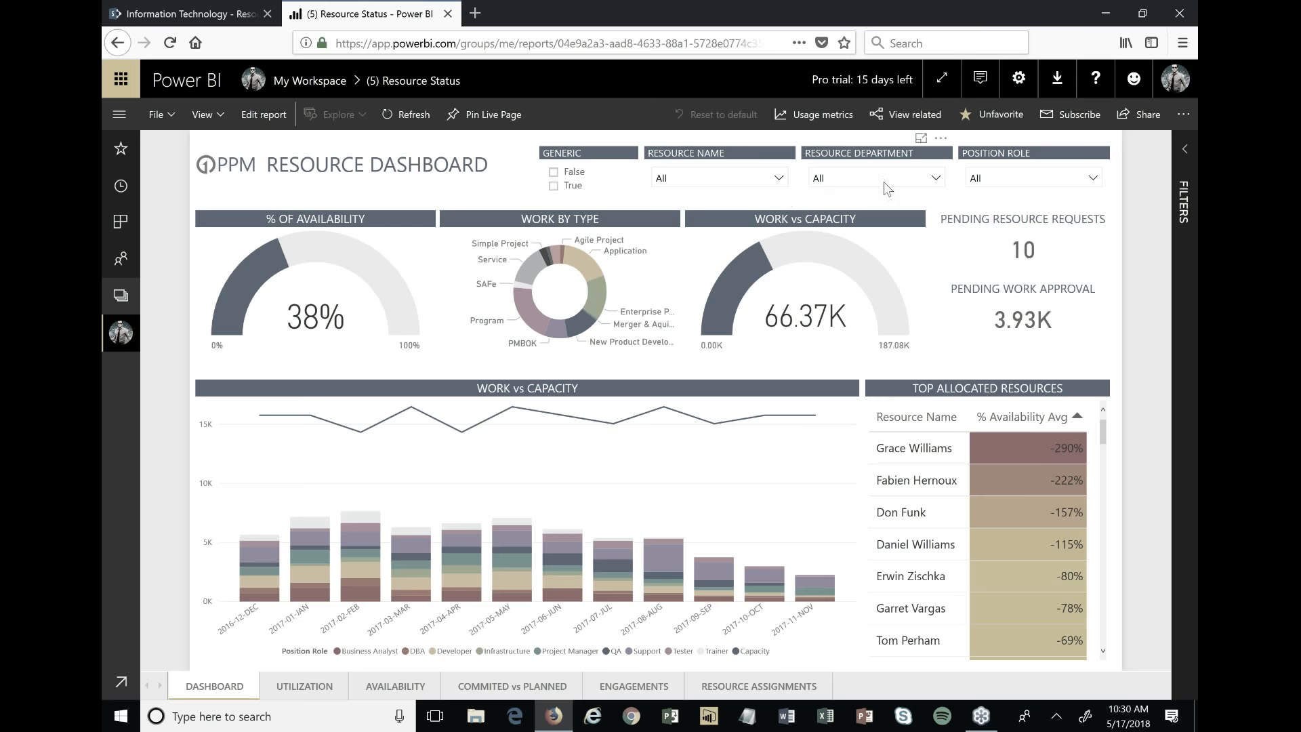
# - Filter the Resource Dashboard by the Developer position role, clear that filter, and check the available resource departments
pyautogui.click(1005, 182)
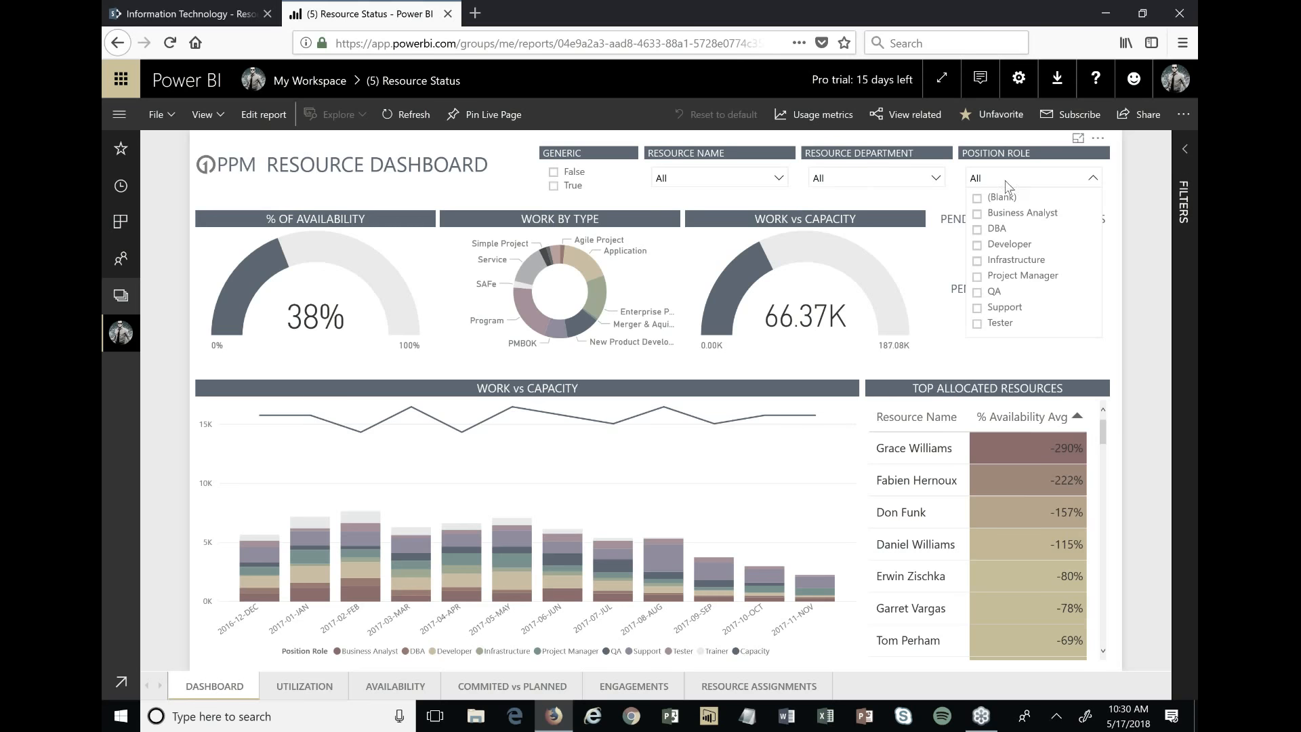
pyautogui.click(978, 245)
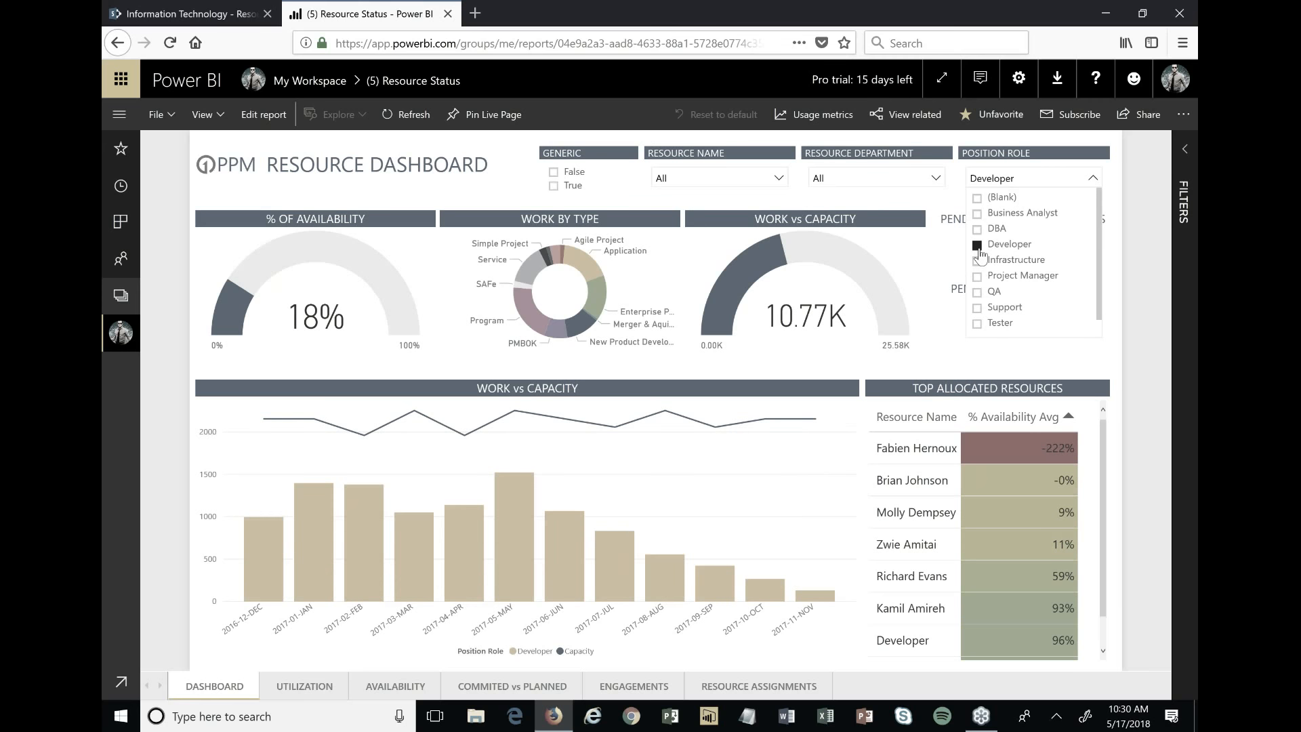
pyautogui.click(977, 248)
pyautogui.click(935, 180)
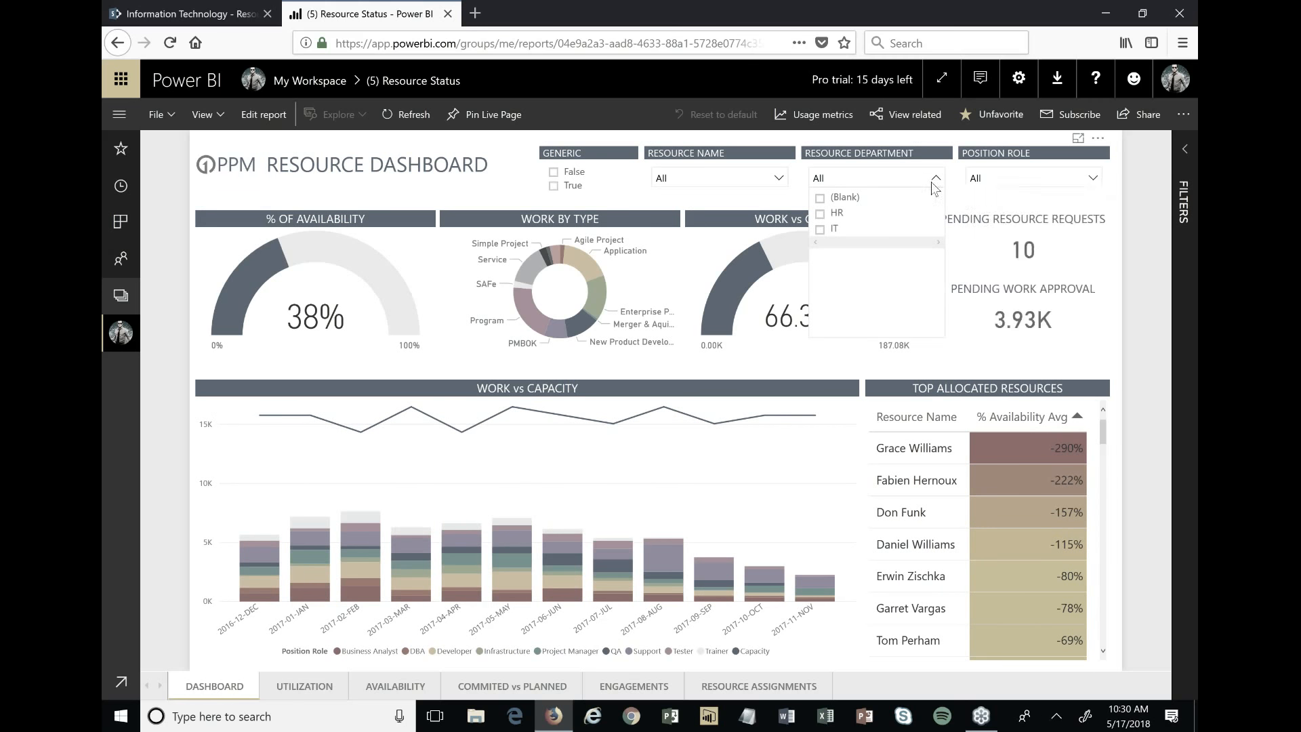
pyautogui.click(936, 178)
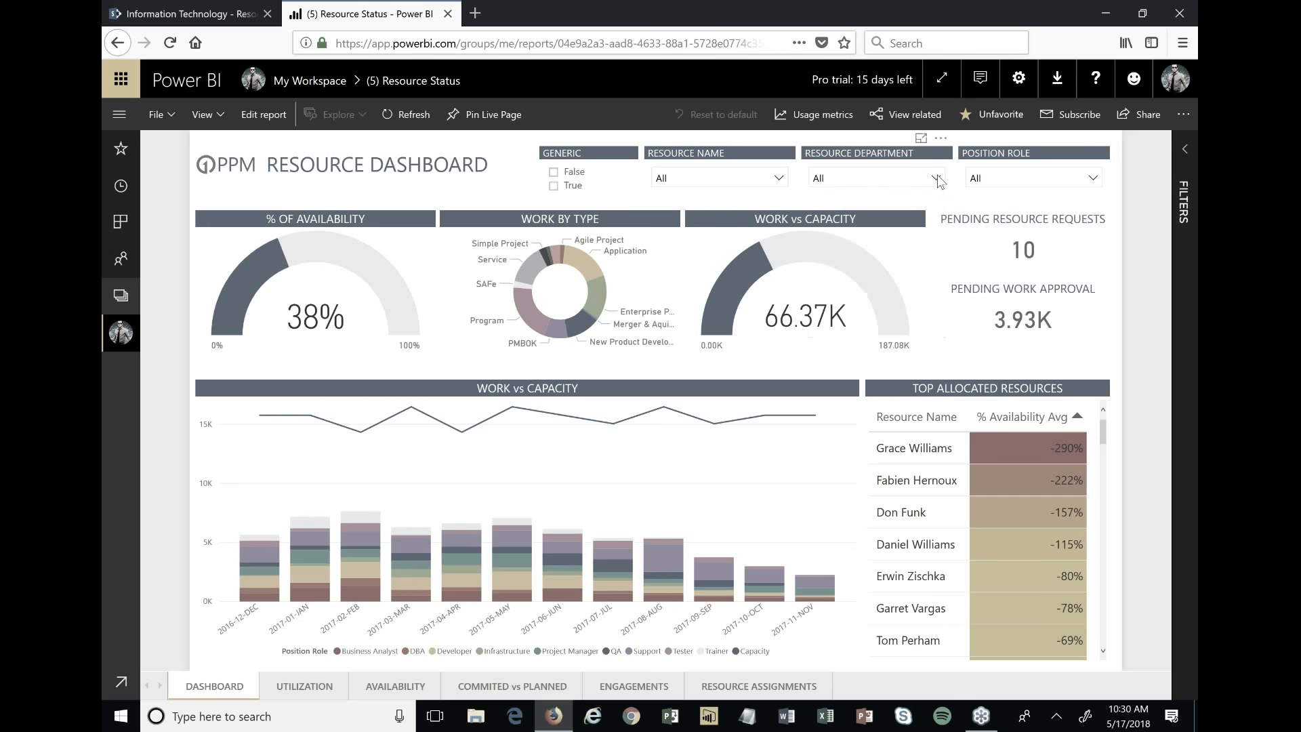
# - Filter the Resource Dashboard to the first listed resource name, review that person's work and capacity, and clear the filter
pyautogui.click(700, 177)
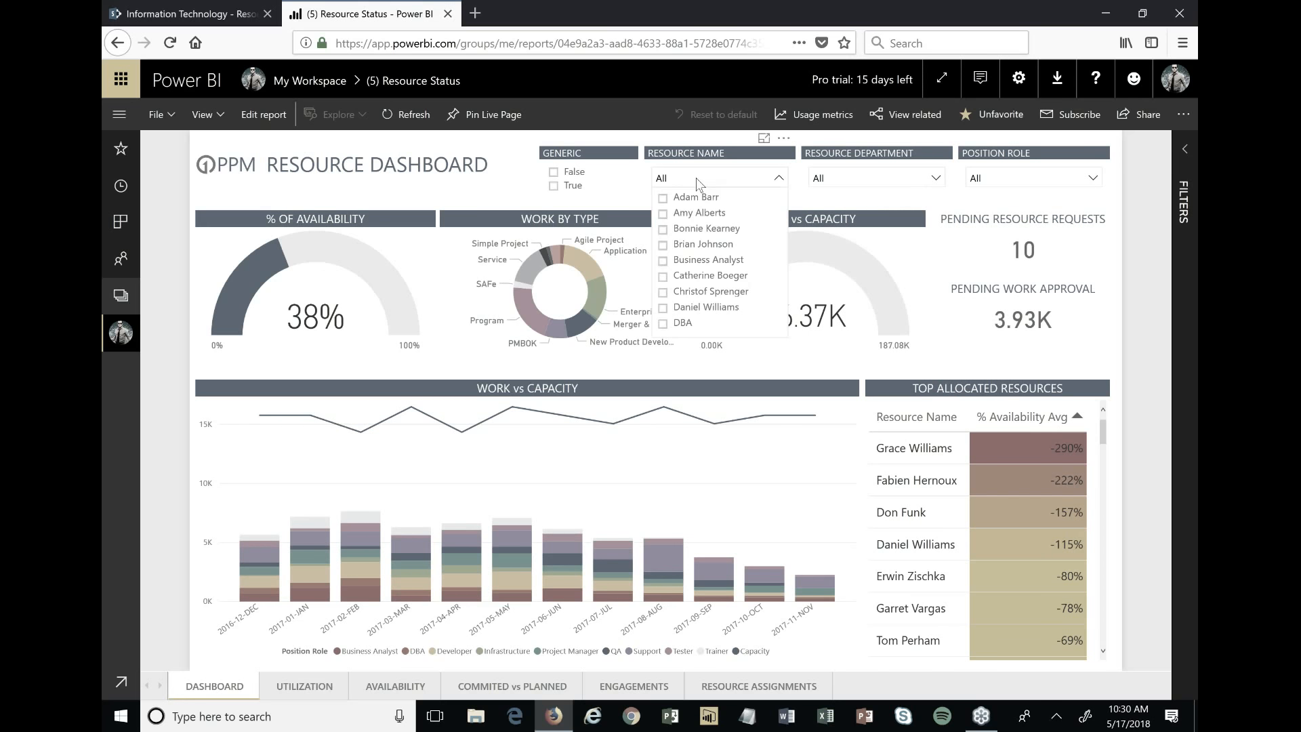
pyautogui.click(664, 198)
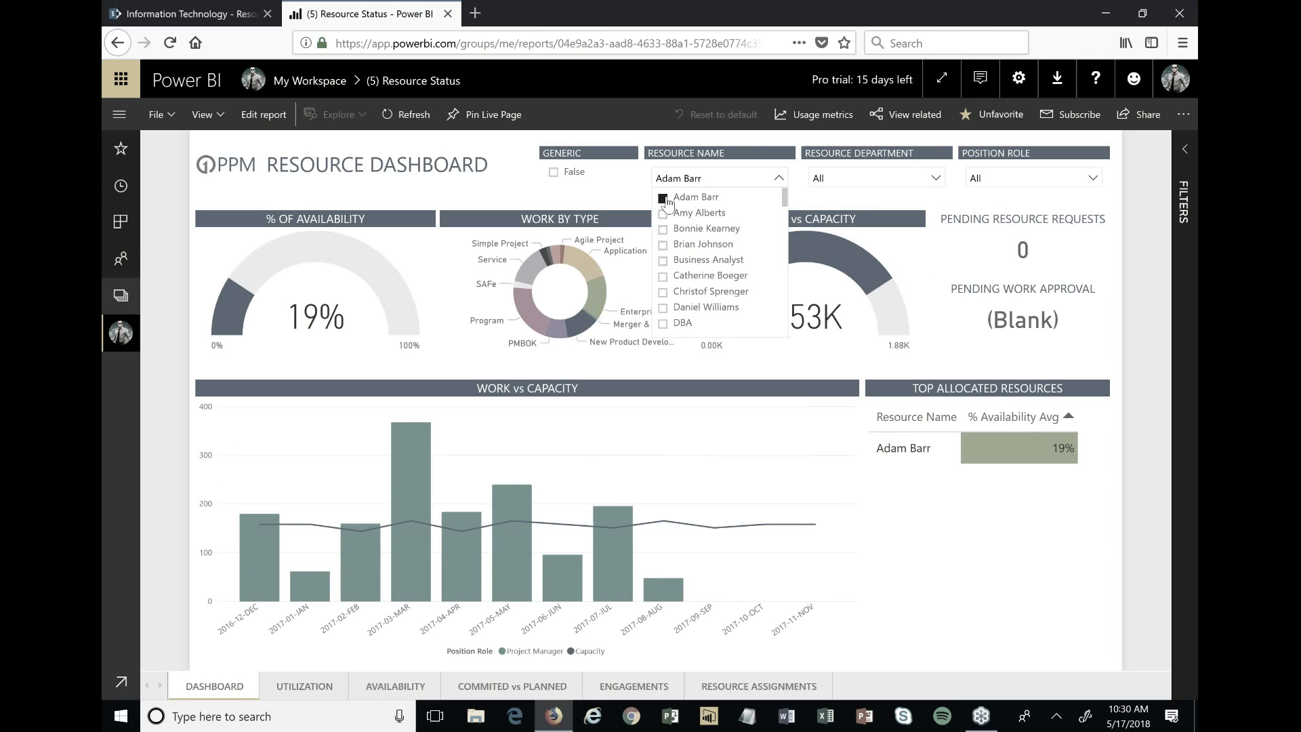
pyautogui.click(663, 198)
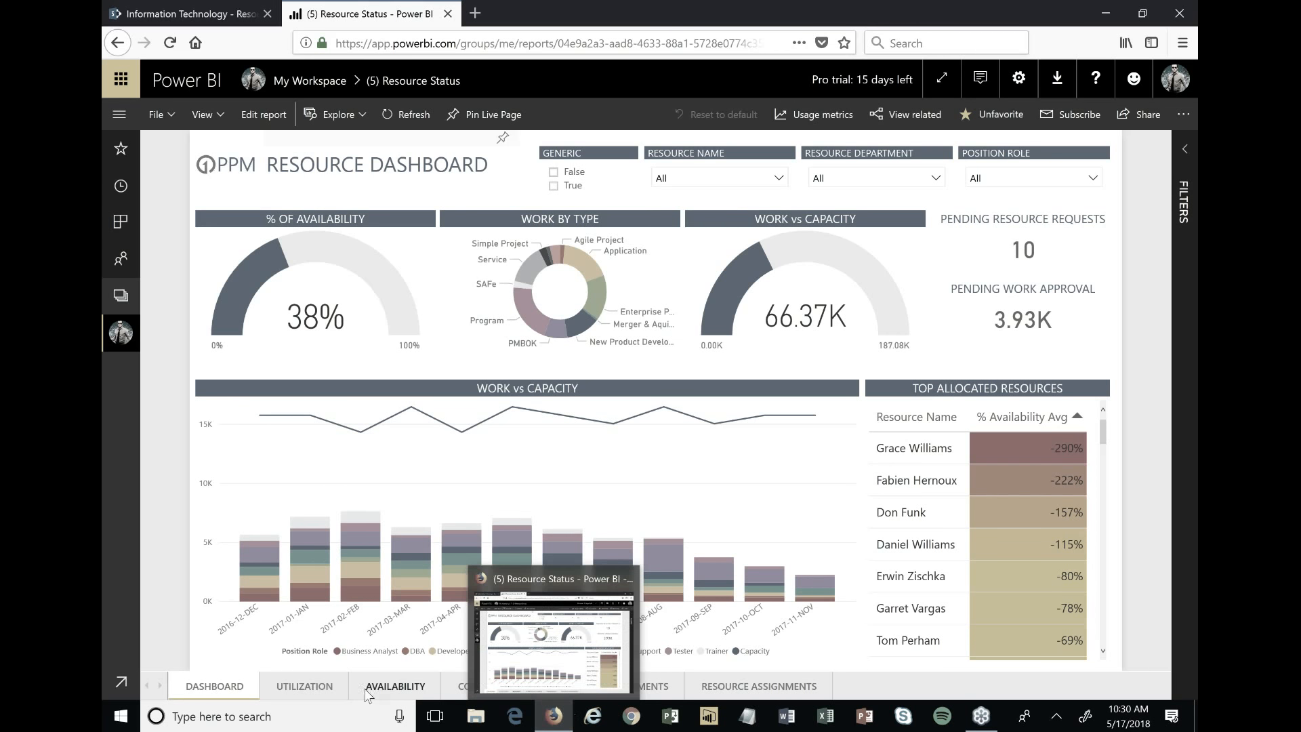
# - Review the report's Utilization page and drill the Availability chart down to the individual resources in the Support role
pyautogui.click(305, 687)
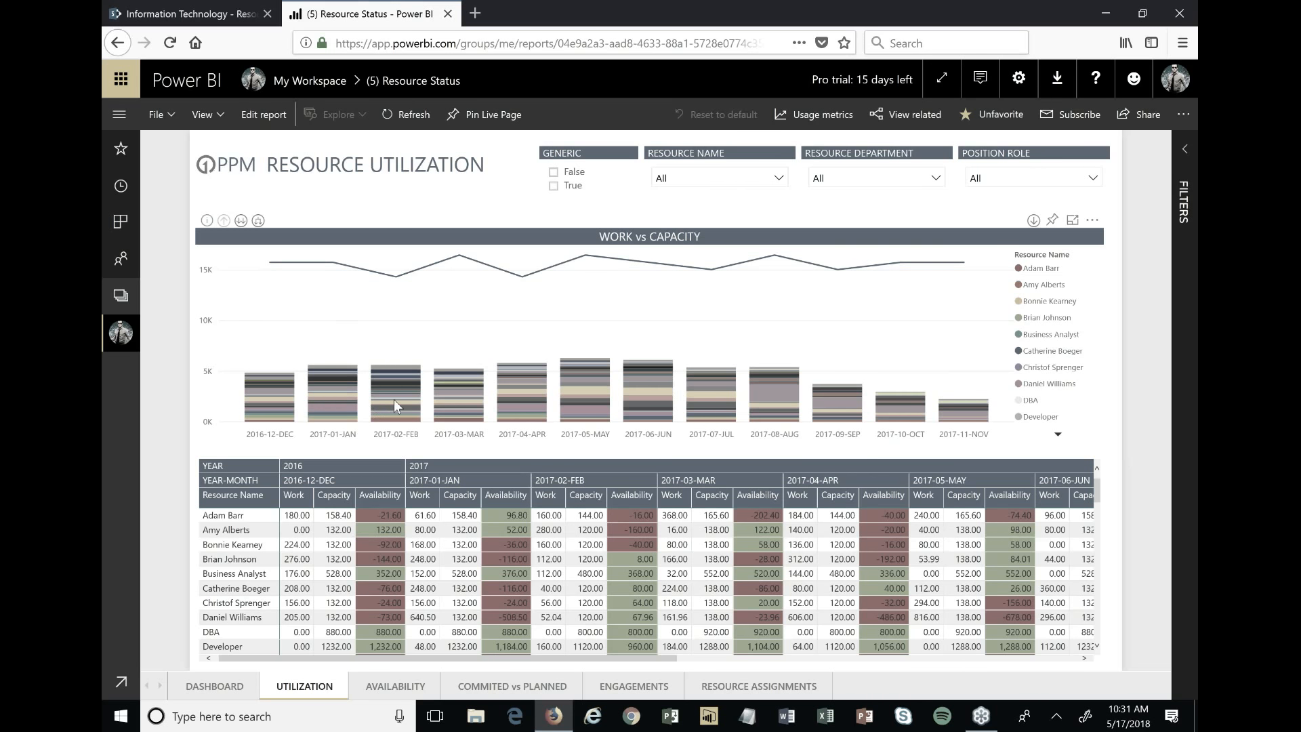
pyautogui.moveTo(413, 395)
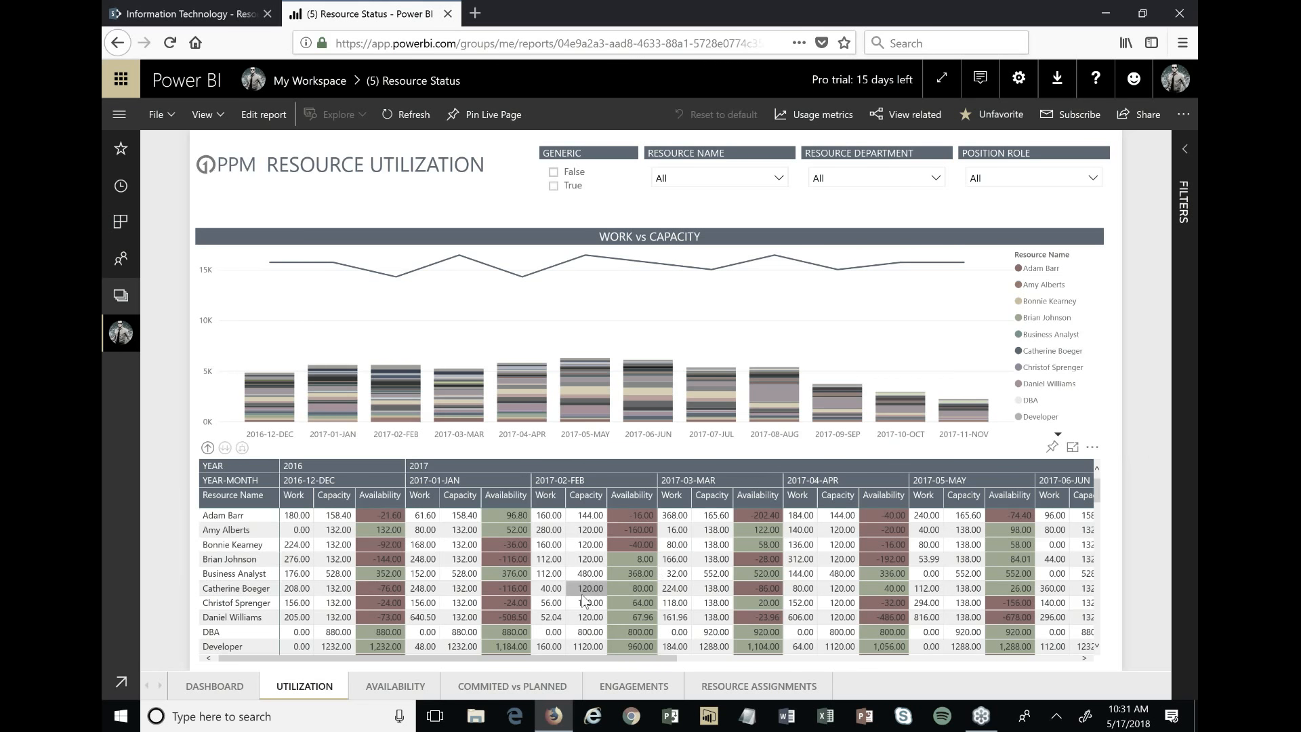
pyautogui.click(387, 689)
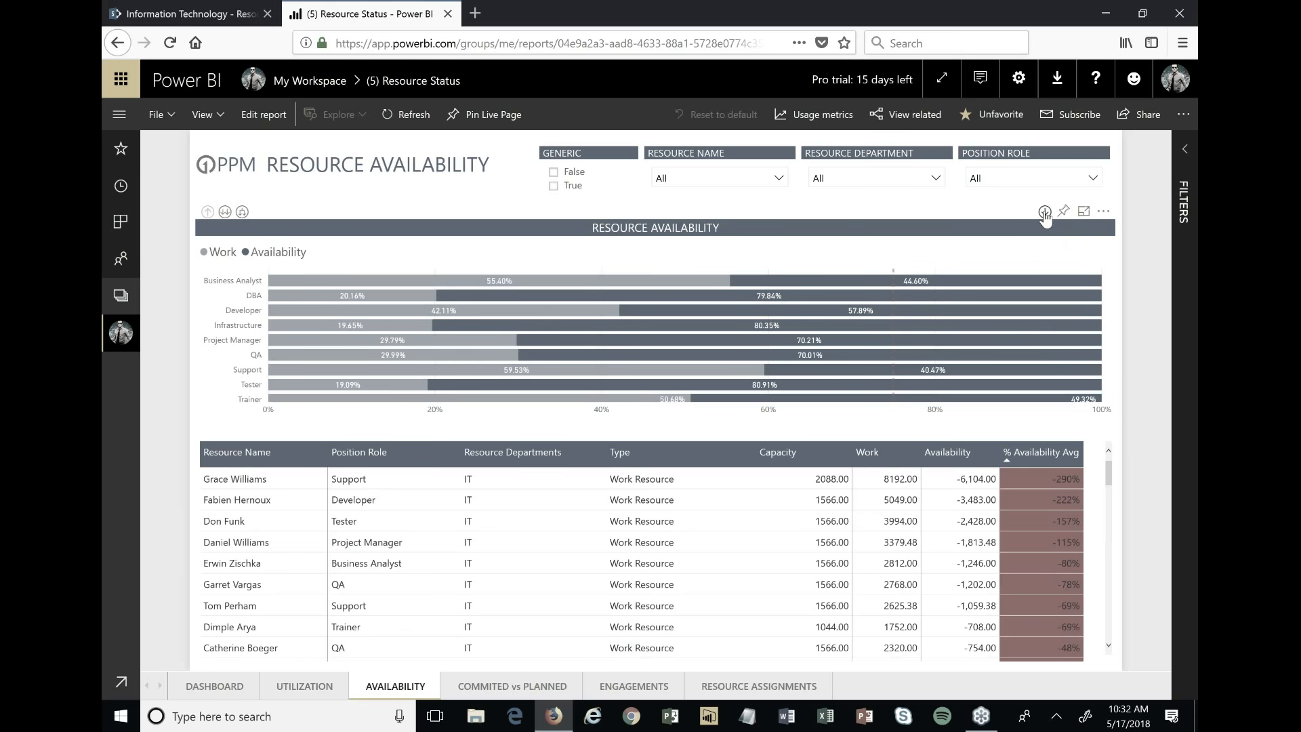
pyautogui.moveTo(335, 324)
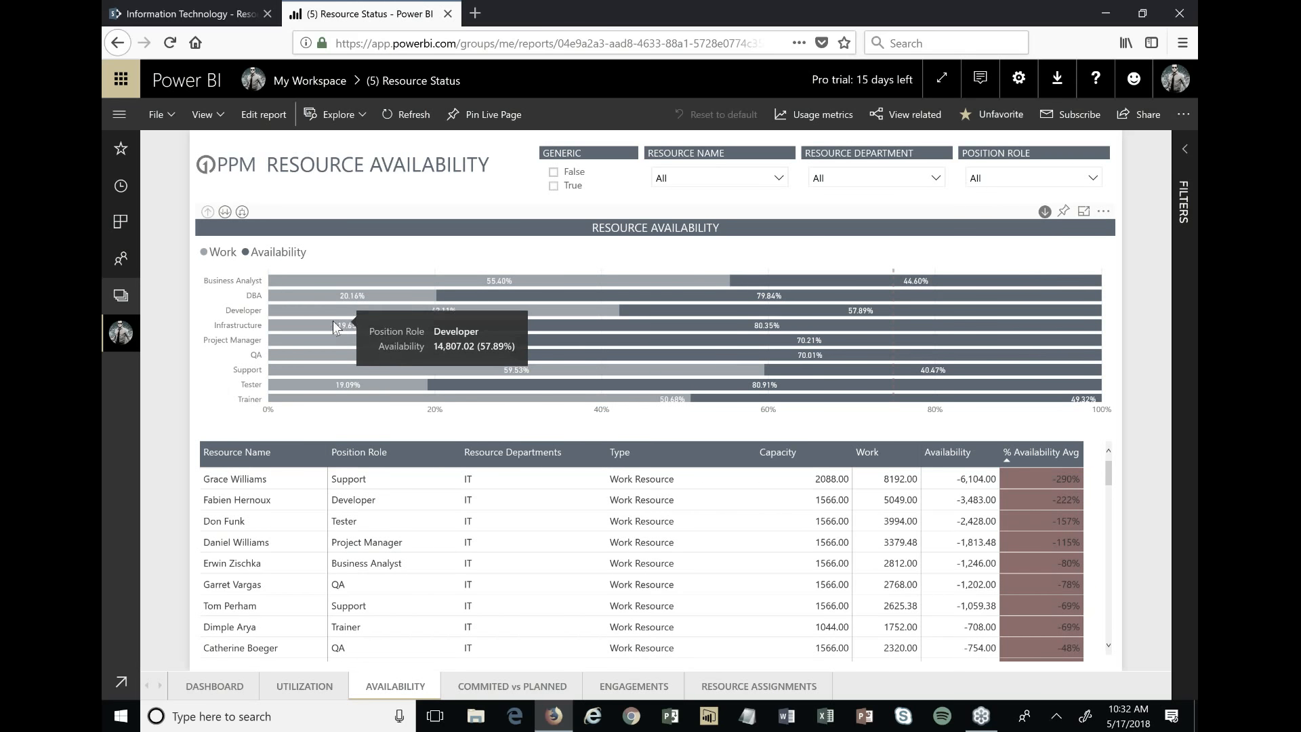
pyautogui.moveTo(282, 378)
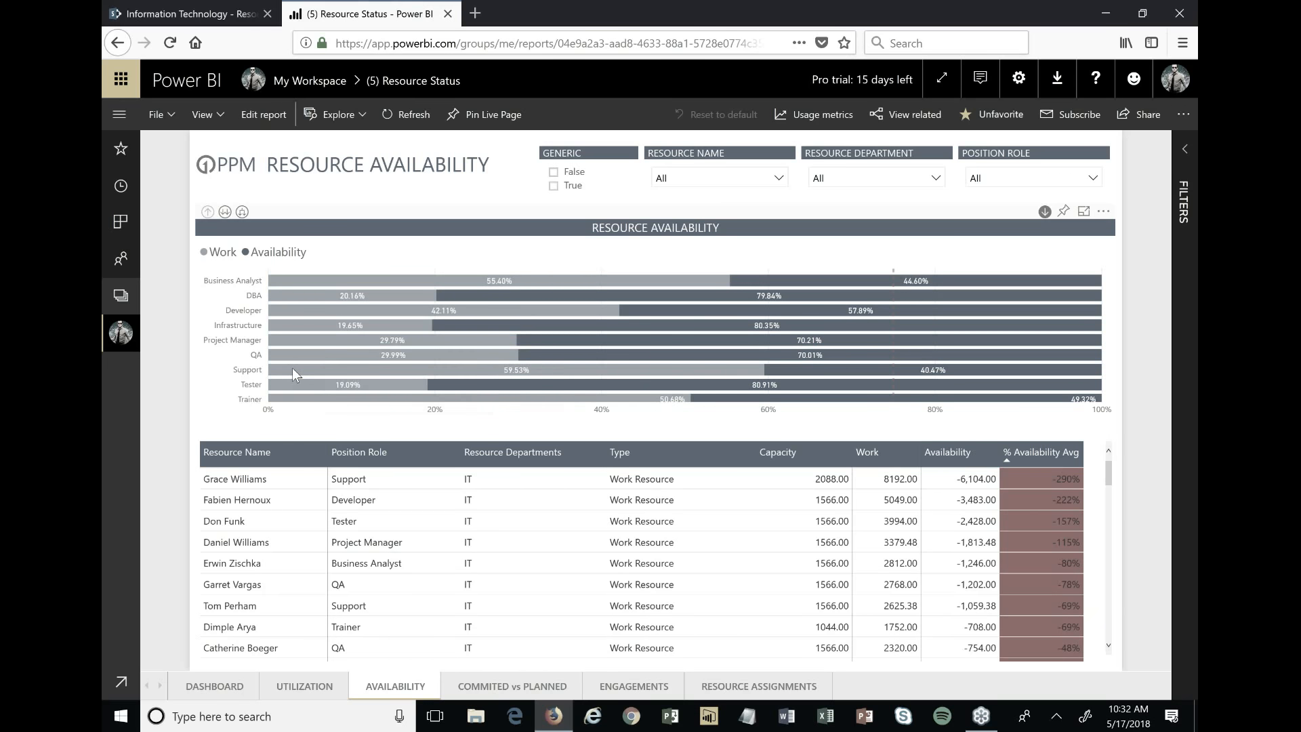
pyautogui.click(292, 370)
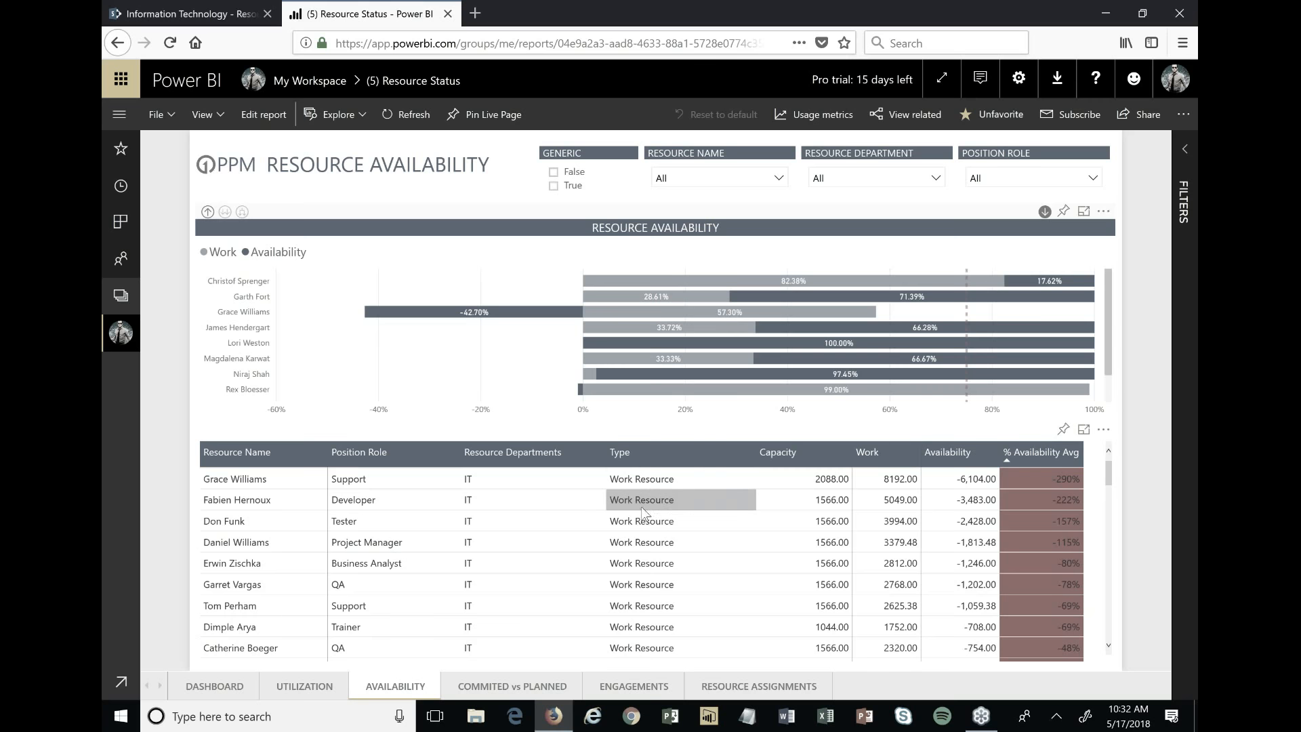
# - Compare committed, planned and actual work for Qtr 2 on the Commited vs Planned page, and open the Engagements page
pyautogui.click(566, 686)
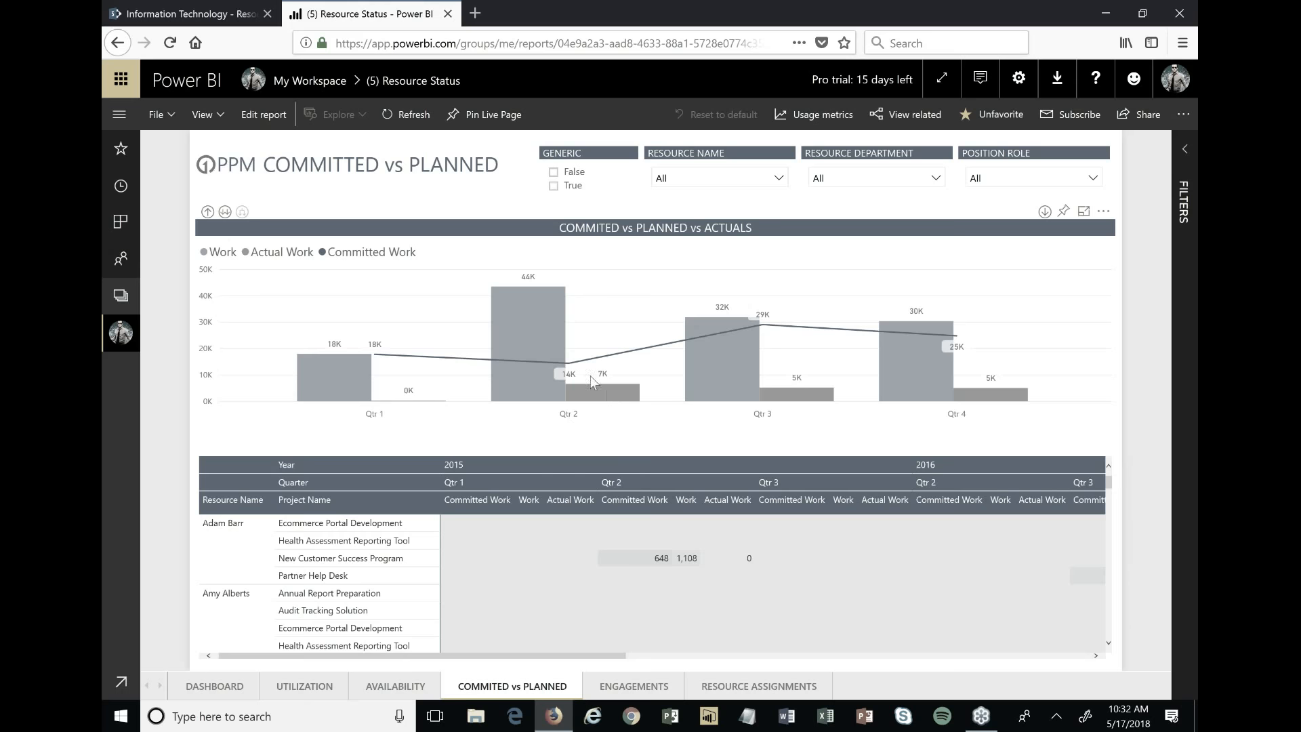
pyautogui.moveTo(564, 384)
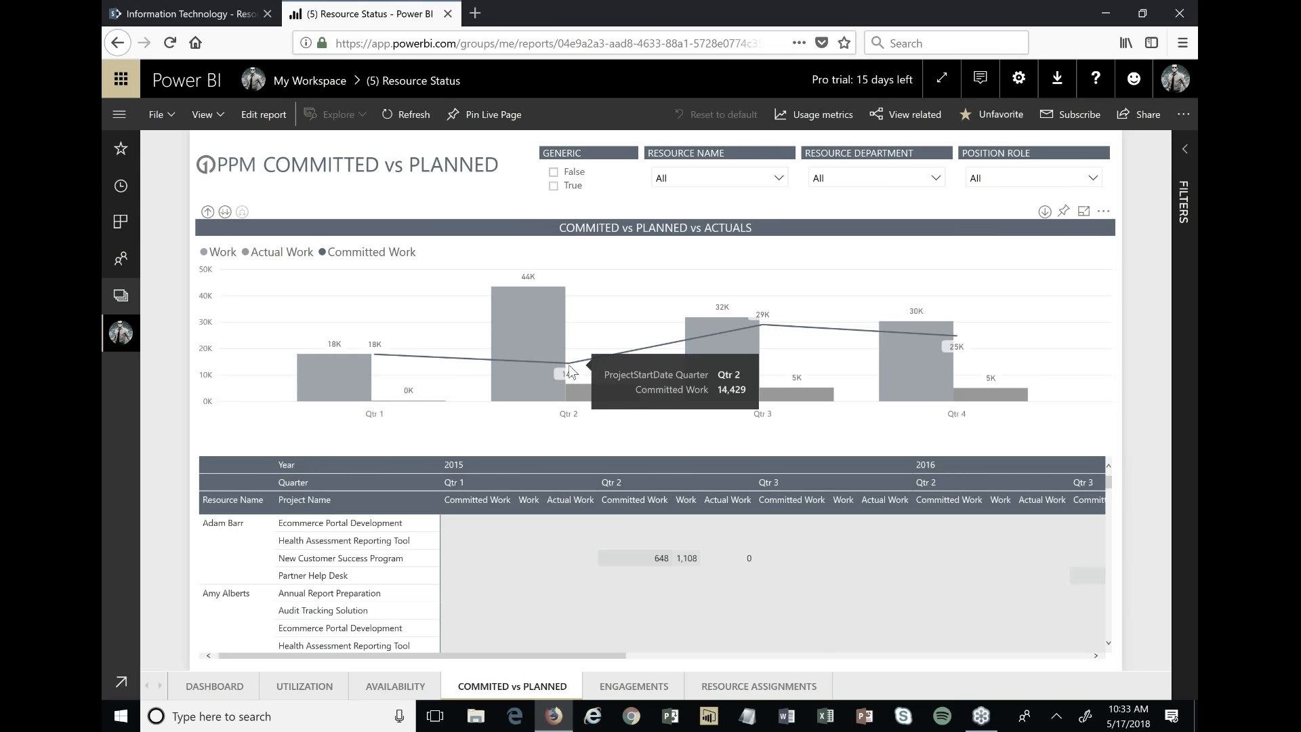
pyautogui.moveTo(543, 290)
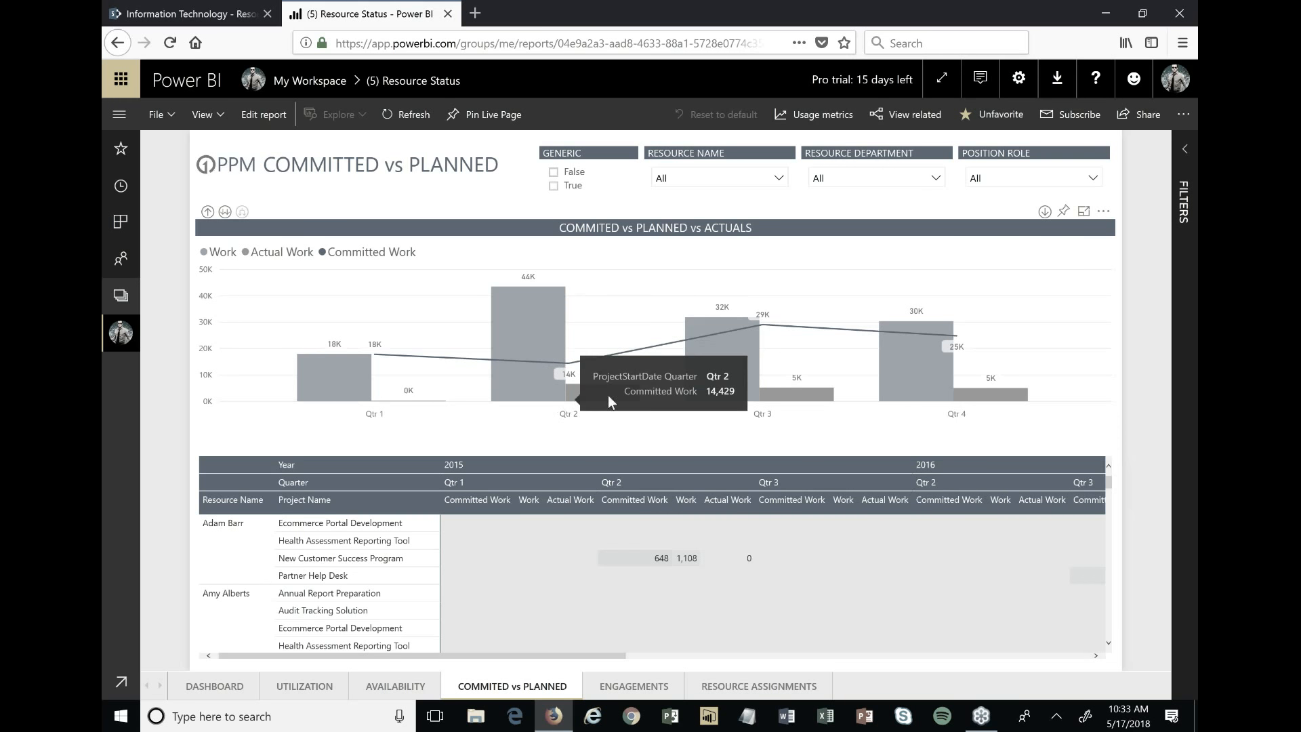
pyautogui.moveTo(609, 400)
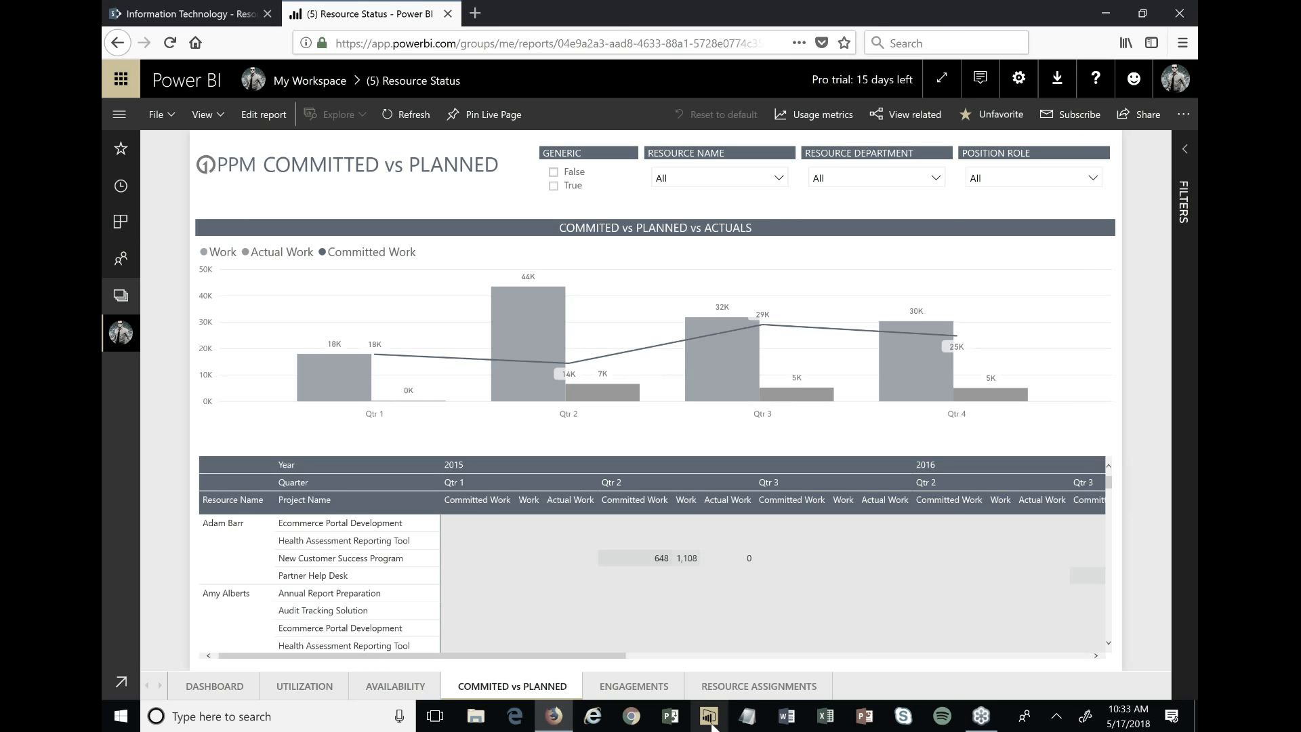
pyautogui.click(650, 688)
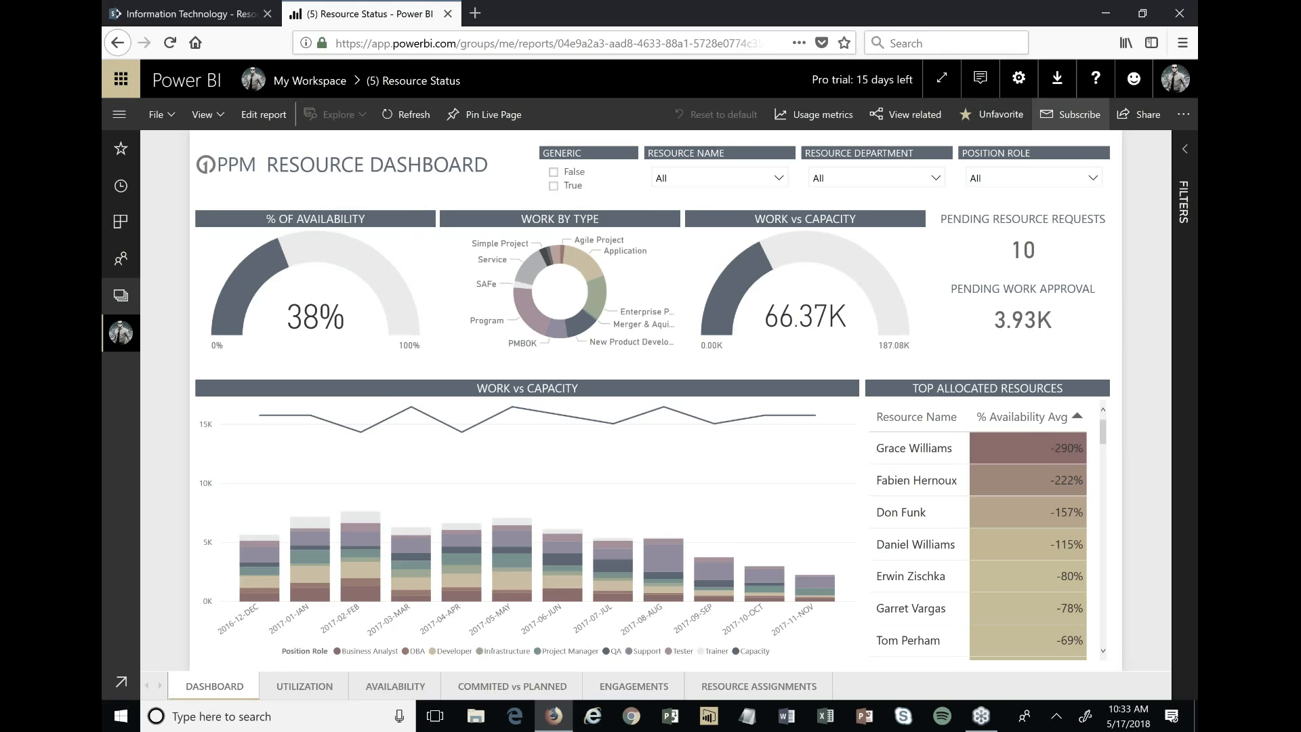
# - From the Dashboard page, review the report's email subscription settings and its save, print and export options, leaving both without changes
pyautogui.click(1070, 114)
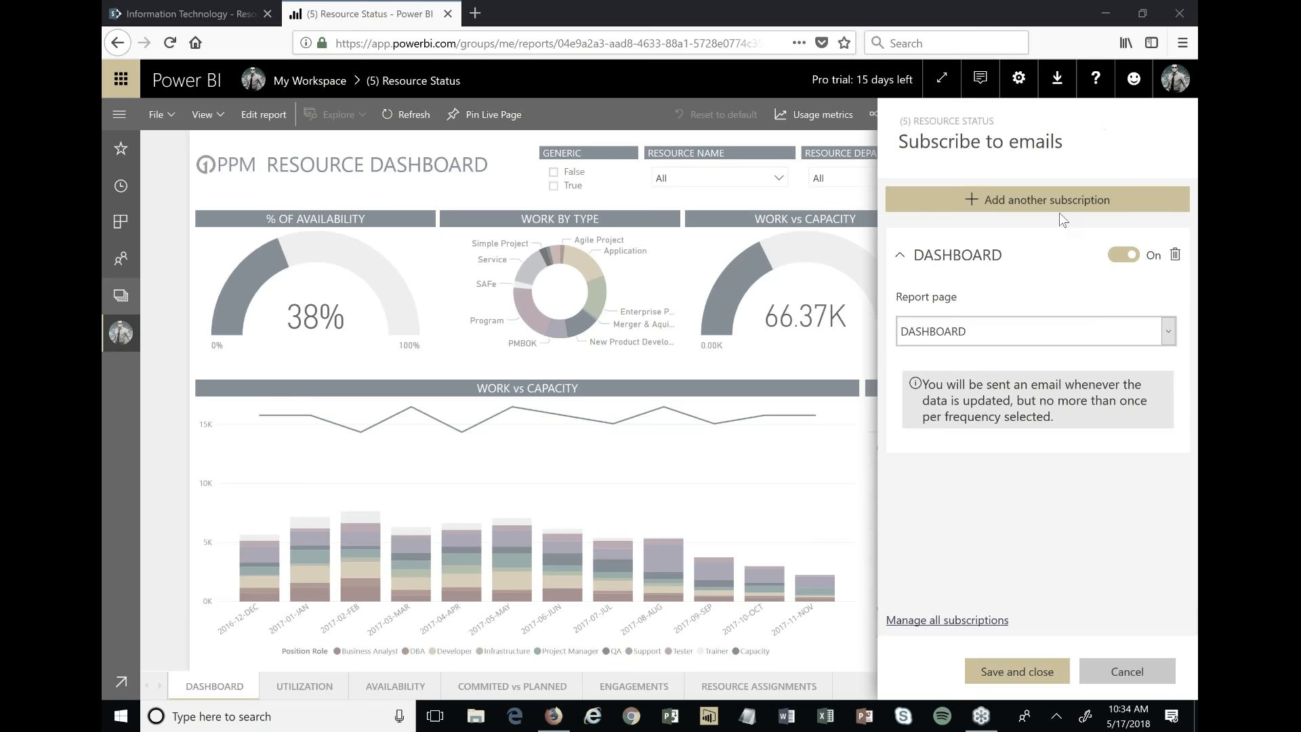
pyautogui.click(1164, 677)
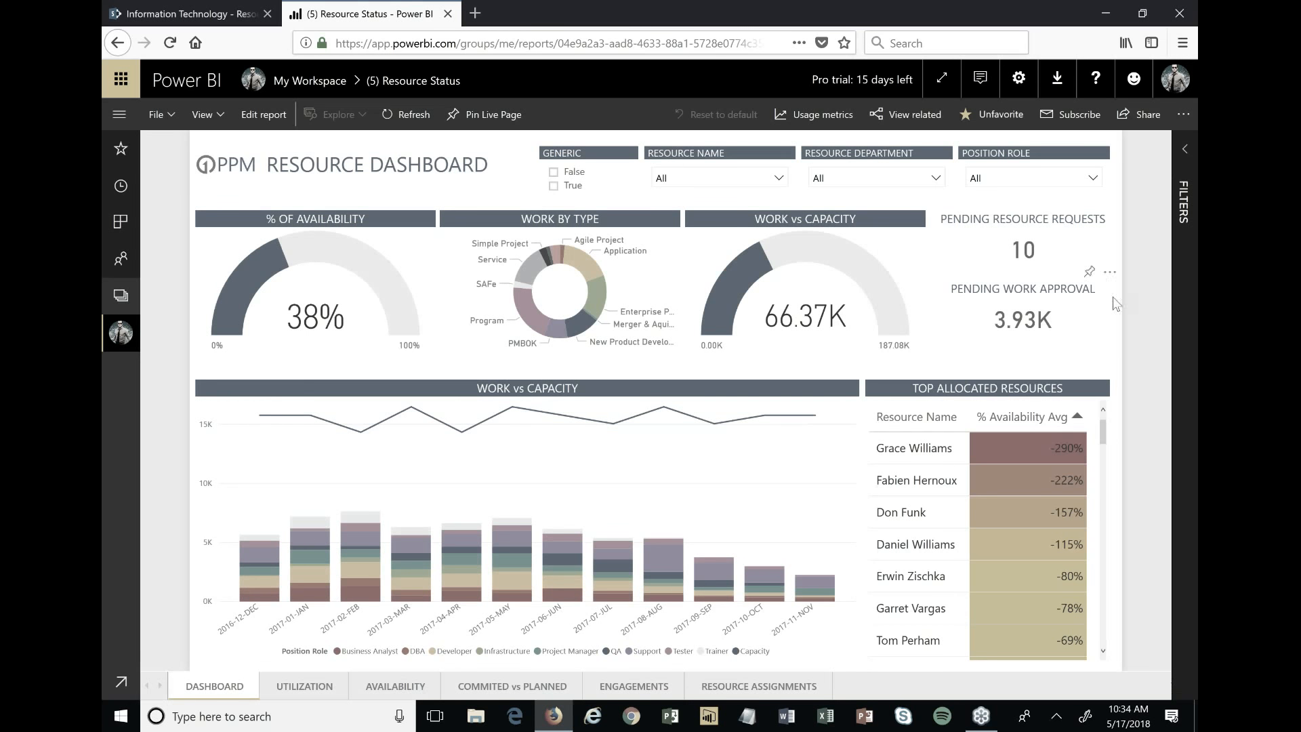
pyautogui.click(171, 123)
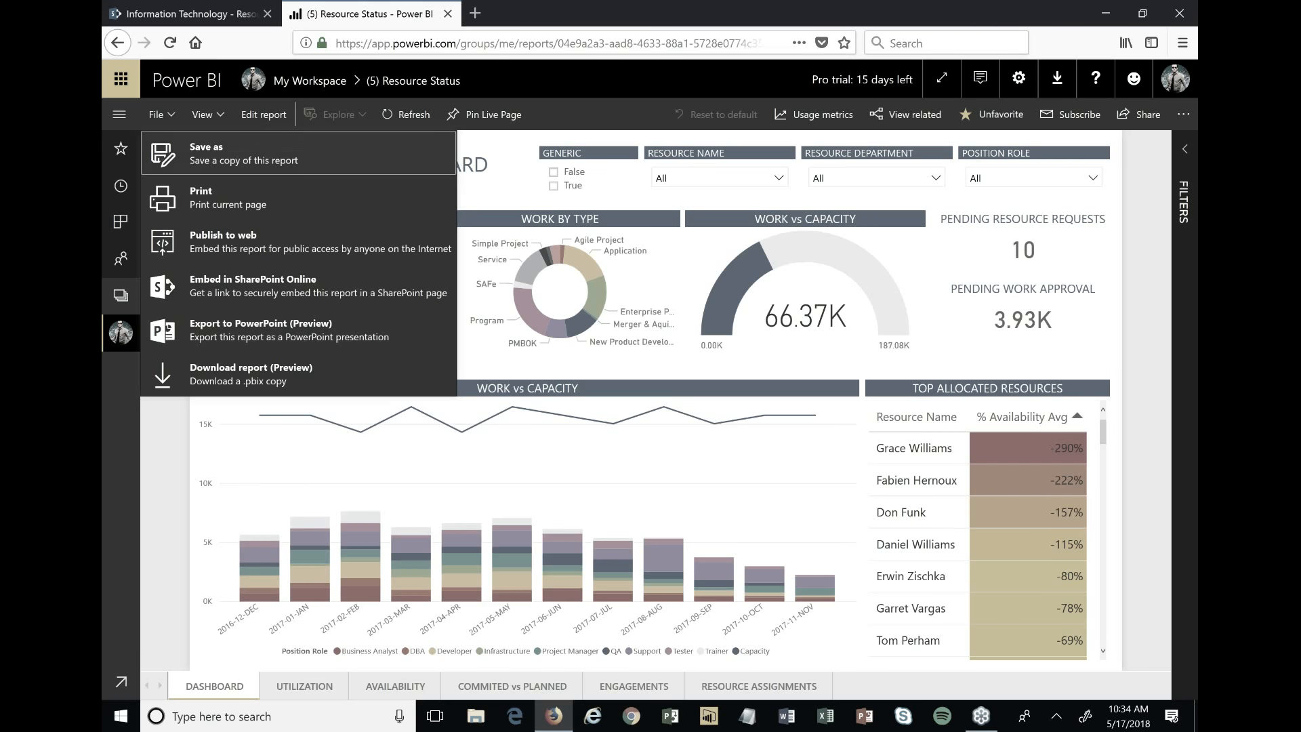
pyautogui.click(163, 497)
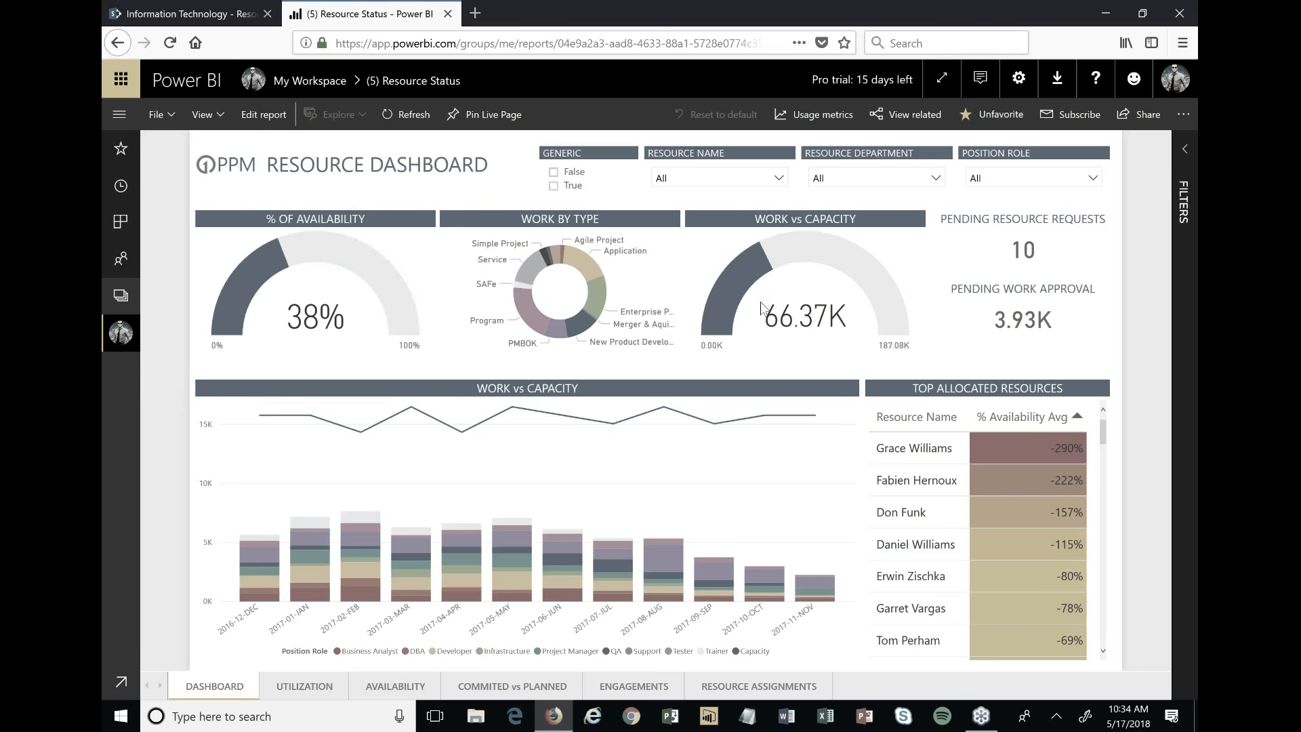
# - Look through the phone view of the -Agile PPM Portfolio dashboard down to its last tile and switch to Web view
pyautogui.click(320, 82)
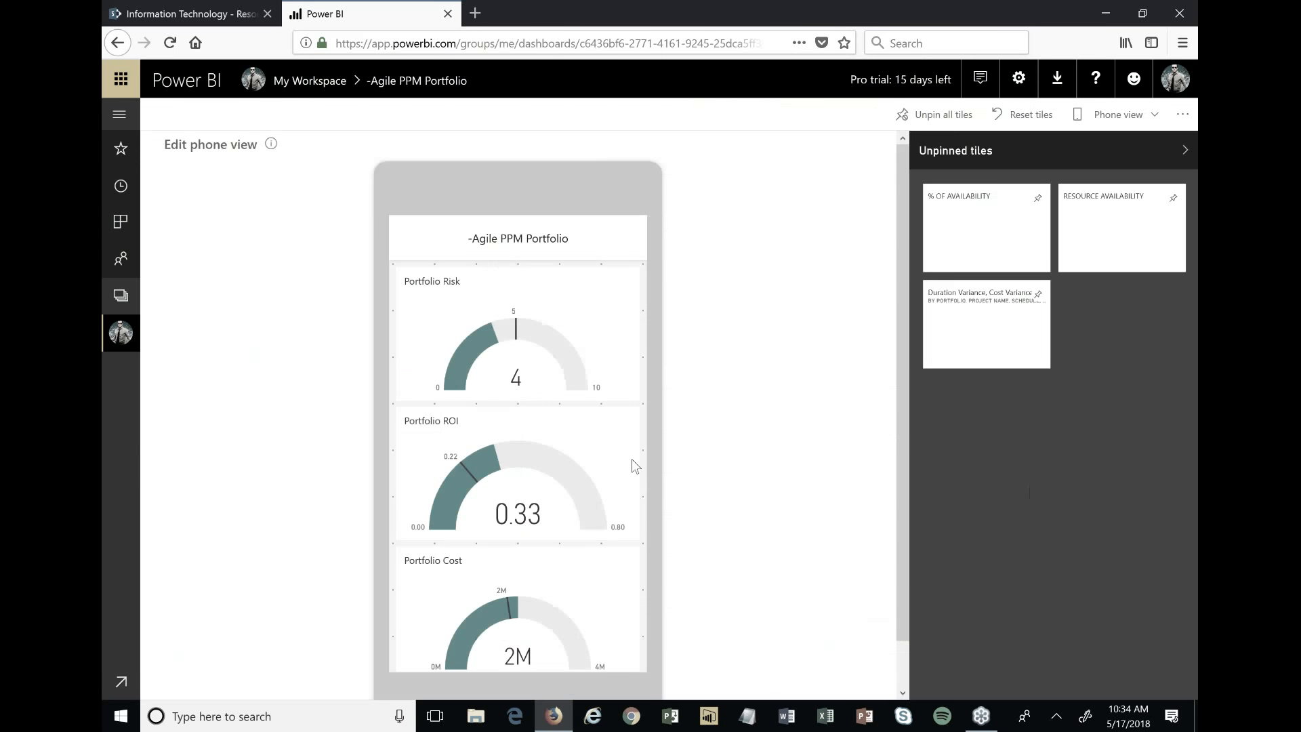
pyautogui.scroll(-15, 560, 320)
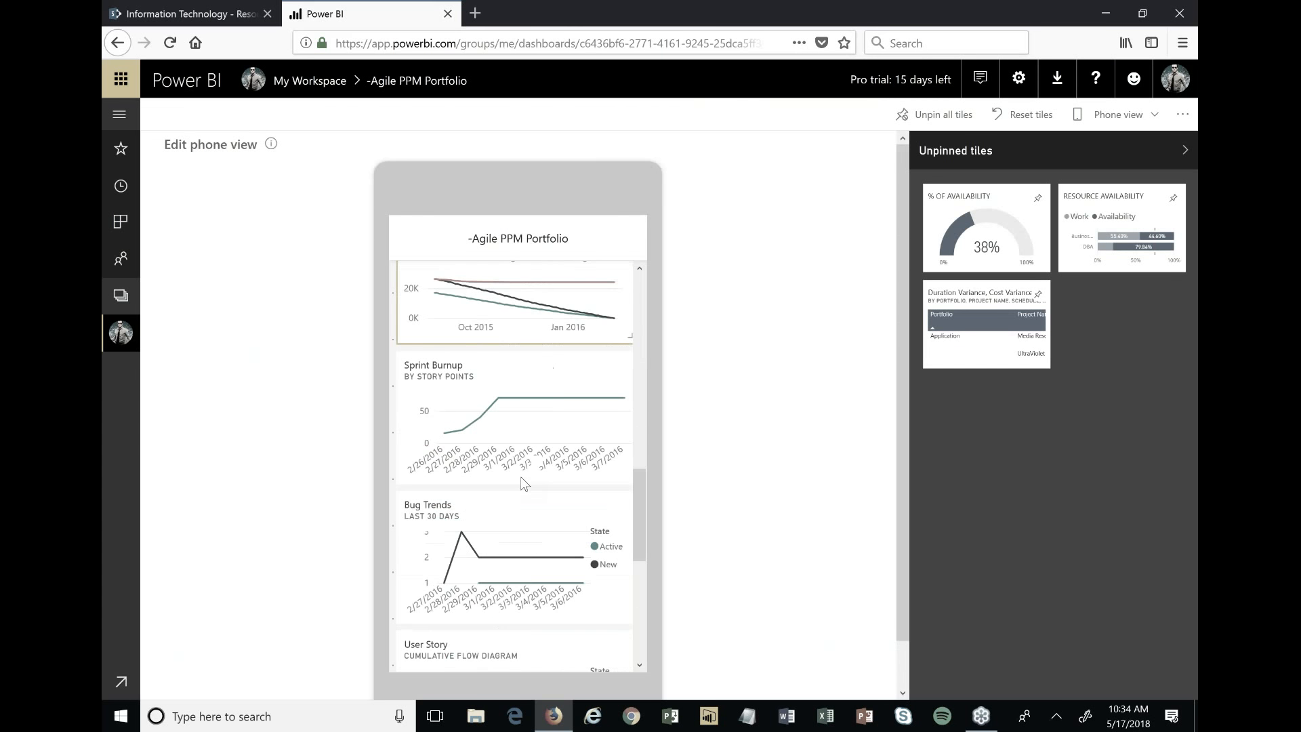
pyautogui.scroll(-3, 513, 486)
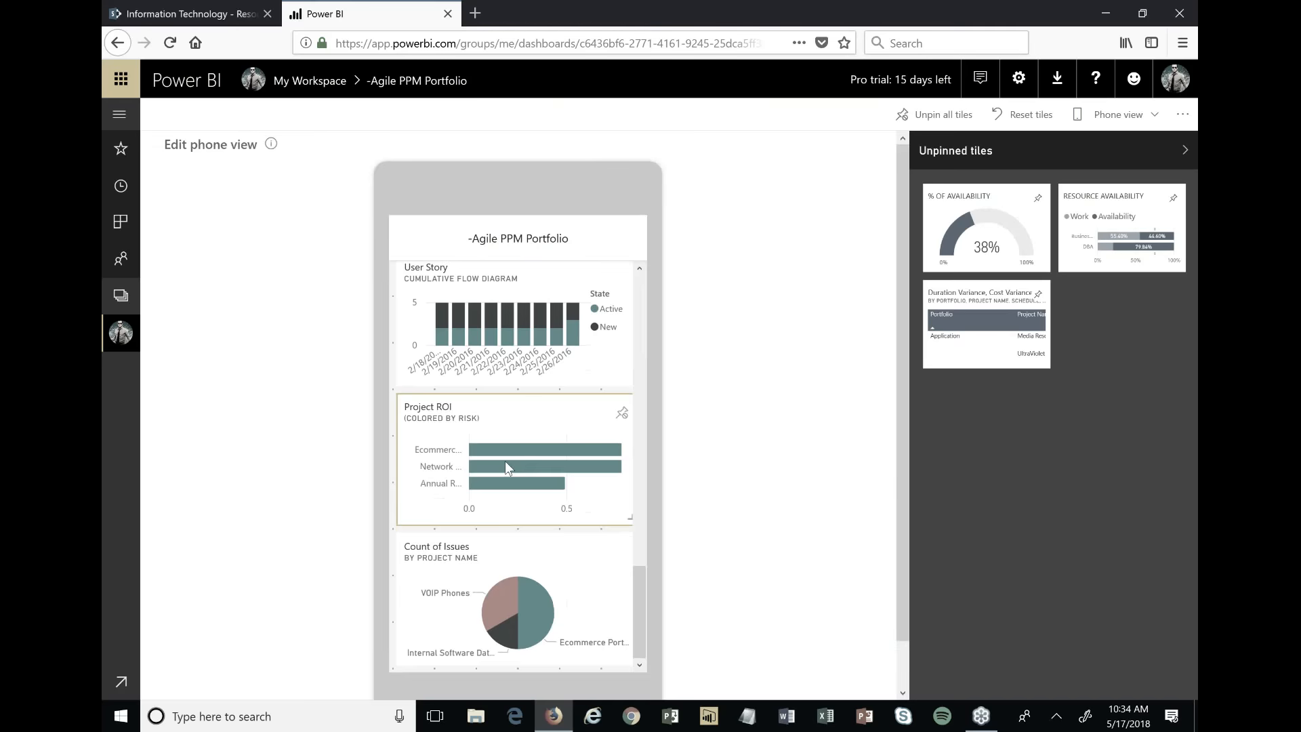
pyautogui.scroll(17, 507, 462)
pyautogui.click(1121, 115)
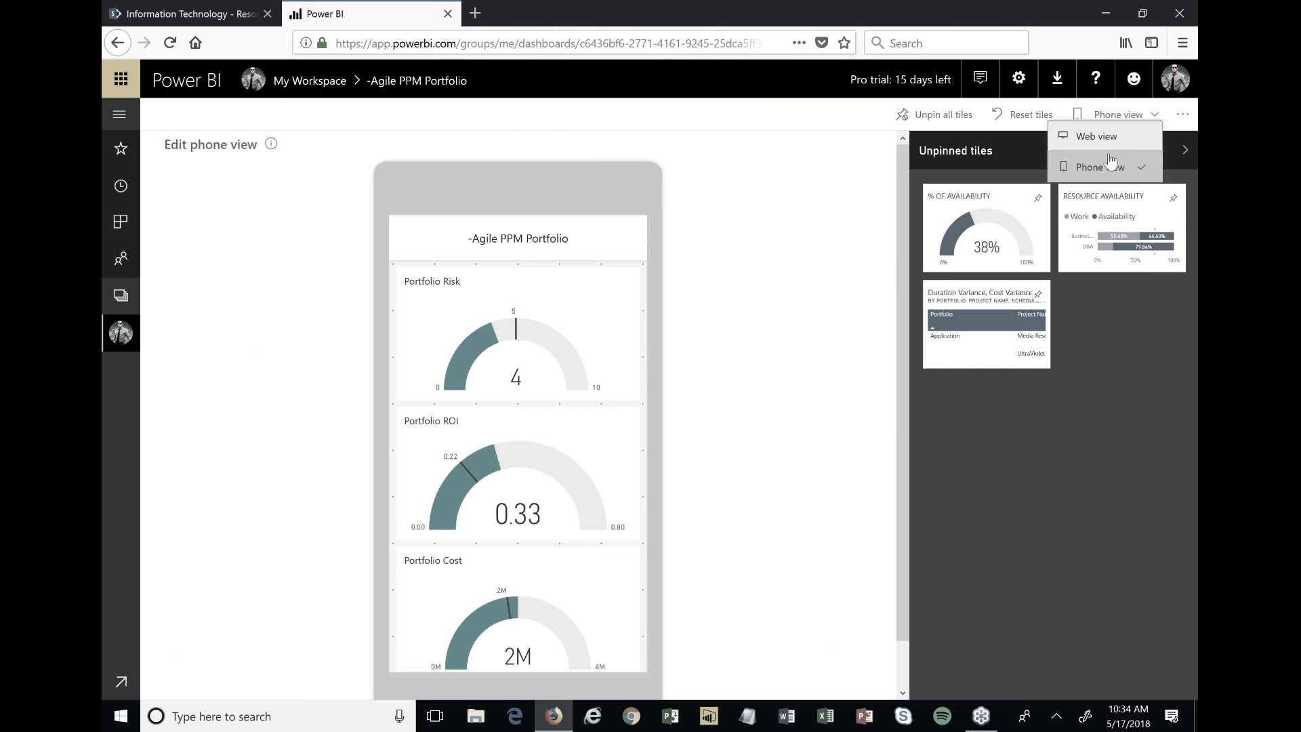
pyautogui.click(1097, 135)
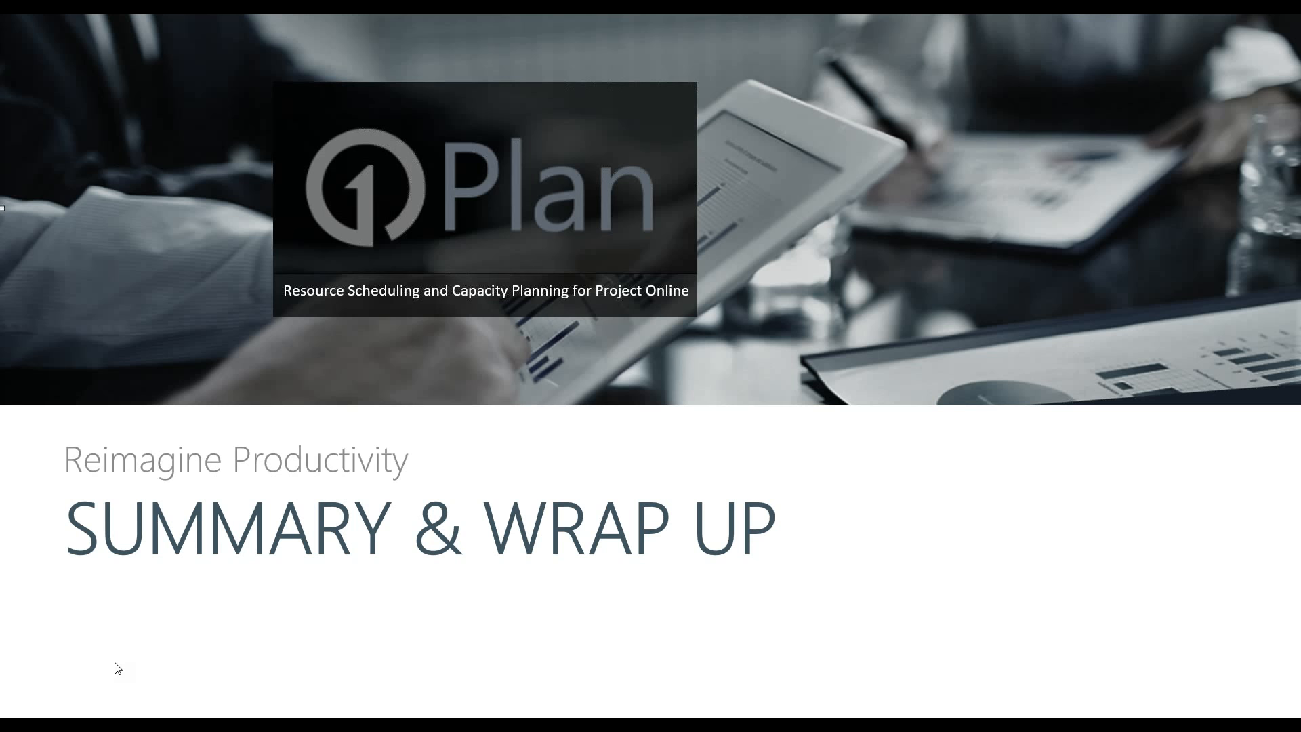
pyautogui.click(115, 662)
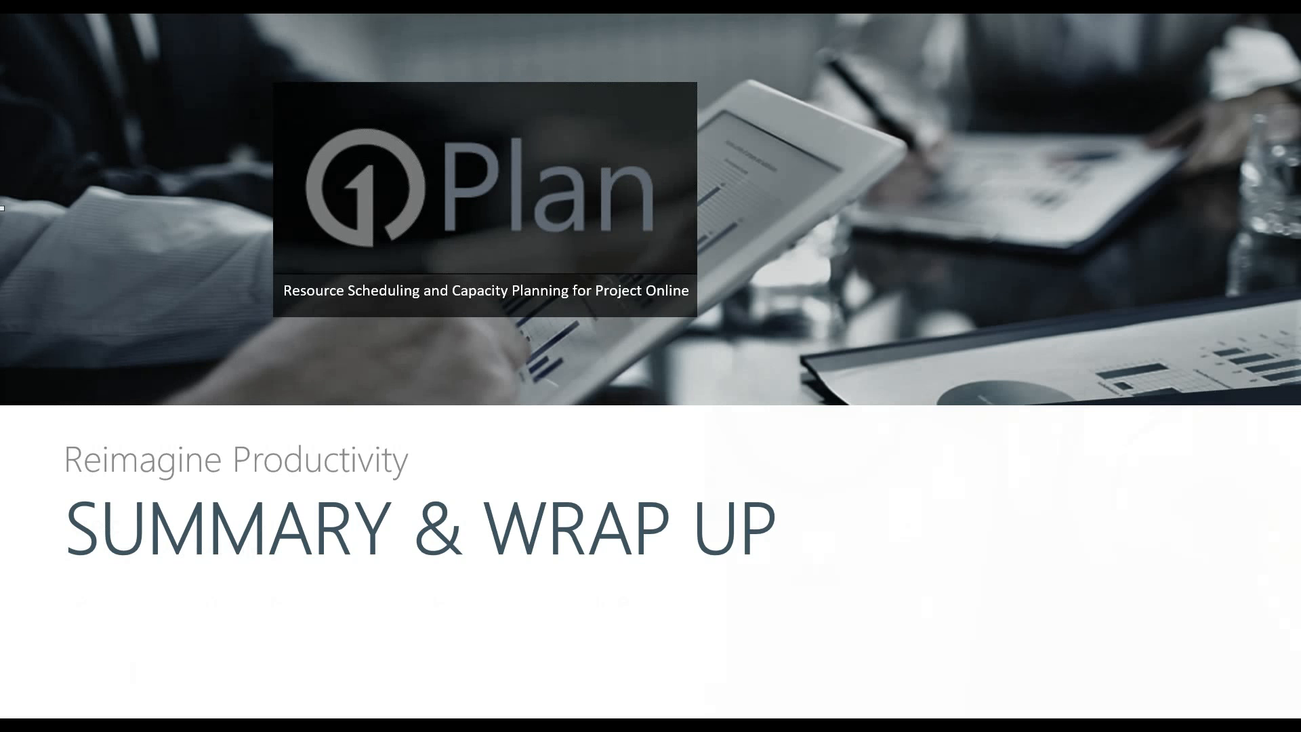